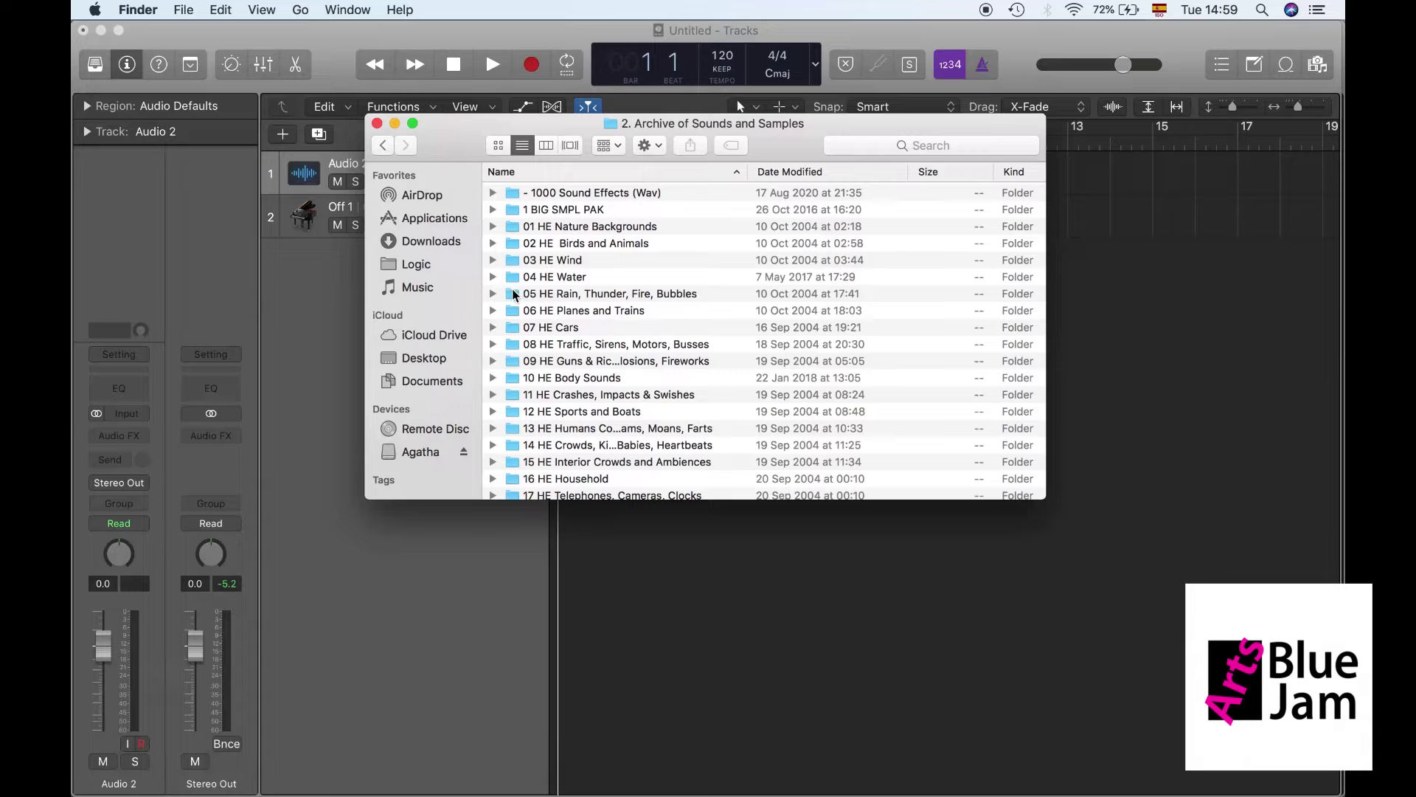
# - Find 21 Fire_ Medium Wood.aif in the 05 HE Rain, Thunder, Fire, Bubbles folder and preview its sound
pyautogui.click(499, 298)
pyautogui.press('Right')
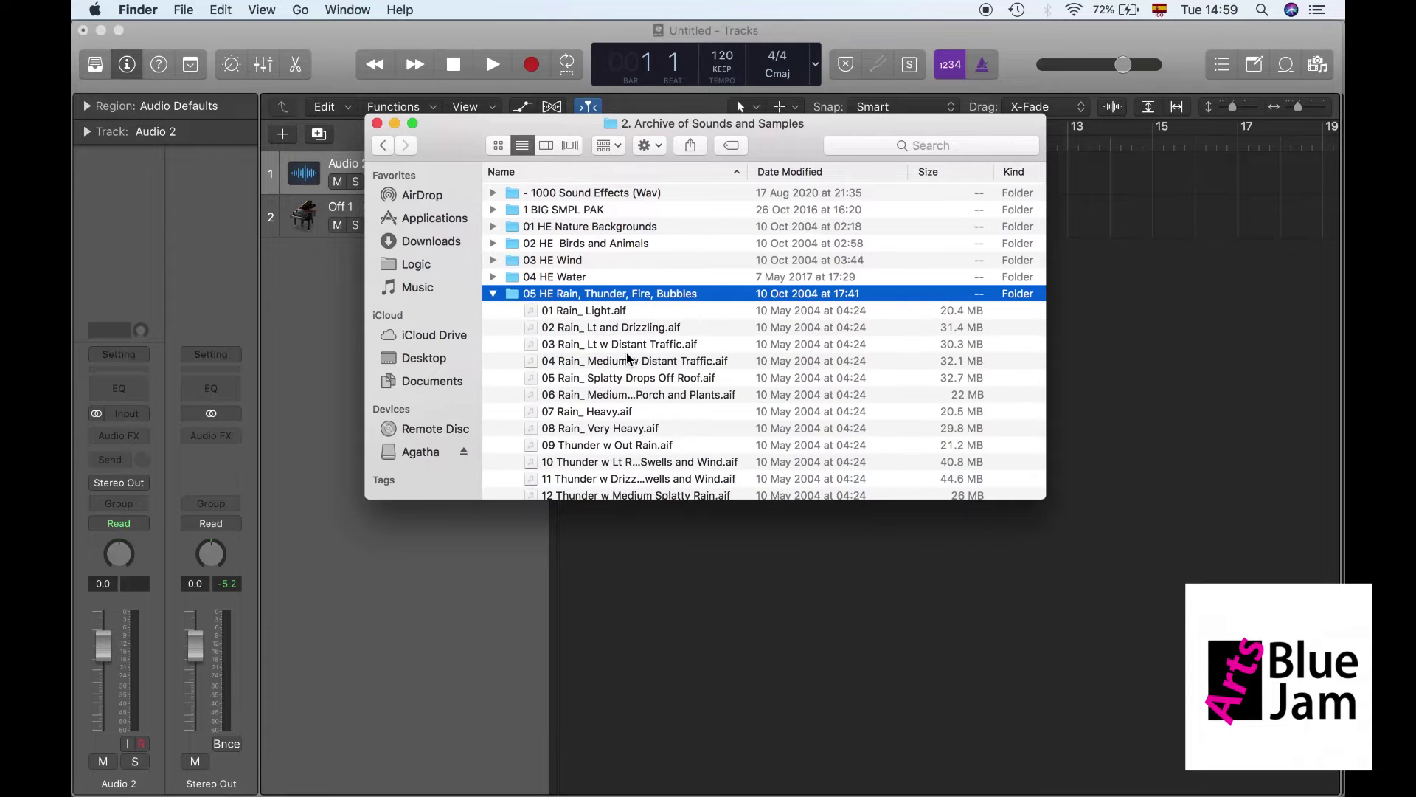
pyautogui.scroll(-5, 626, 352)
pyautogui.scroll(-5, 628, 359)
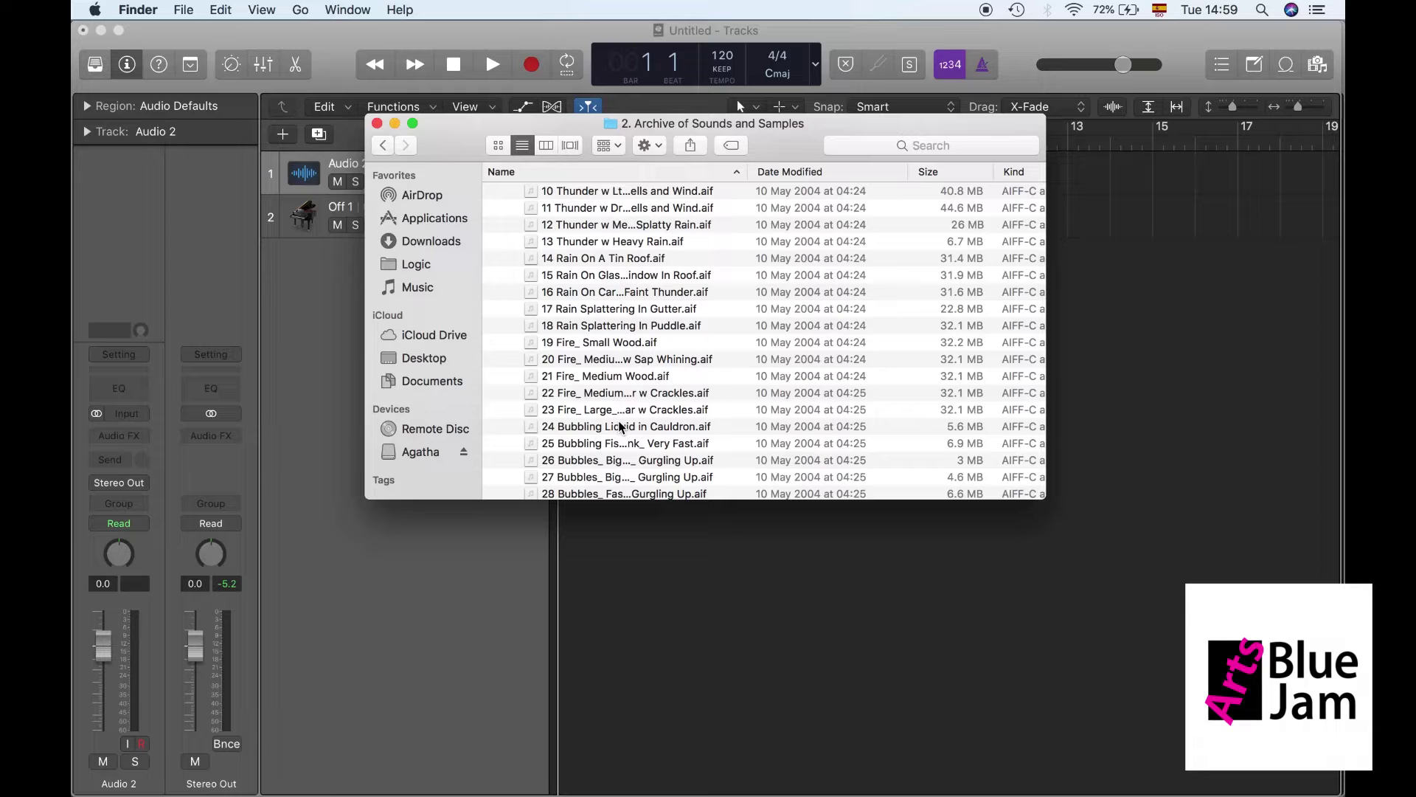
pyautogui.click(603, 378)
pyautogui.press('space')
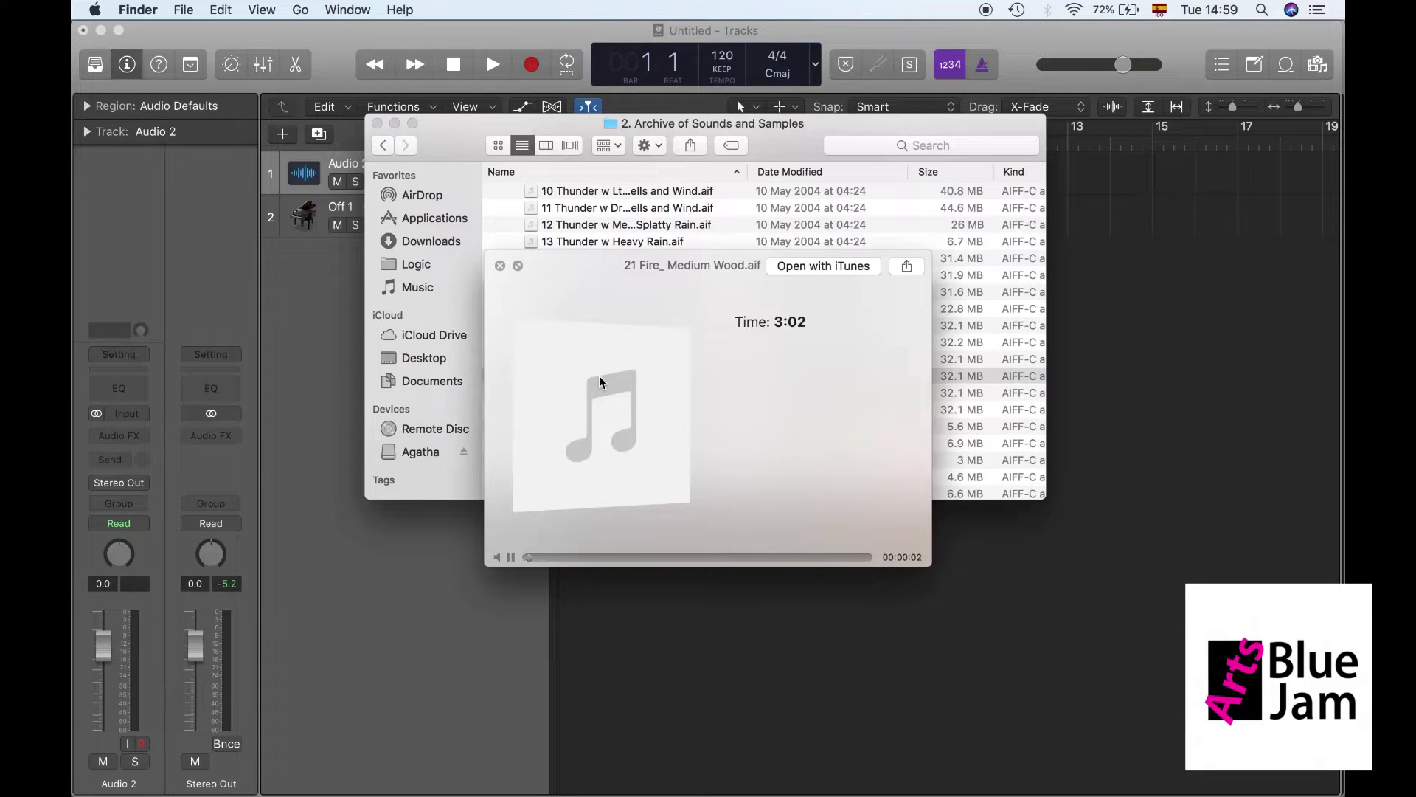
pyautogui.press('space')
# - Import 21 Fire_ Medium Wood.aif onto the first audio track of the Logic project and move its region to bar 1
pyautogui.moveTo(599, 375); pyautogui.dragTo(1184, 165)
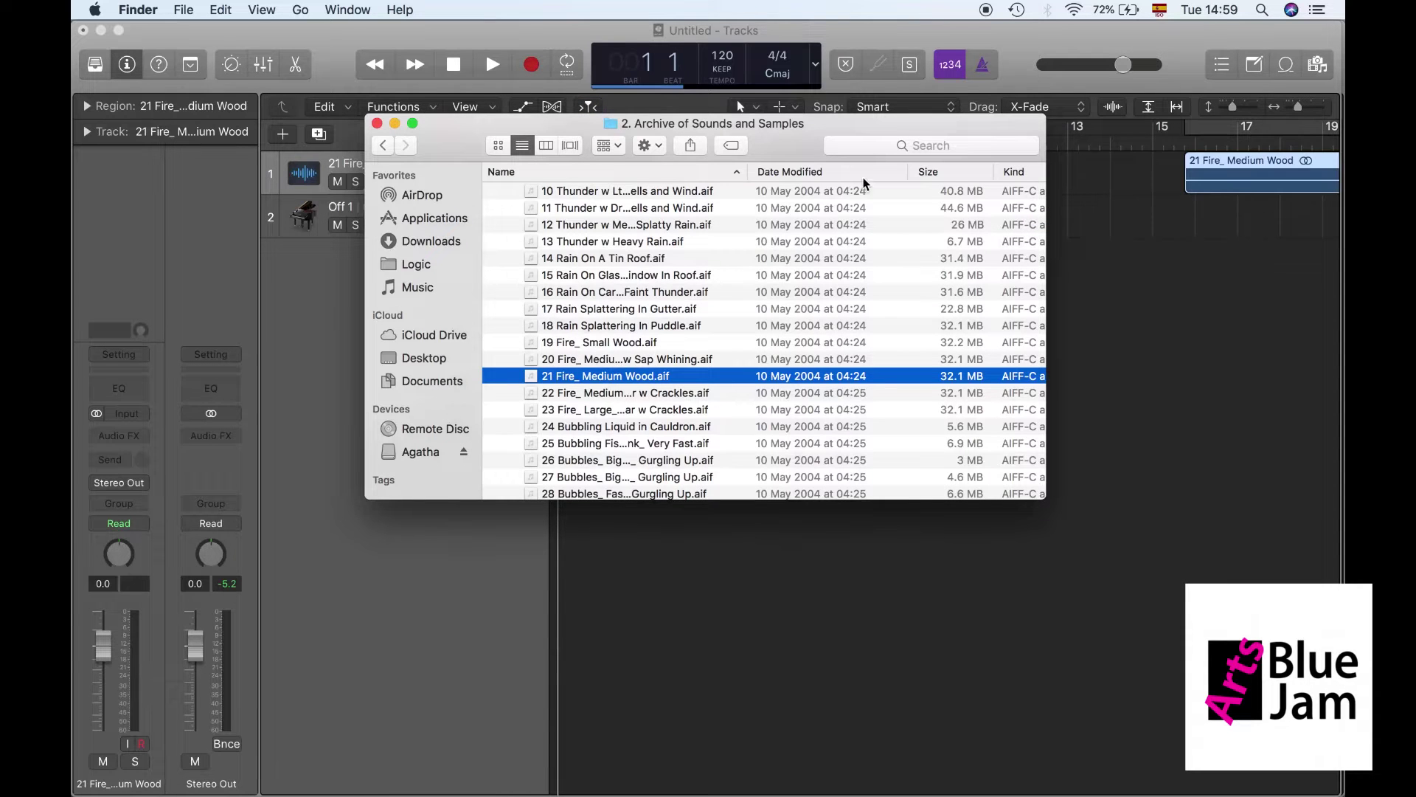
pyautogui.click(377, 124)
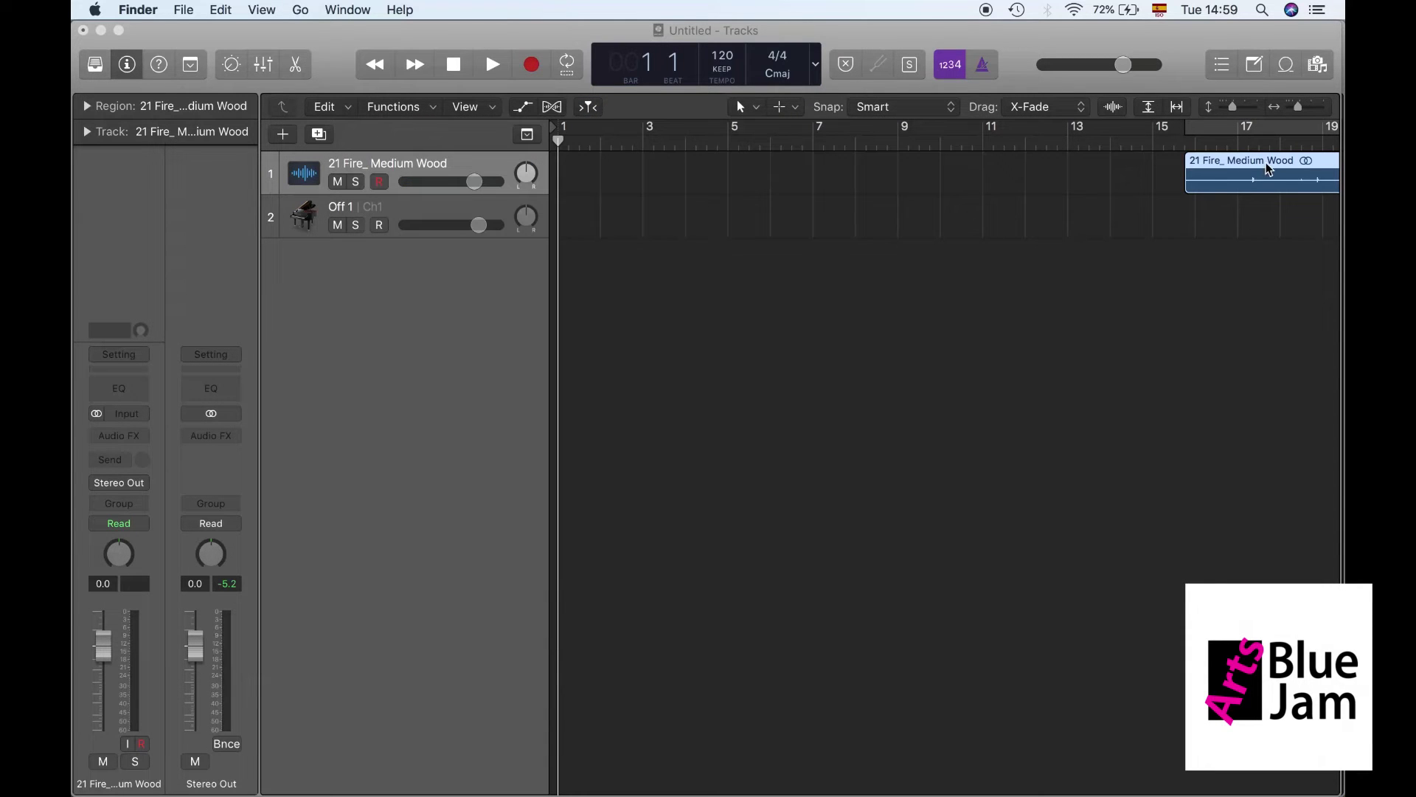
pyautogui.click(1267, 165)
pyautogui.press(';')
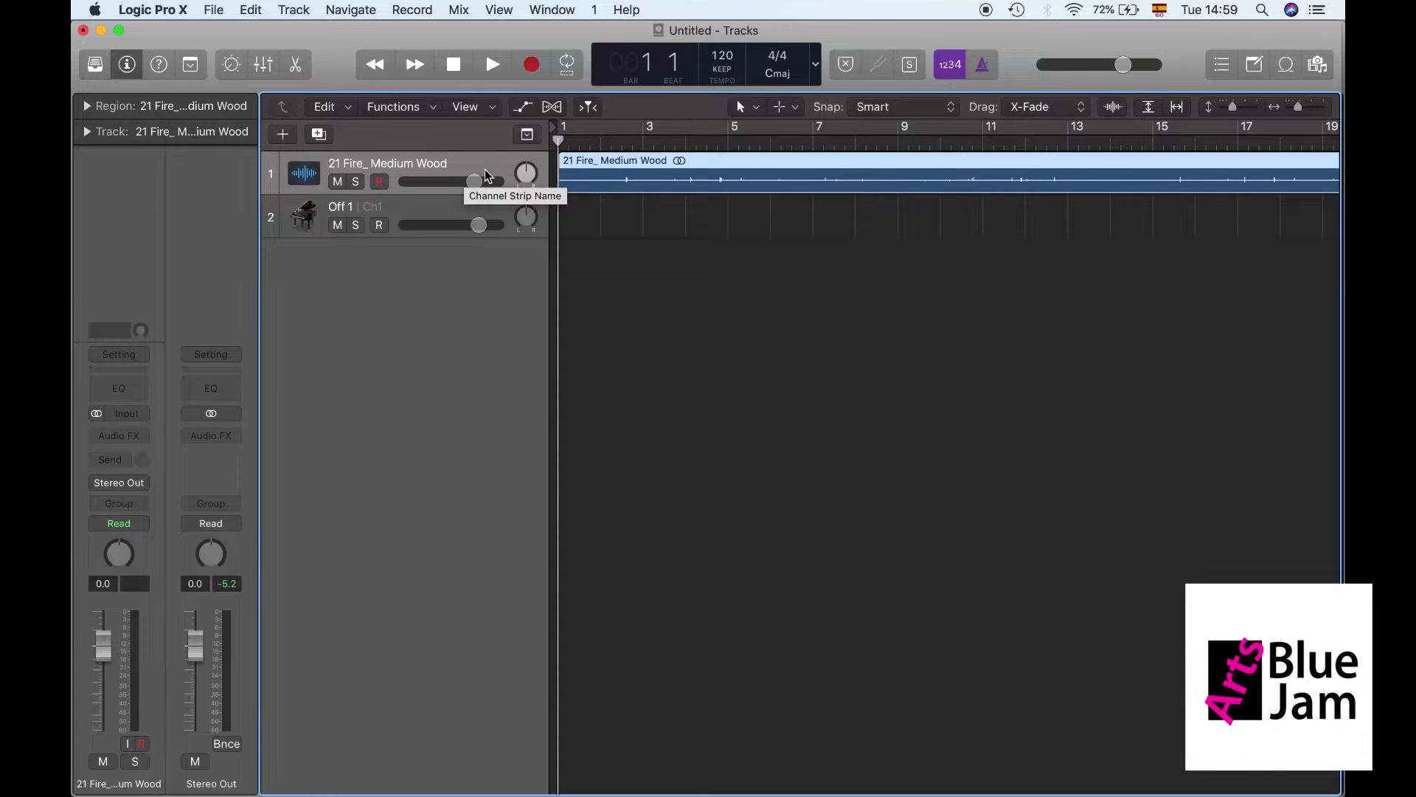
# - Play the fire recording and set a cycle range from bar 3 to just before bar 4
pyautogui.press('space')
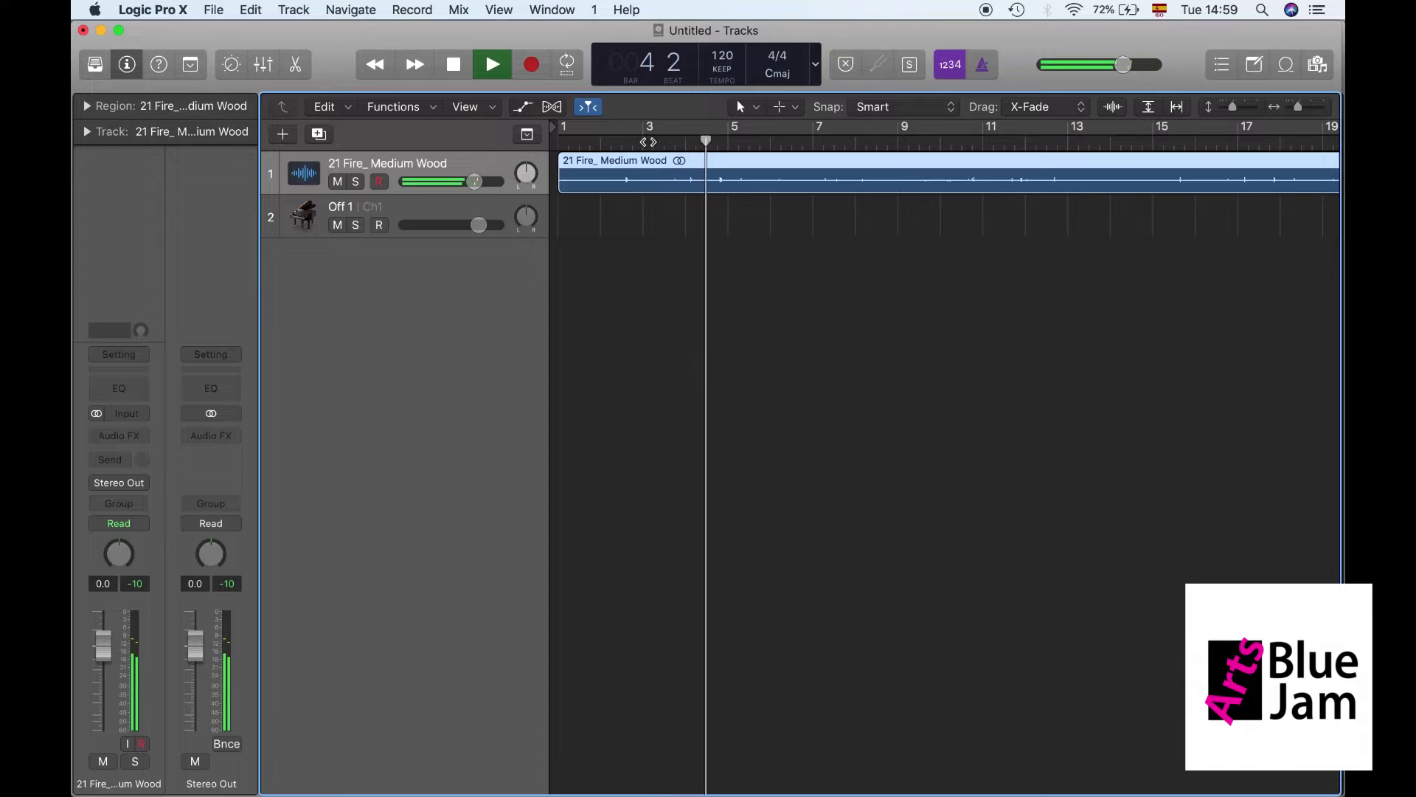
pyautogui.moveTo(647, 127); pyautogui.dragTo(713, 127)
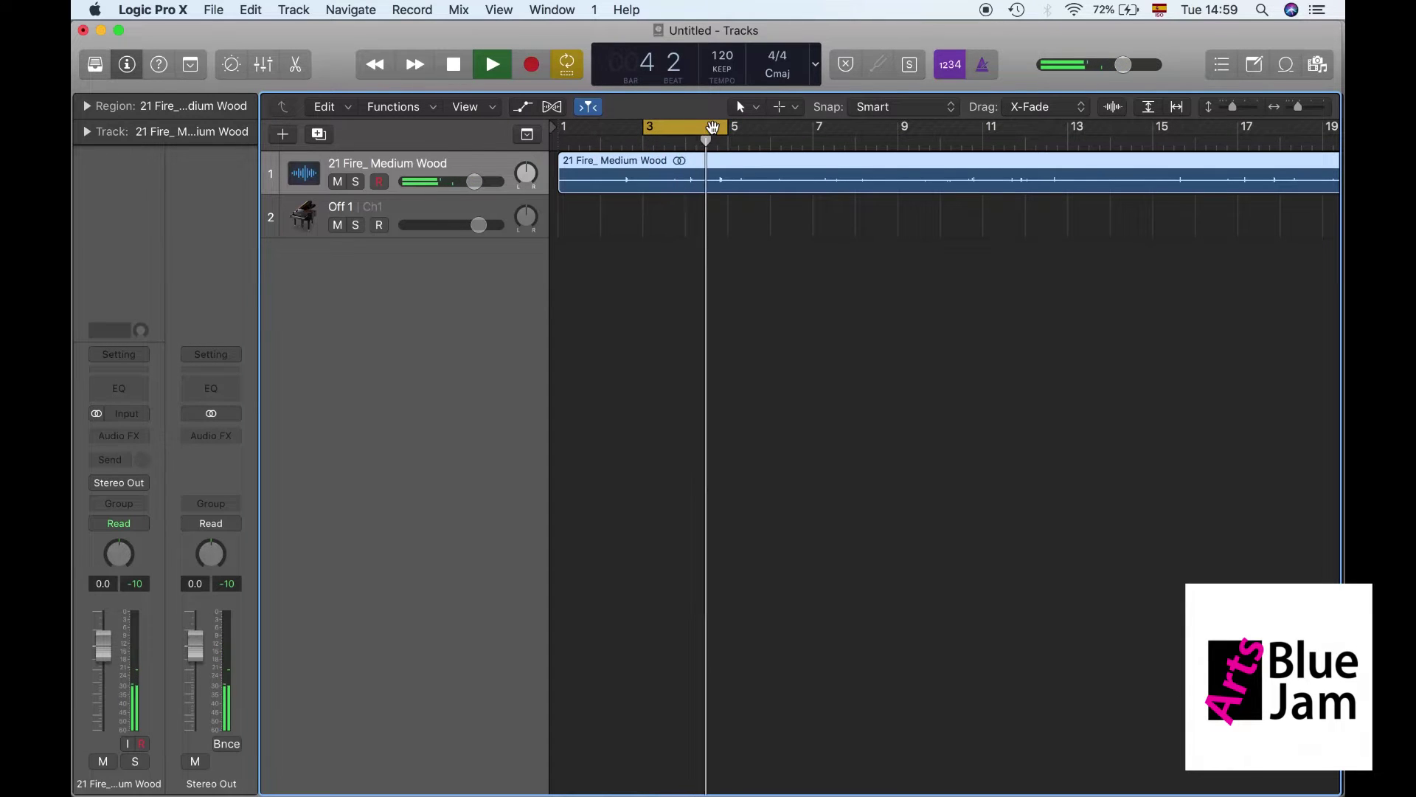
pyautogui.moveTo(725, 126); pyautogui.dragTo(675, 127)
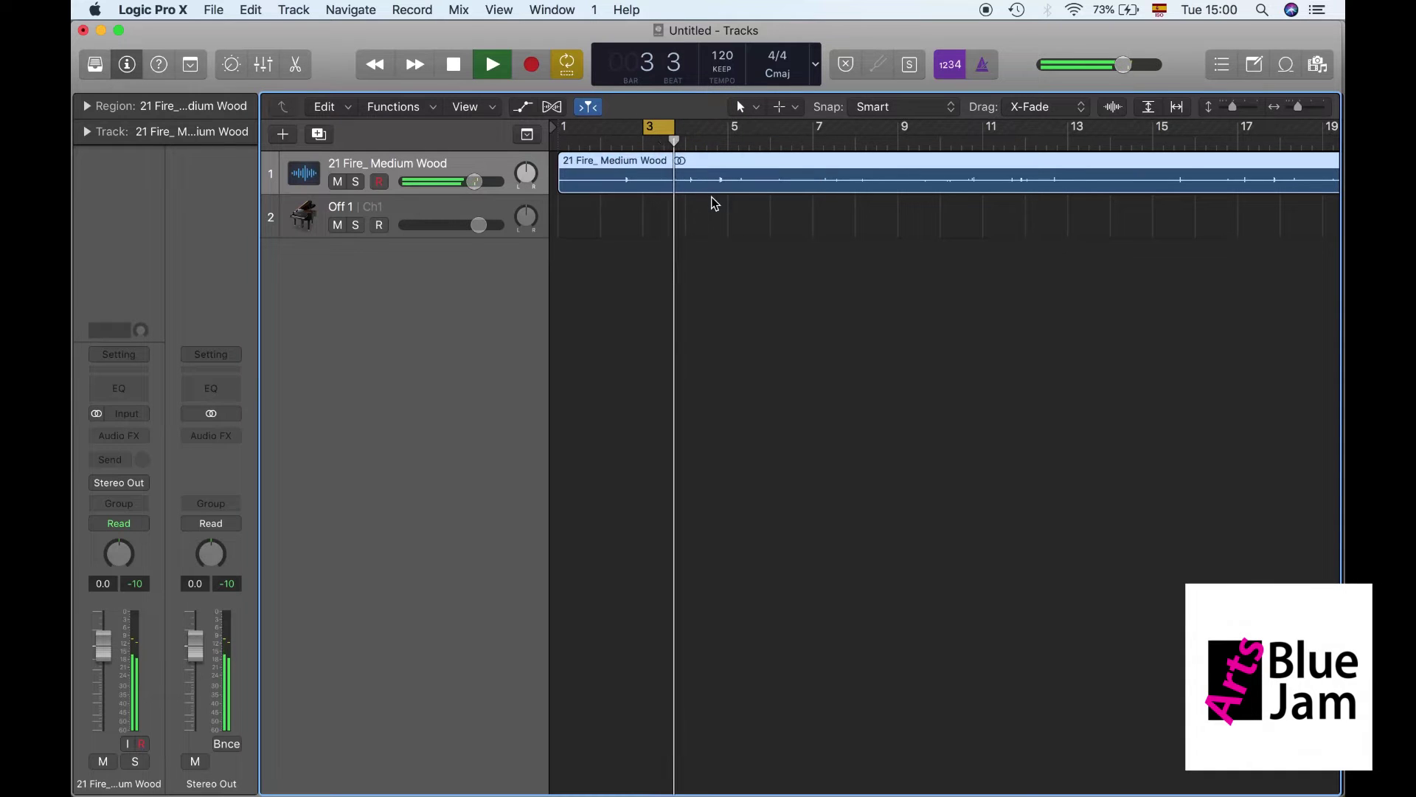
# - Add a Channel EQ to the fire track, set its low cut to 150 Hz and enable the high-cut band
pyautogui.click(124, 382)
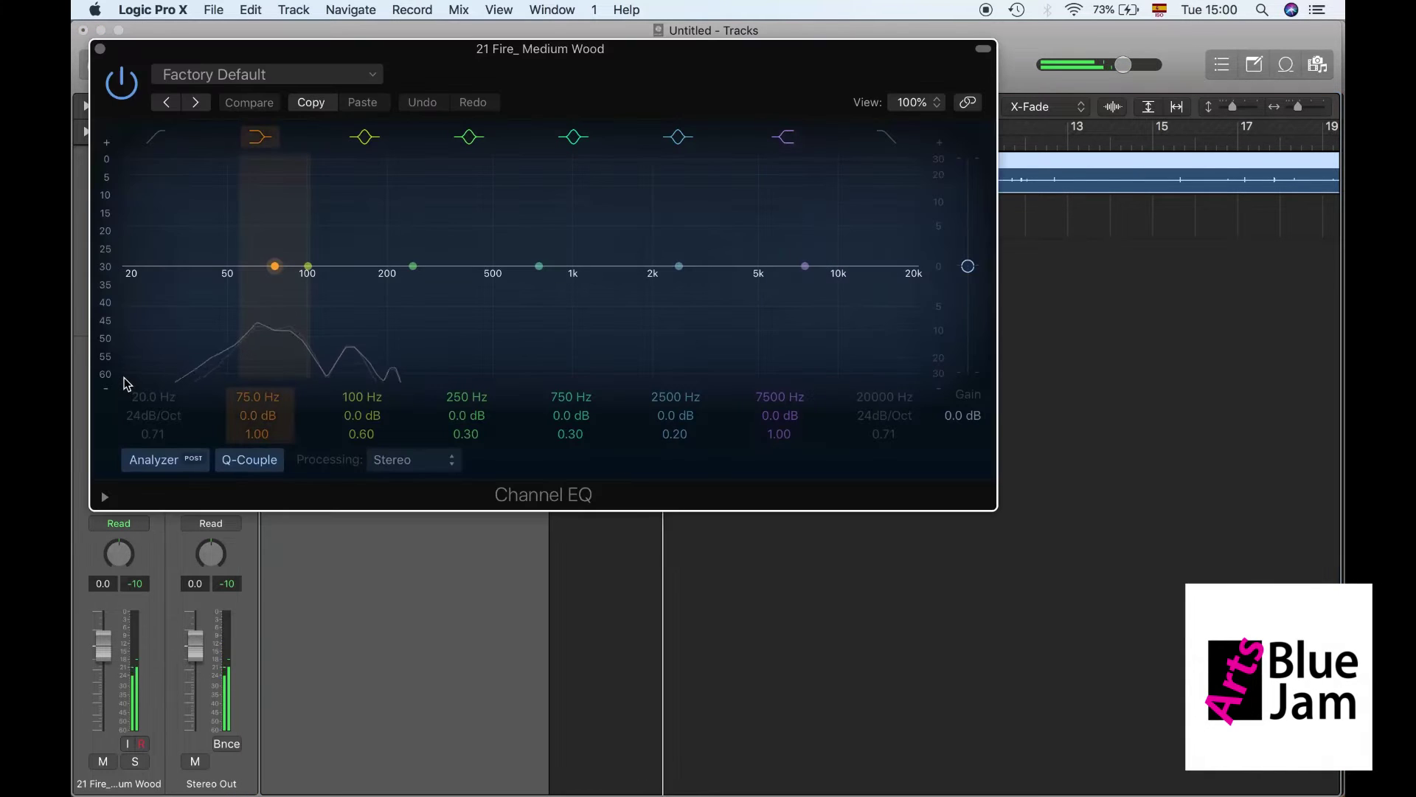
pyautogui.click(122, 295)
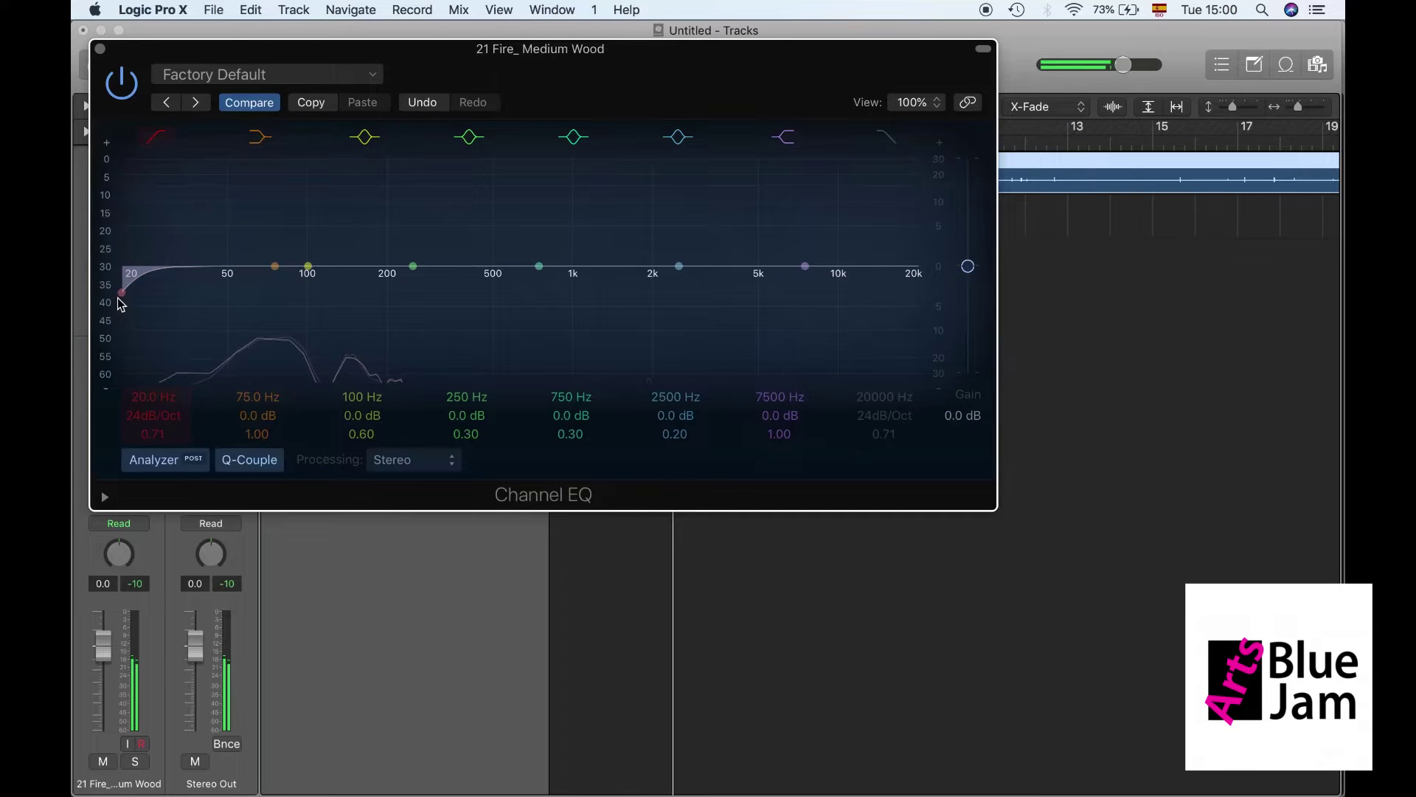
pyautogui.moveTo(121, 293)
pyautogui.mouseDown()
pyautogui.moveTo(372, 307)
pyautogui.moveTo(364, 295)
pyautogui.mouseUp()
pyautogui.click(895, 143)
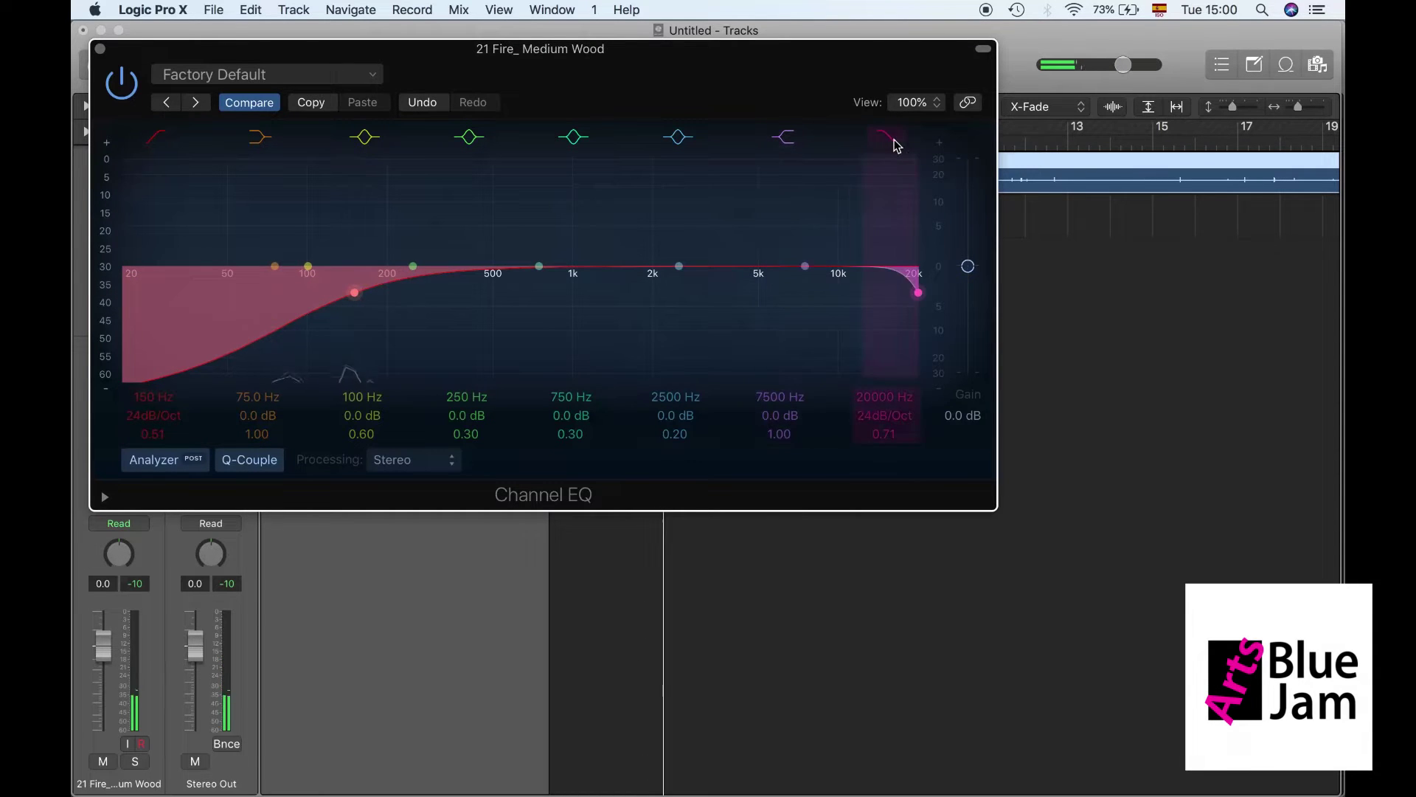
# - Boost the 2500 Hz band to +23.5 dB with a Q of 16.0 and lower the low cut to 62 Hz
pyautogui.moveTo(680, 418); pyautogui.dragTo(680, 358)
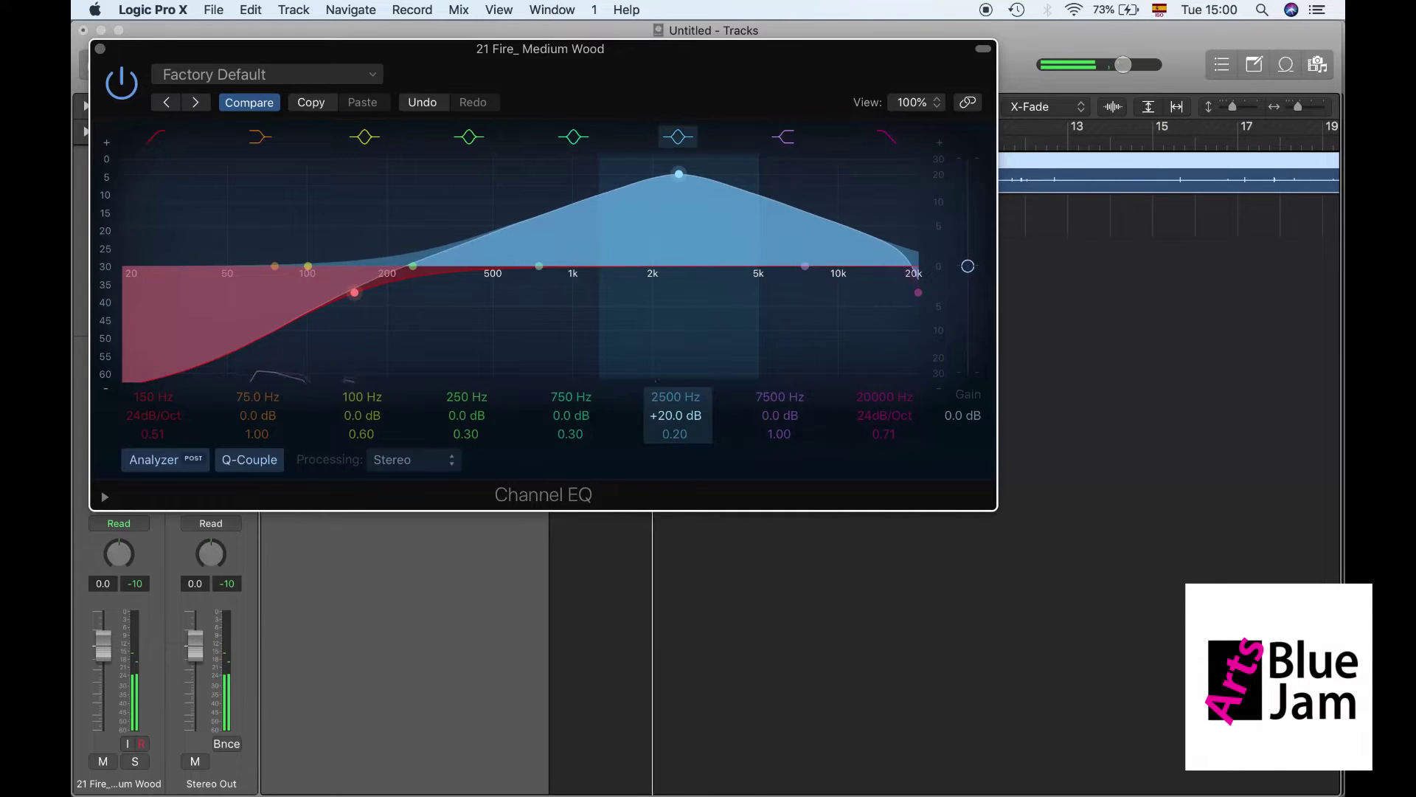
pyautogui.moveTo(680, 432); pyautogui.dragTo(680, 337)
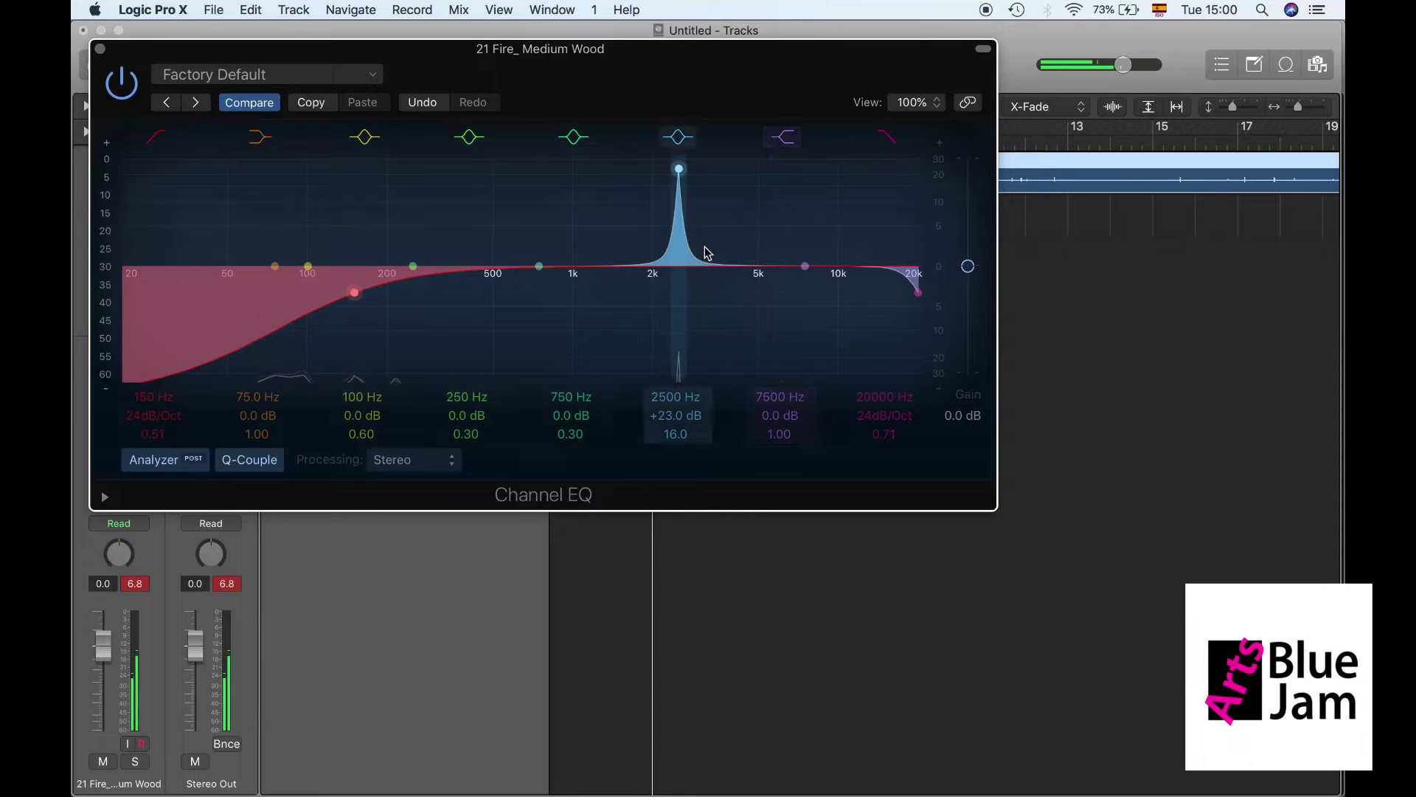
pyautogui.moveTo(539, 267)
pyautogui.mouseDown()
pyautogui.moveTo(538, 289)
pyautogui.moveTo(539, 266)
pyautogui.mouseUp()
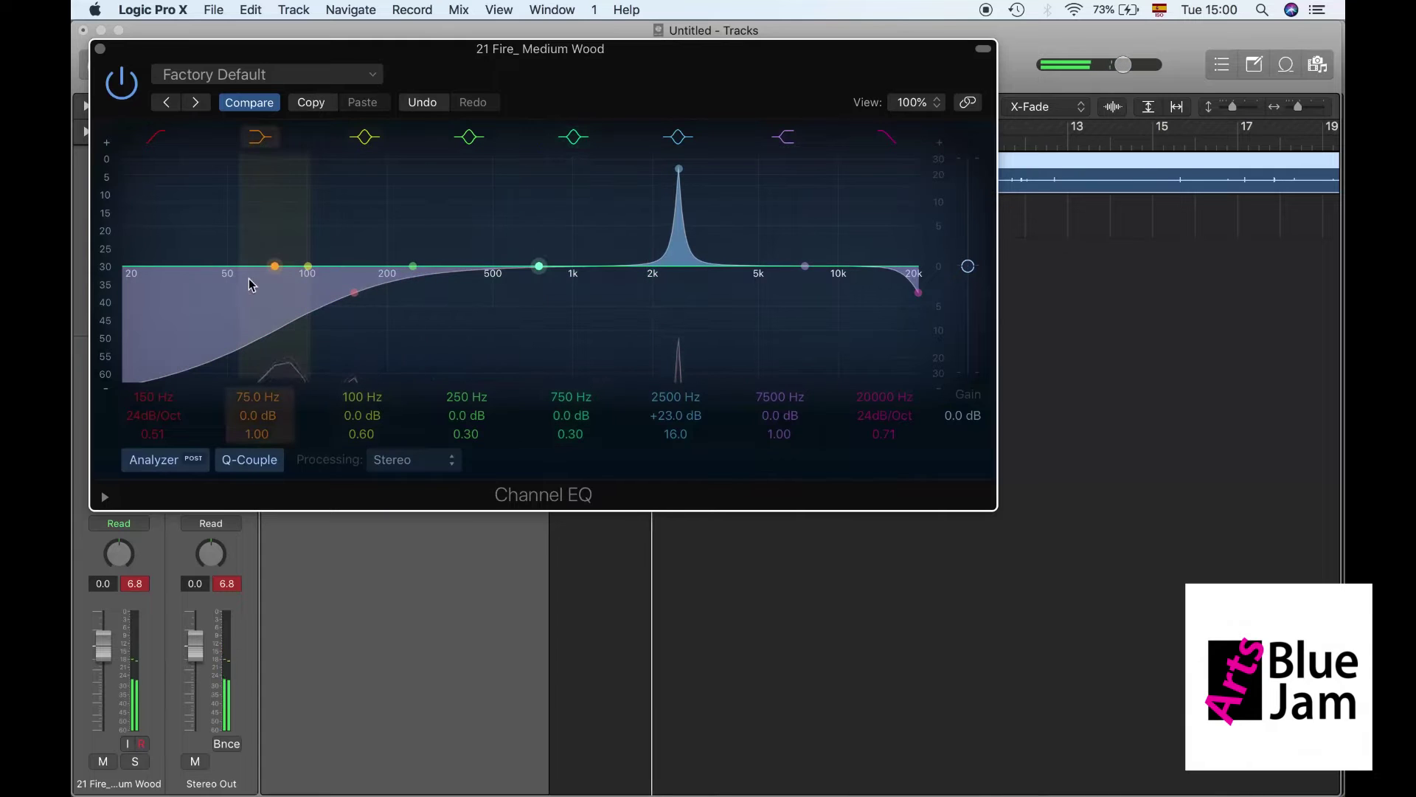
pyautogui.moveTo(348, 302); pyautogui.dragTo(246, 294)
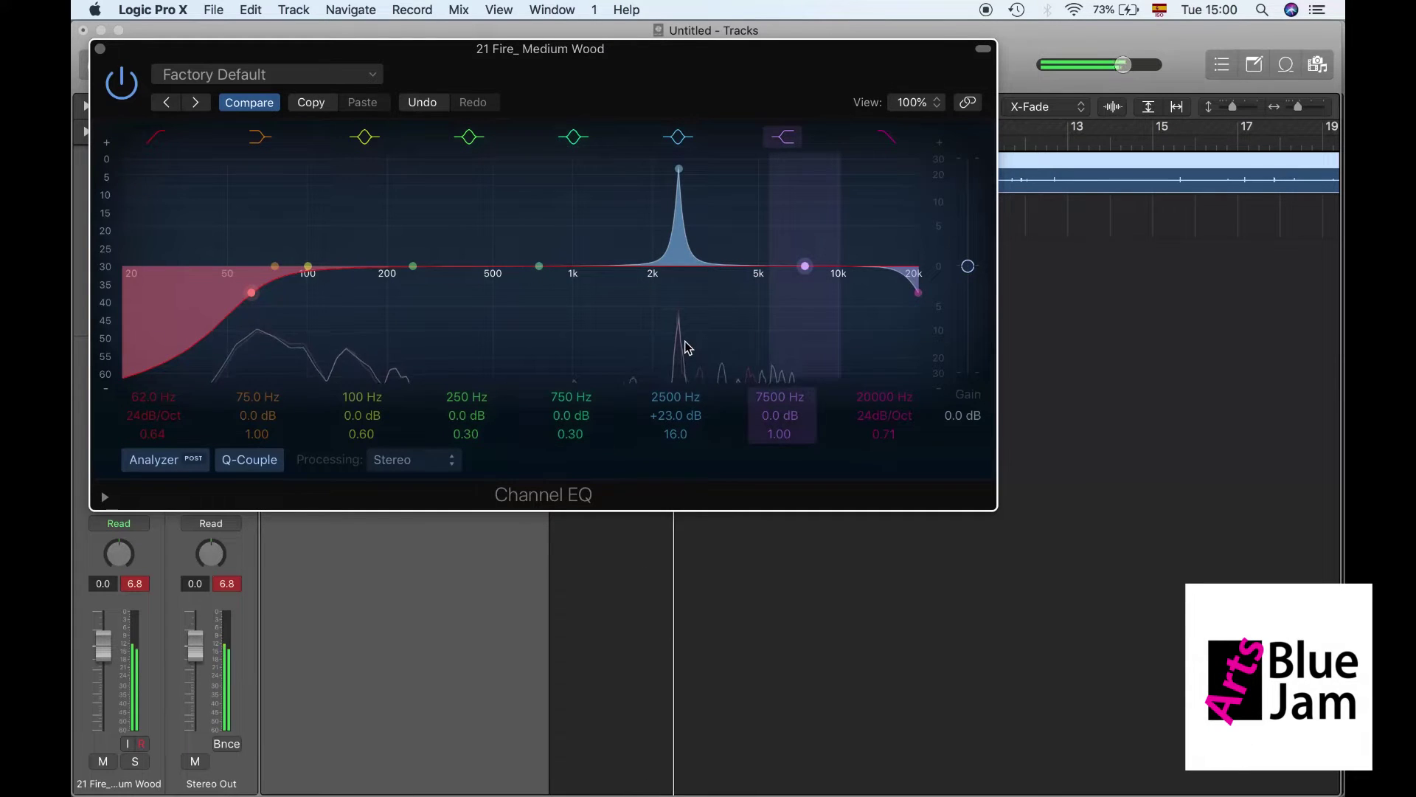
pyautogui.moveTo(678, 170); pyautogui.dragTo(680, 168)
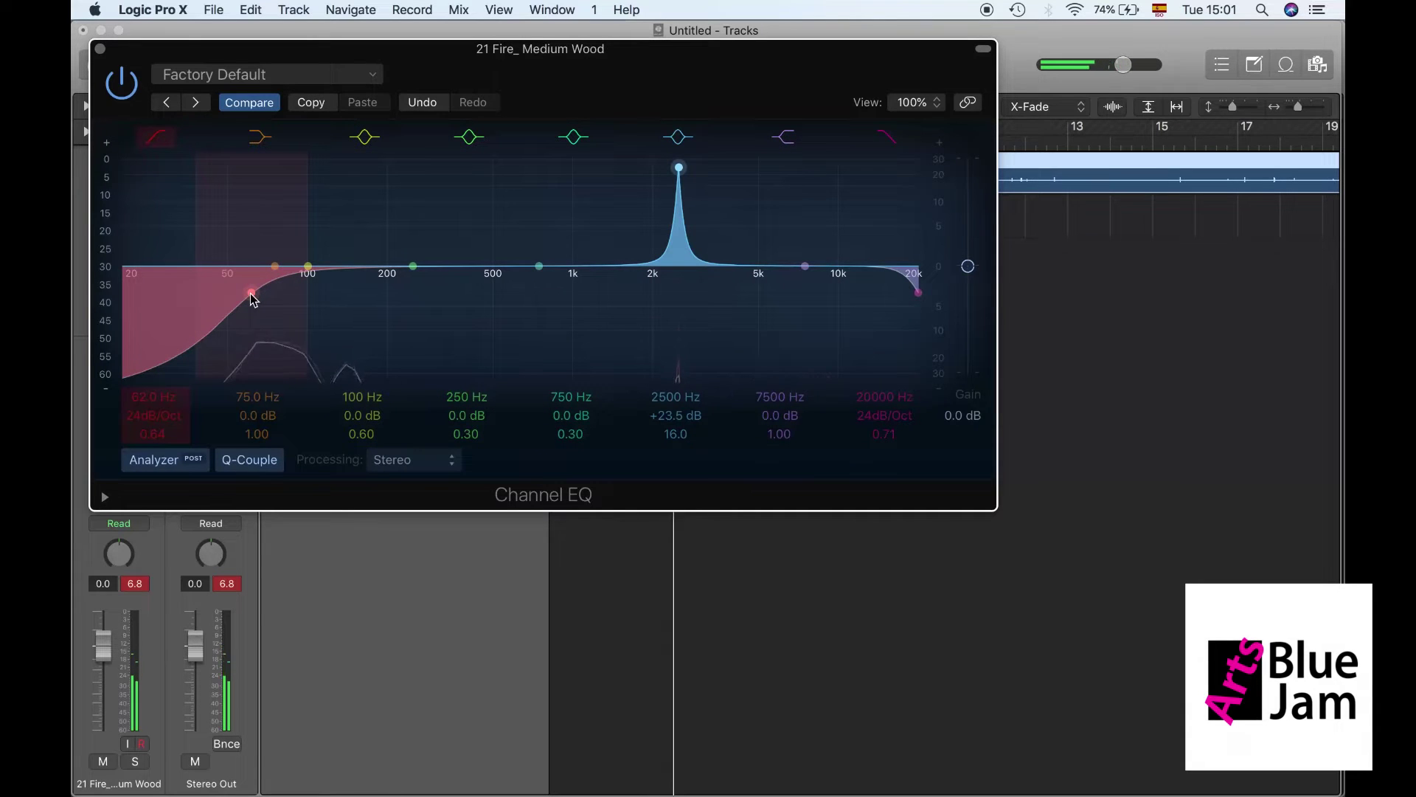
# - Raise the low cut to 750 Hz with a Q of 0.10, set the high cut to 9600 Hz and adjust the boosted band's frequency
pyautogui.moveTo(252, 292); pyautogui.dragTo(494, 384)
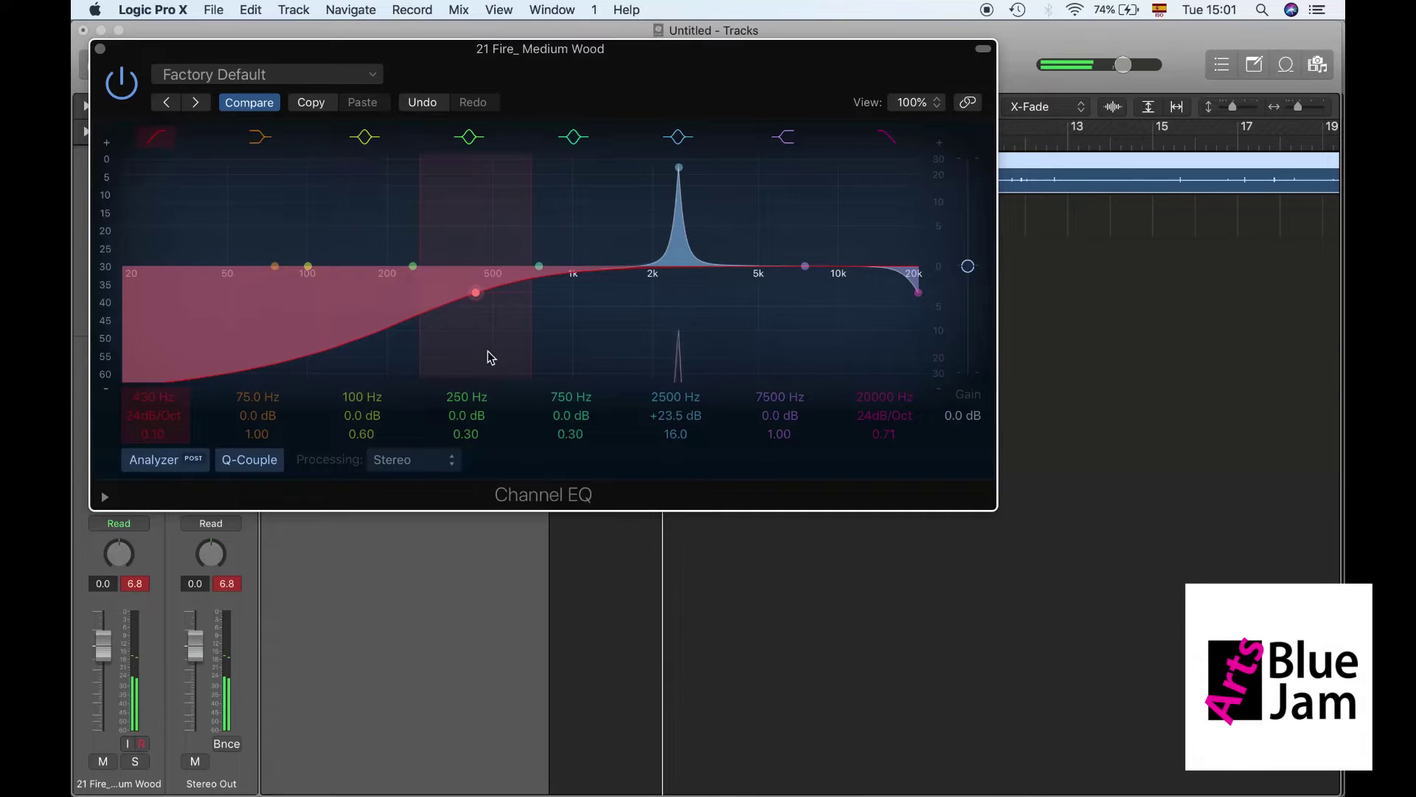
pyautogui.moveTo(479, 299); pyautogui.dragTo(544, 325)
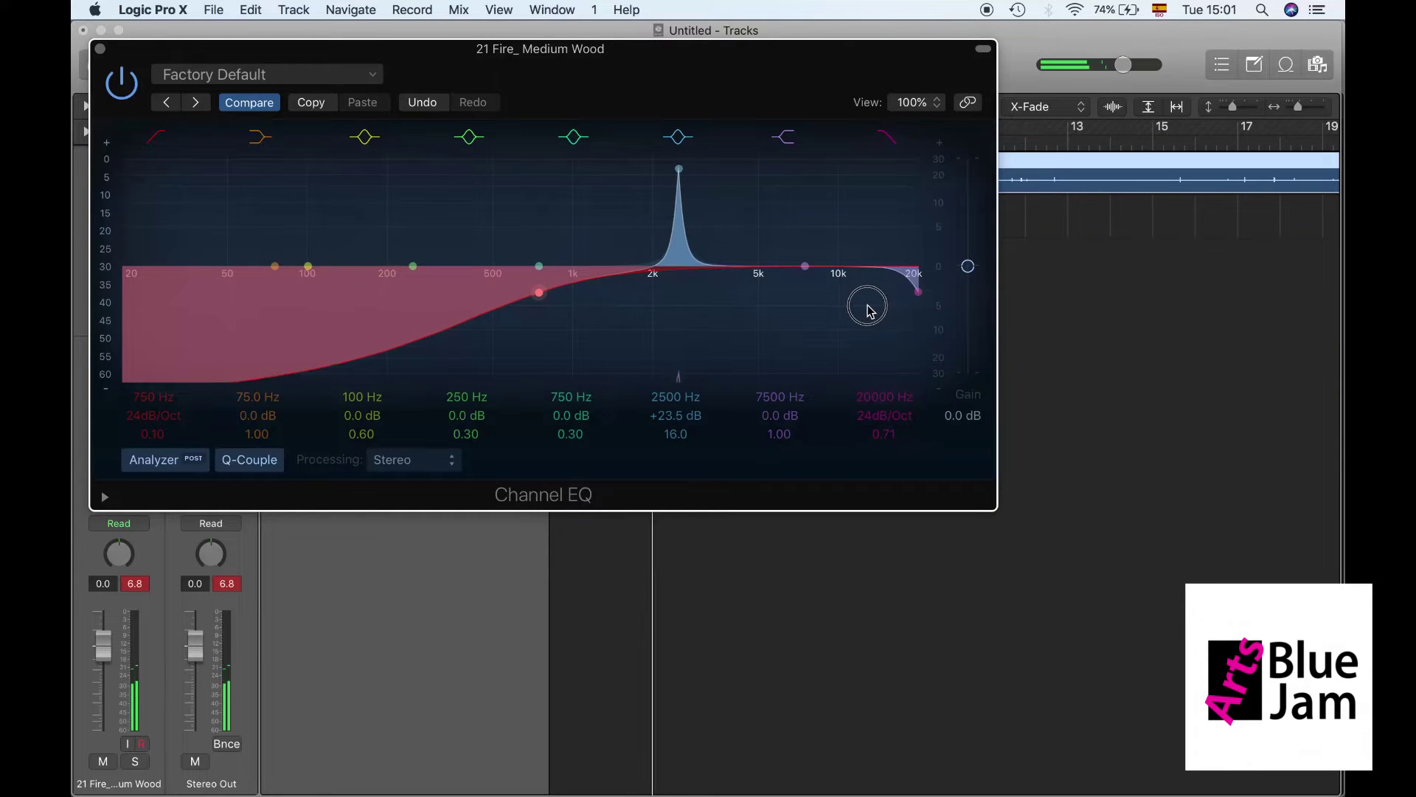
pyautogui.moveTo(878, 396); pyautogui.dragTo(878, 457)
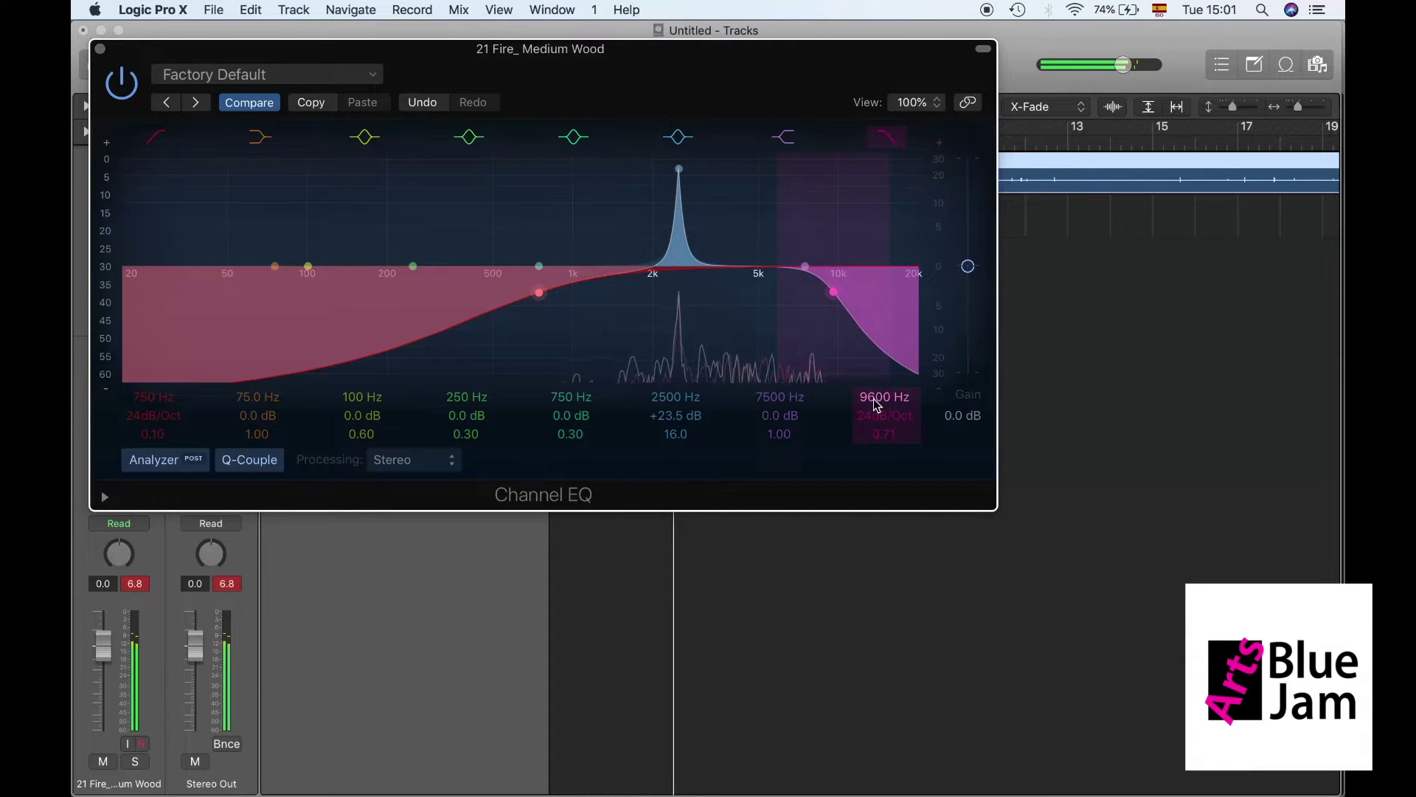
pyautogui.moveTo(667, 402); pyautogui.dragTo(667, 390)
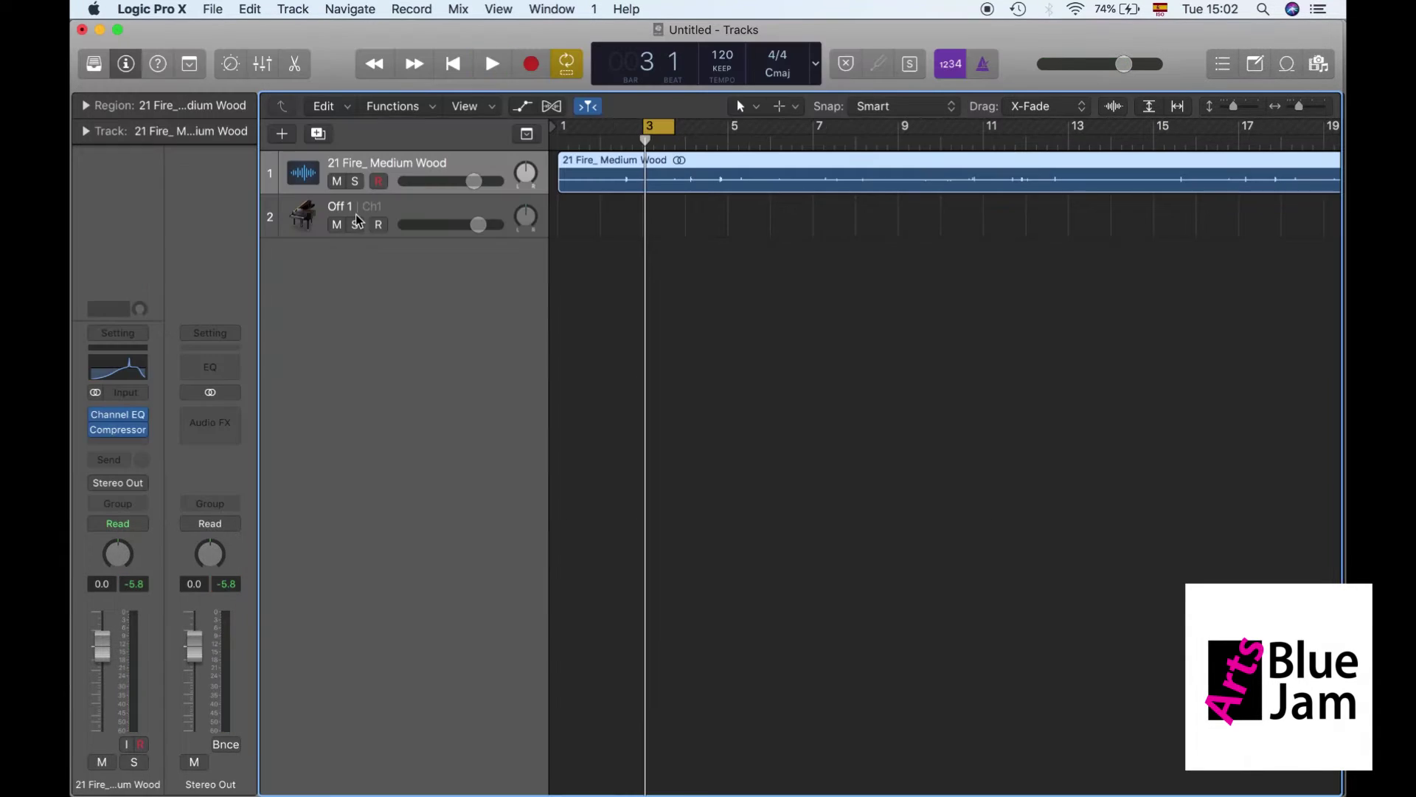
# - Split the fire region at both ends of the cycle range and select the short middle region
pyautogui.press('space')
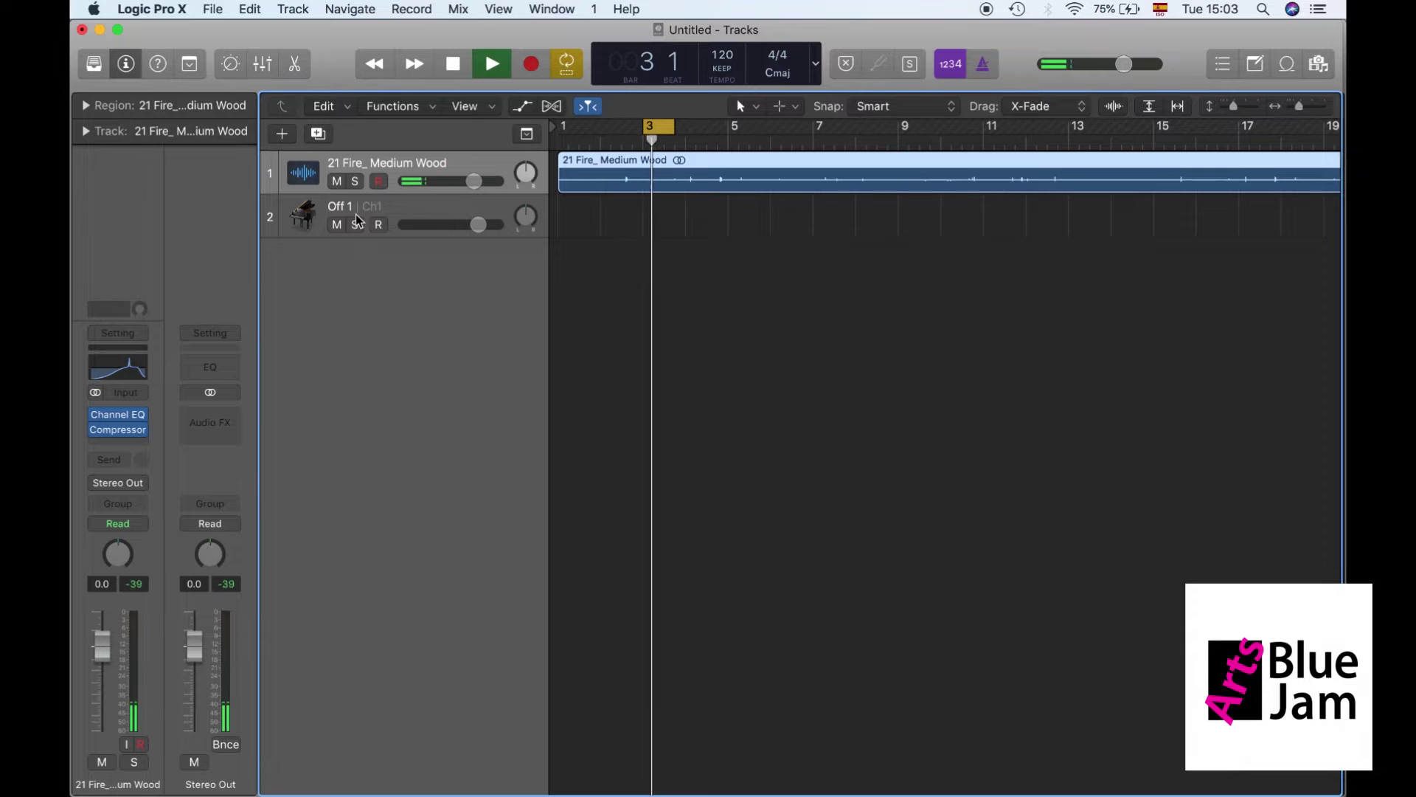
pyautogui.click(644, 183)
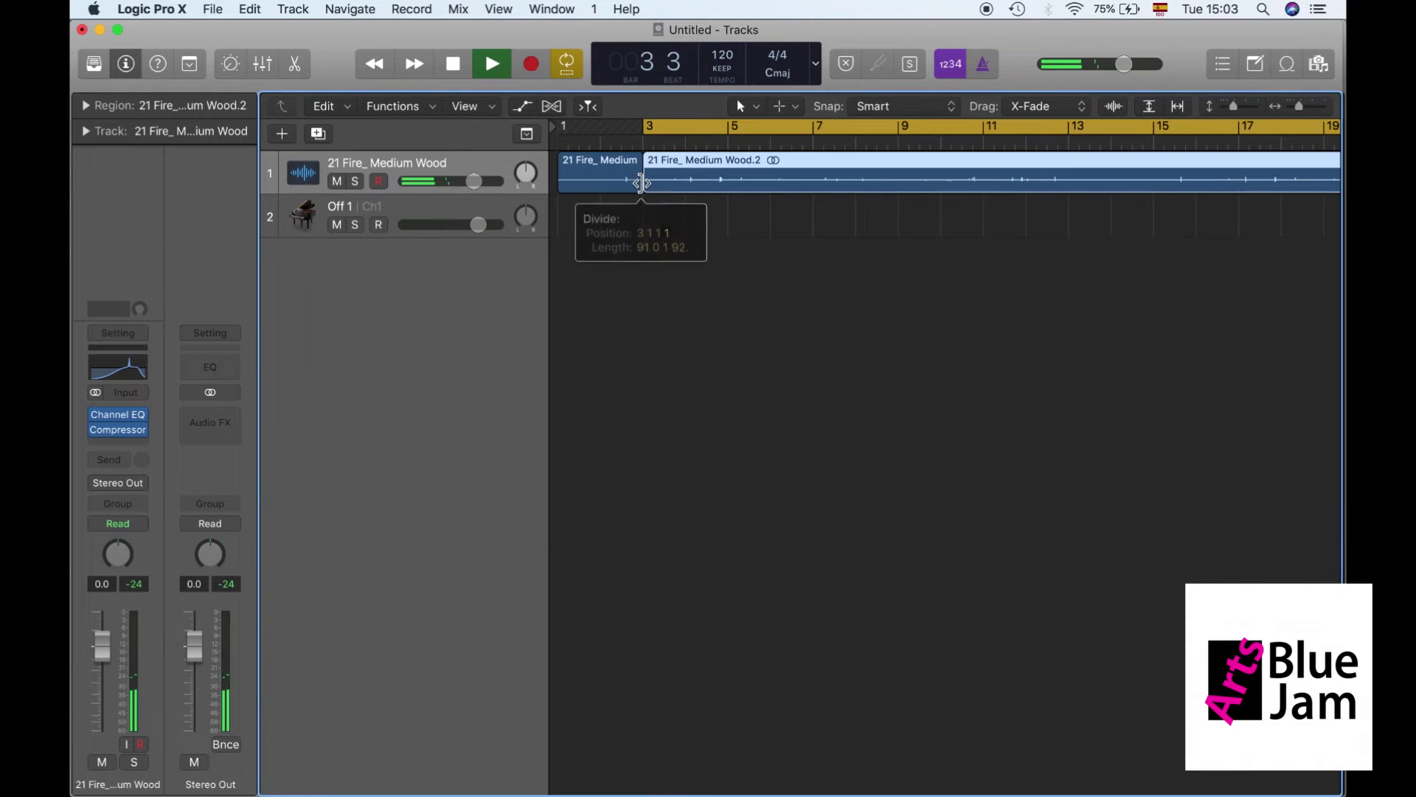
pyautogui.click(674, 181)
pyautogui.click(673, 181)
pyautogui.press('space')
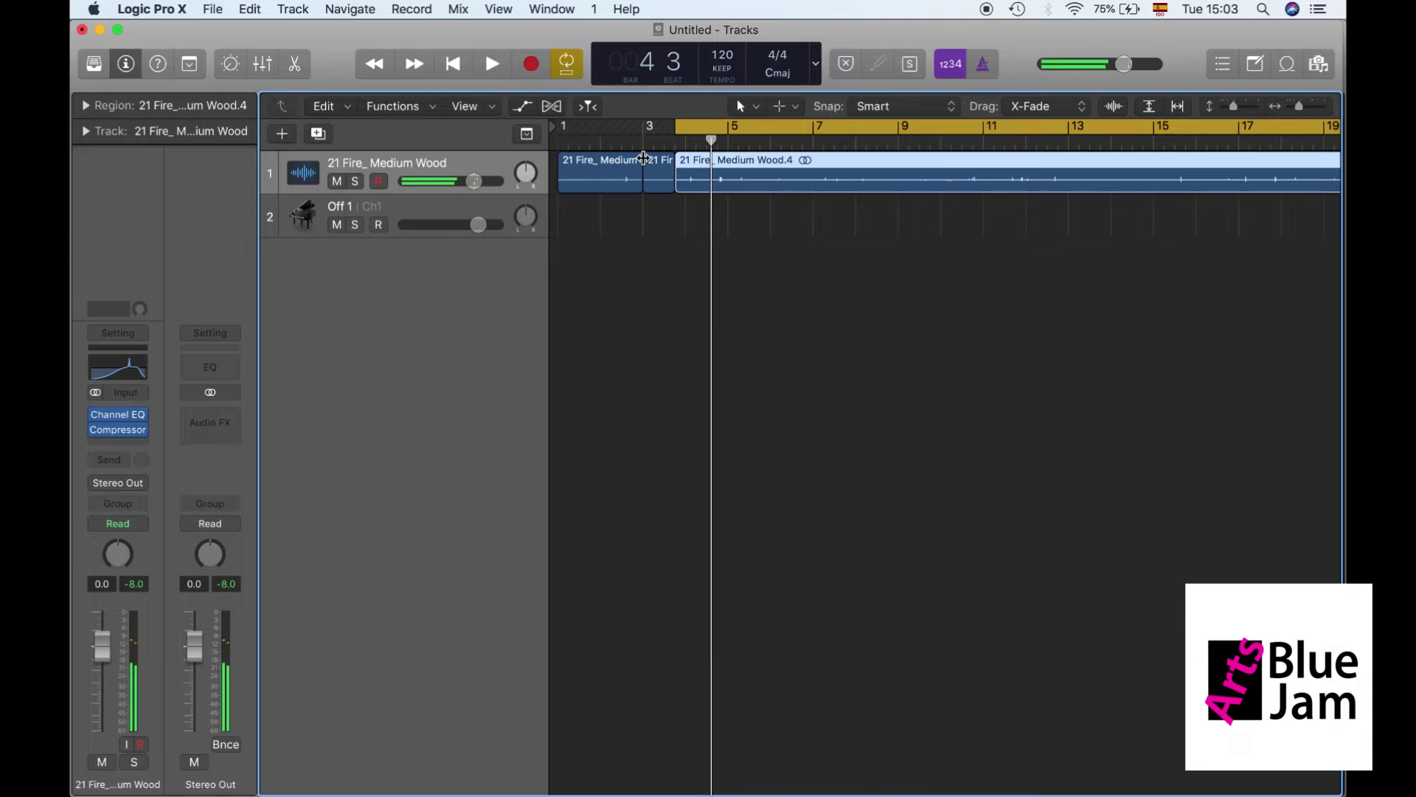
pyautogui.click(664, 168)
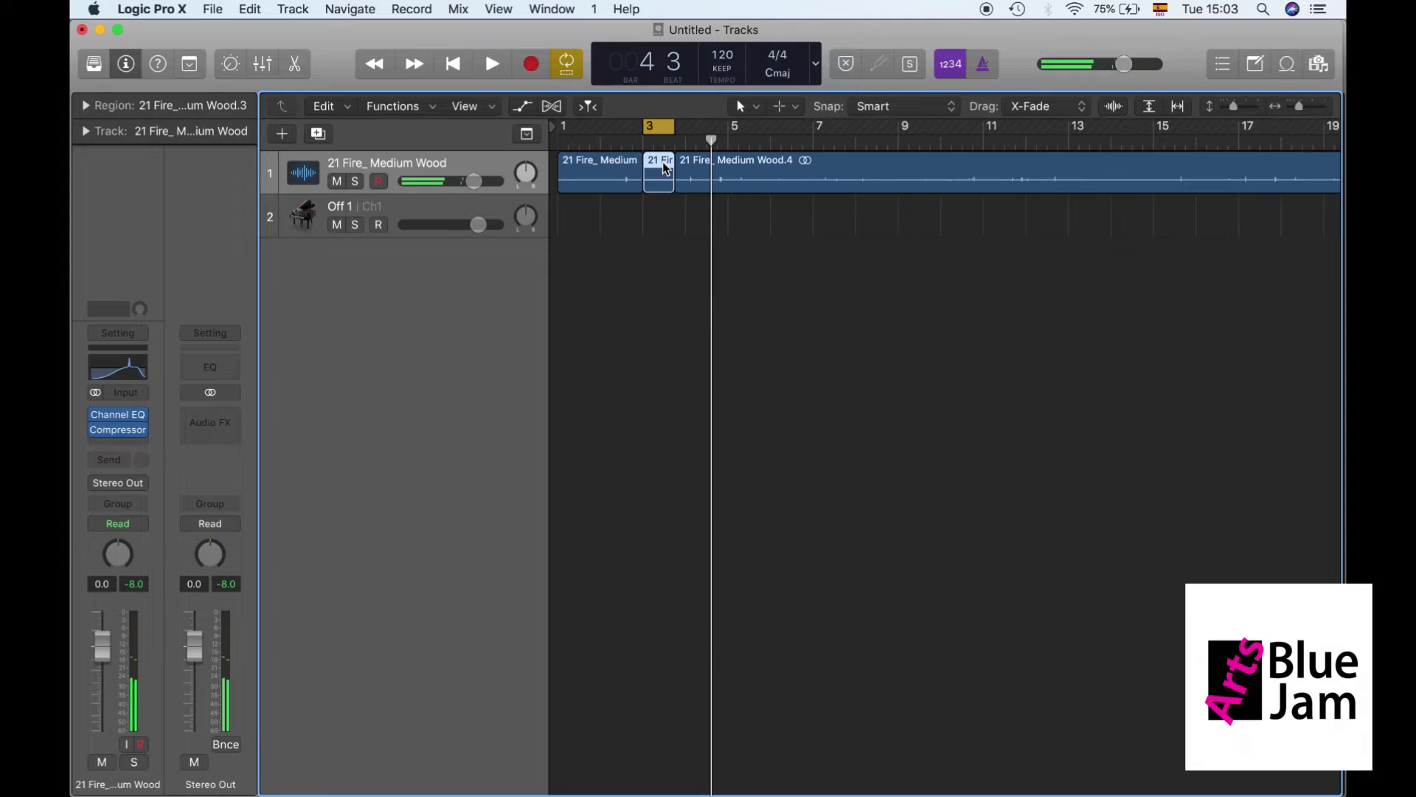
# - Delete the Off 1 track and create one software instrument track with the EXS24 sampler
pyautogui.click(428, 210)
pyautogui.press('super+BackSpace')
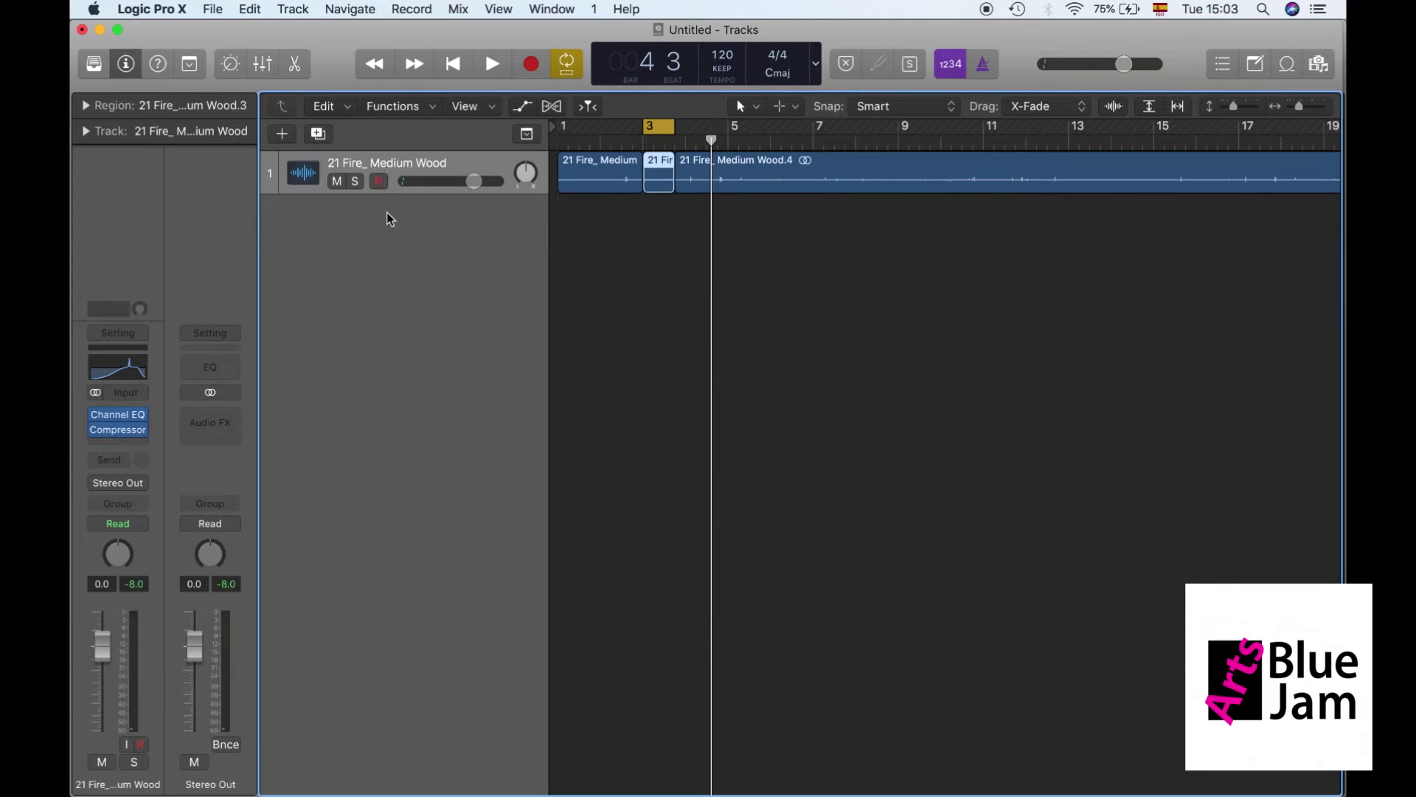
pyautogui.click(284, 133)
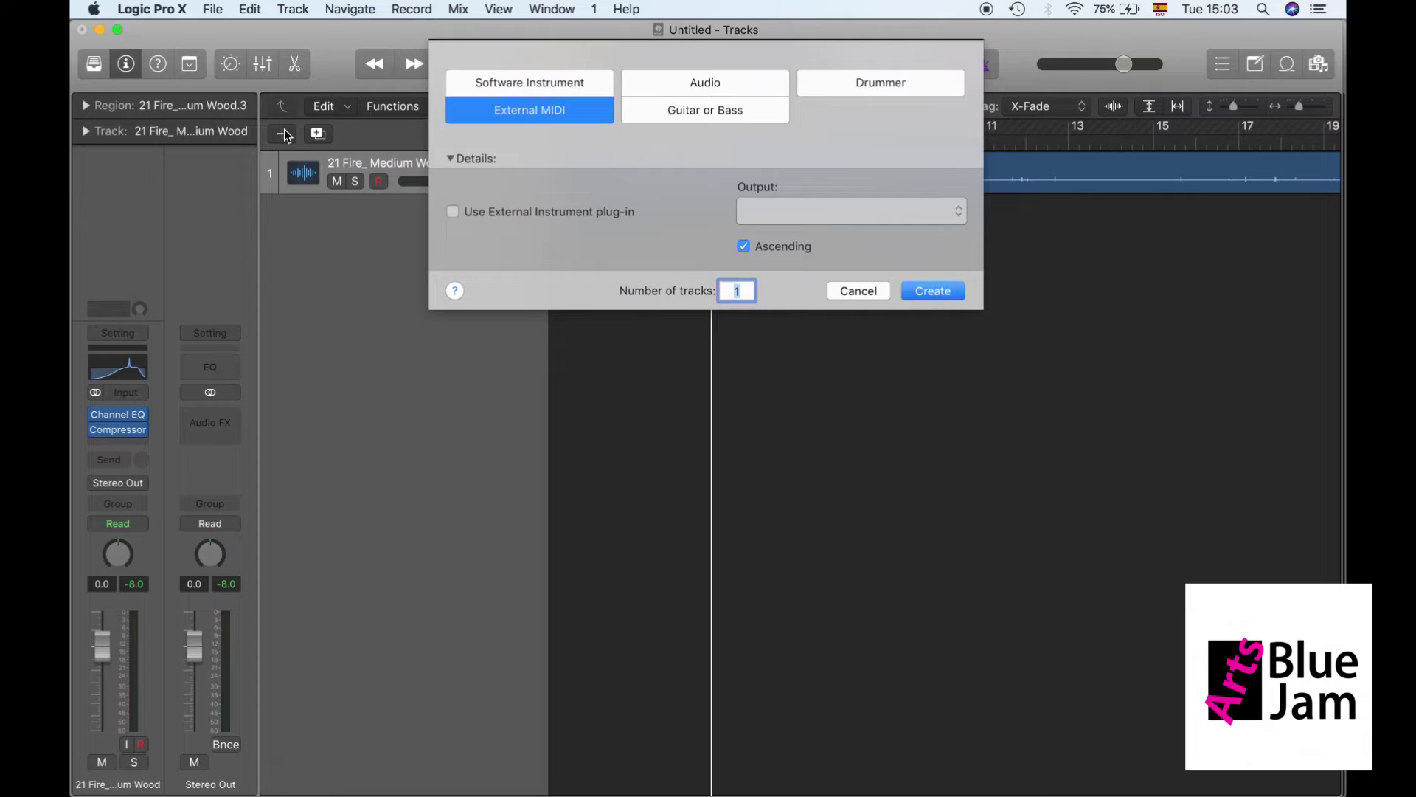
pyautogui.click(579, 89)
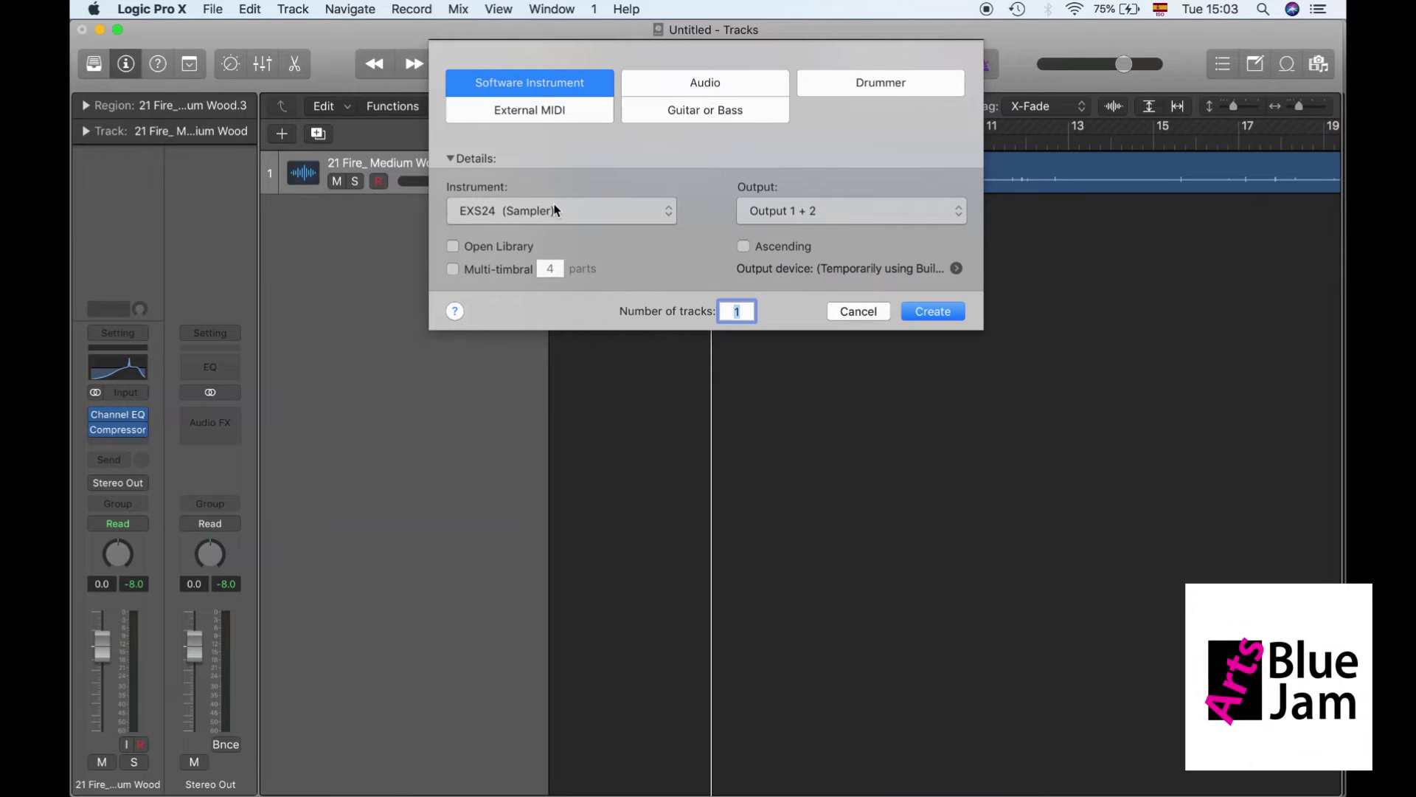
pyautogui.click(935, 313)
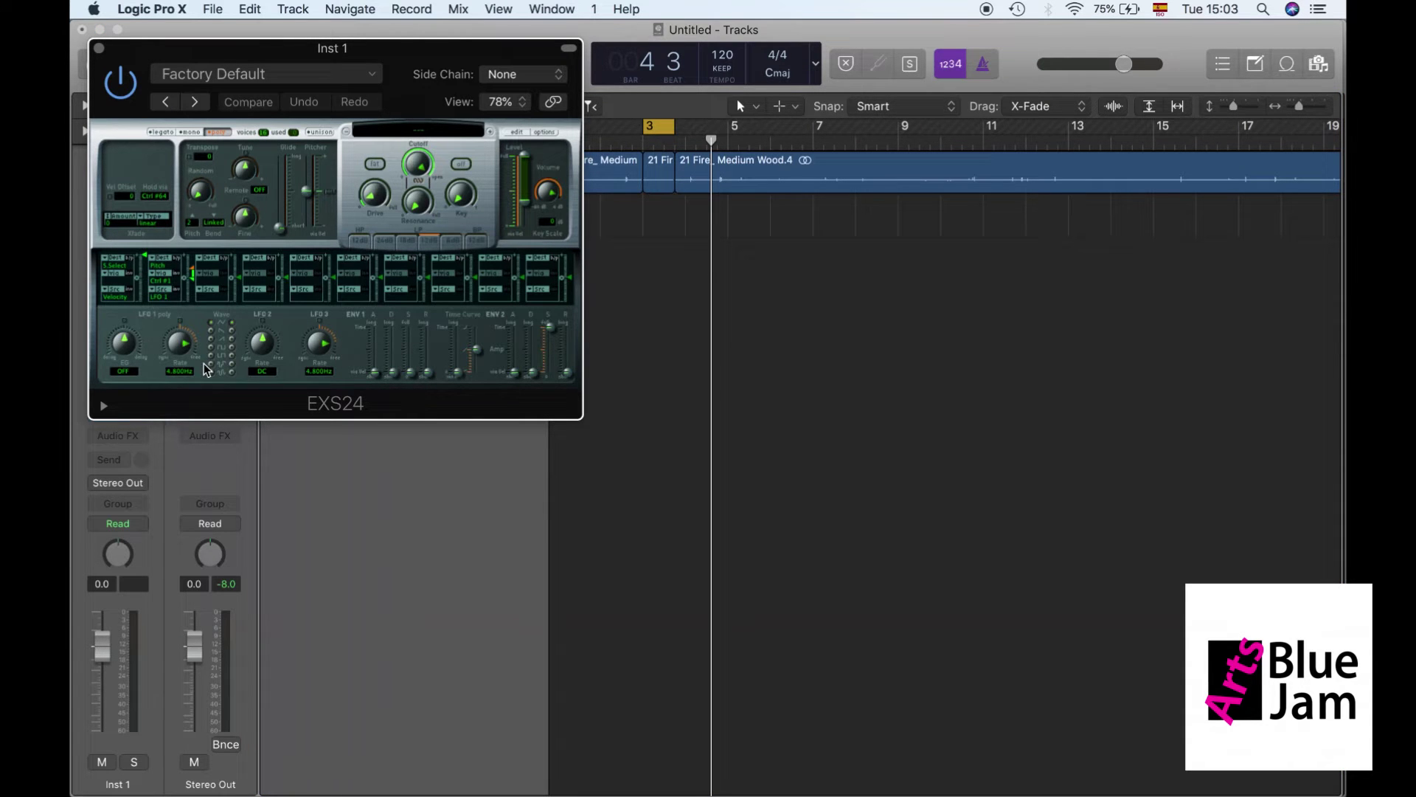
# - Open the EXS24 Instrument Editor with a new instrument and try to add the short fire region to it
pyautogui.click(517, 133)
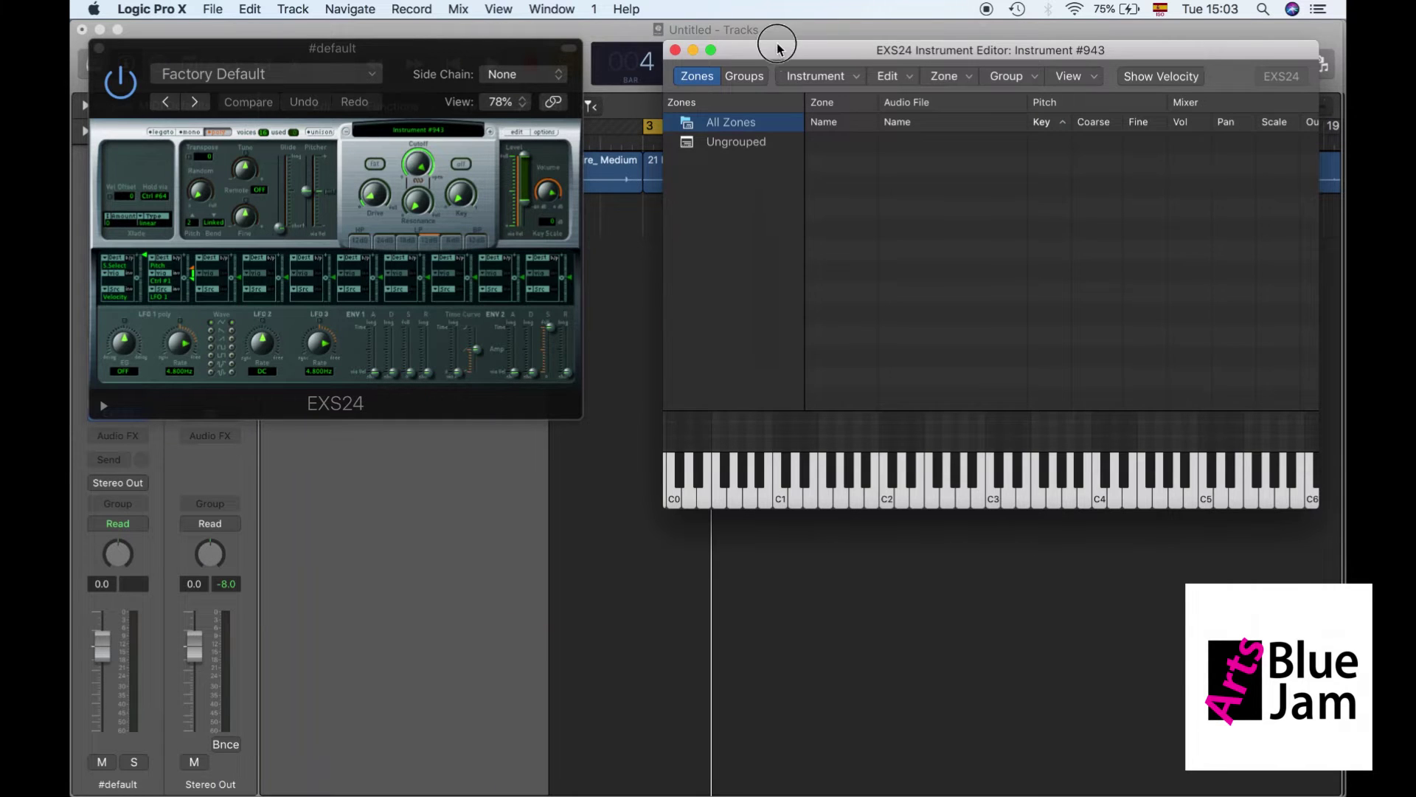
pyautogui.moveTo(778, 49); pyautogui.dragTo(657, 342)
pyautogui.moveTo(665, 163); pyautogui.dragTo(737, 457)
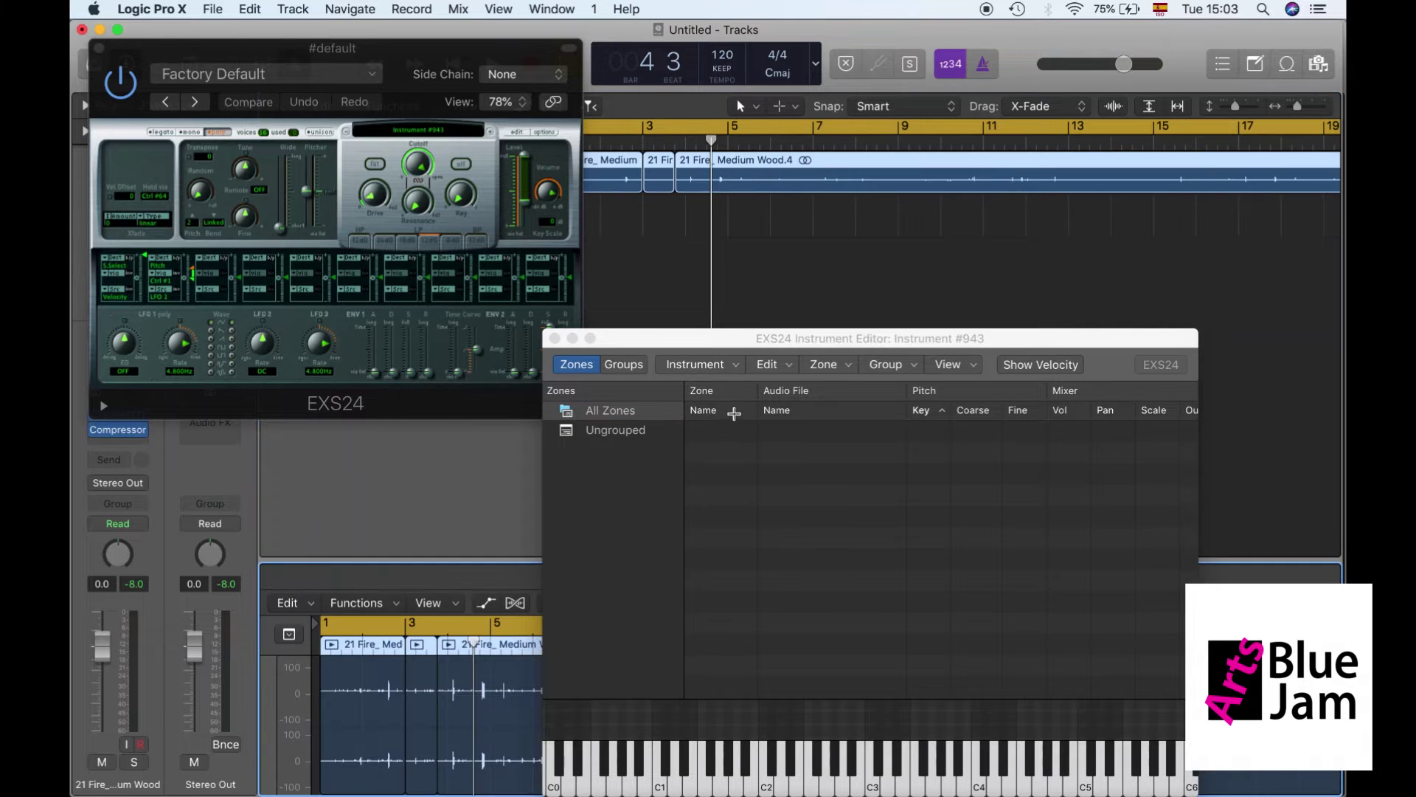
pyautogui.click(663, 248)
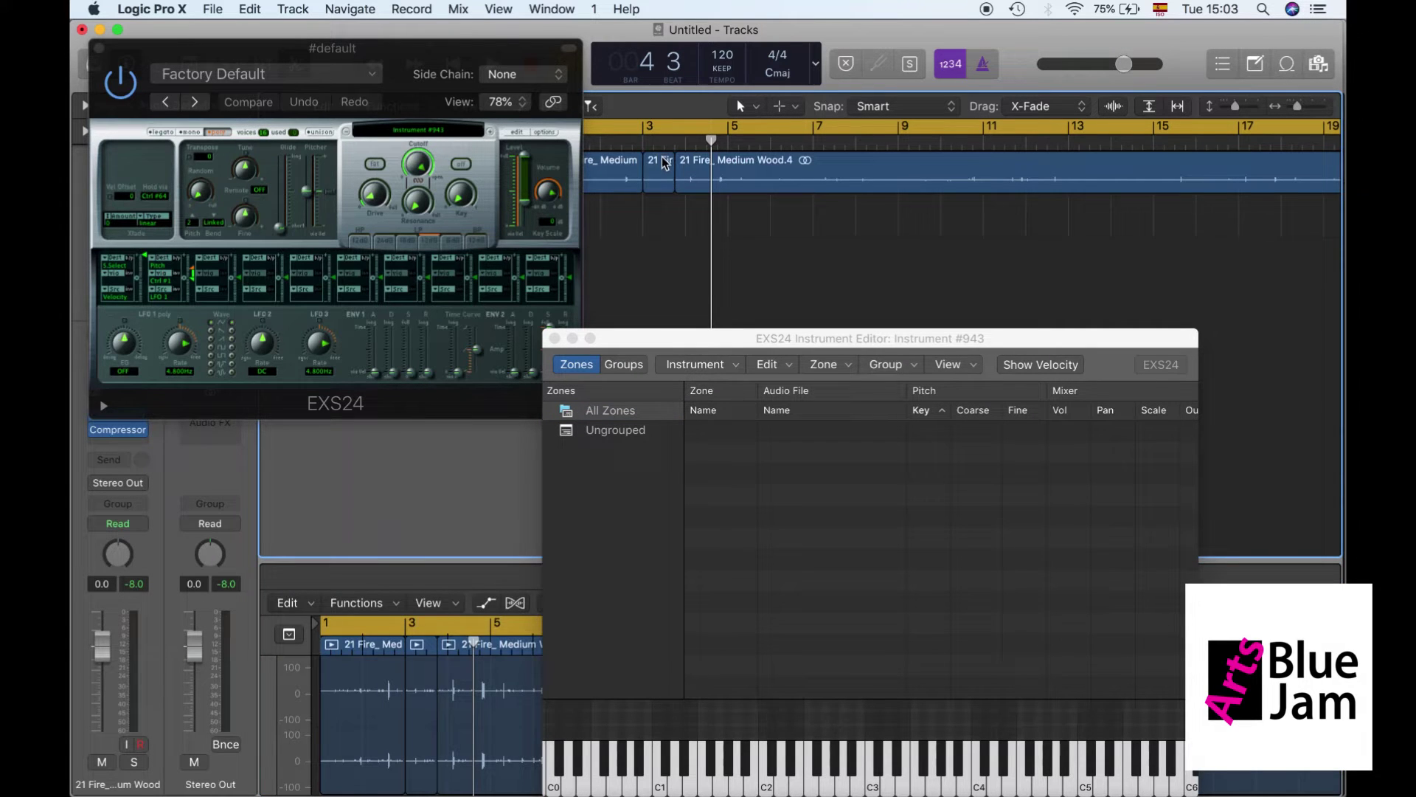
pyautogui.moveTo(661, 158); pyautogui.dragTo(407, 203)
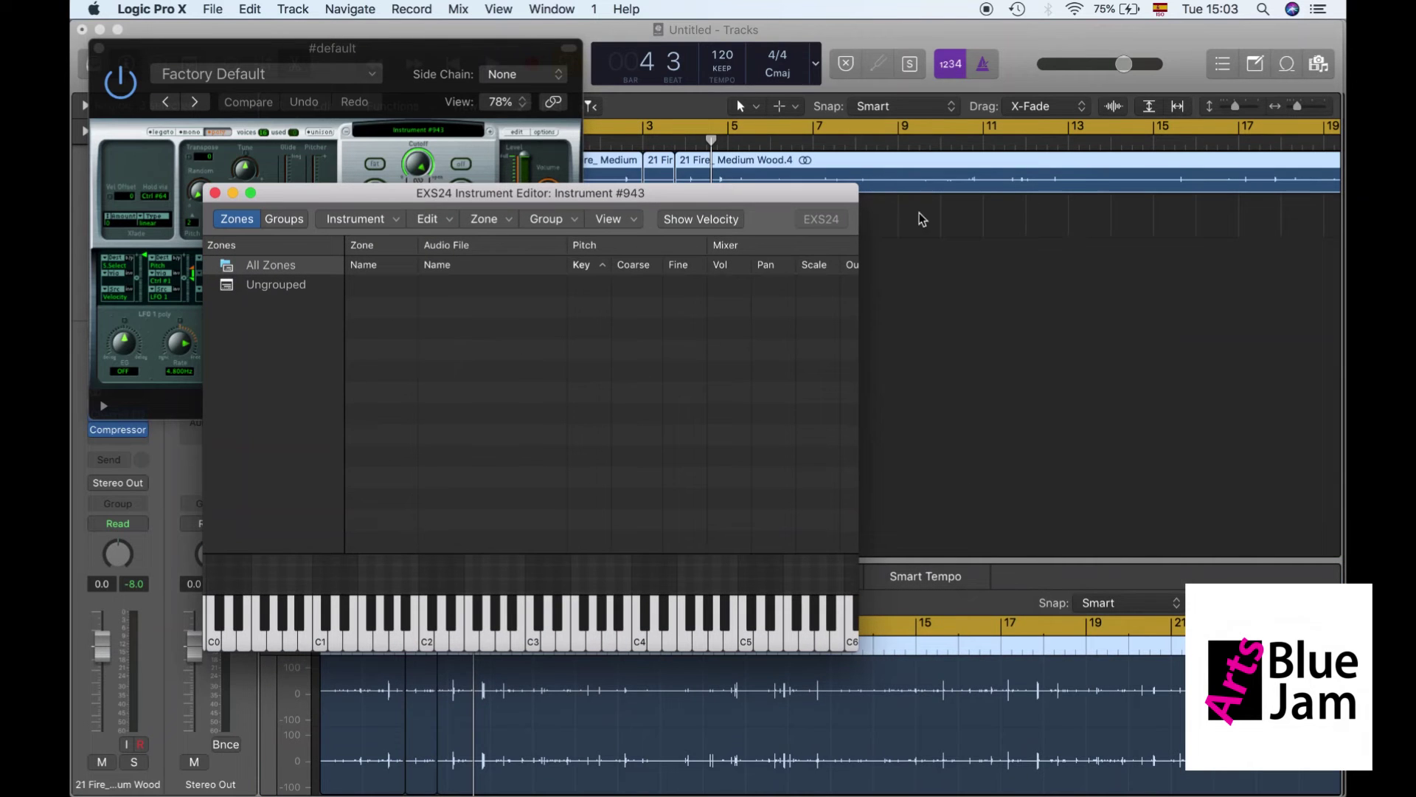
# - Move the short fire region to the sampler track and add it to the new EXS24 instrument as a zone
pyautogui.click(963, 257)
pyautogui.click(907, 130)
pyautogui.moveTo(205, 59); pyautogui.dragTo(223, 343)
pyautogui.click(646, 157)
pyautogui.press('super+a')
pyautogui.moveTo(669, 196); pyautogui.dragTo(695, 362)
pyautogui.click(654, 207)
pyautogui.moveTo(660, 192); pyautogui.dragTo(848, 522)
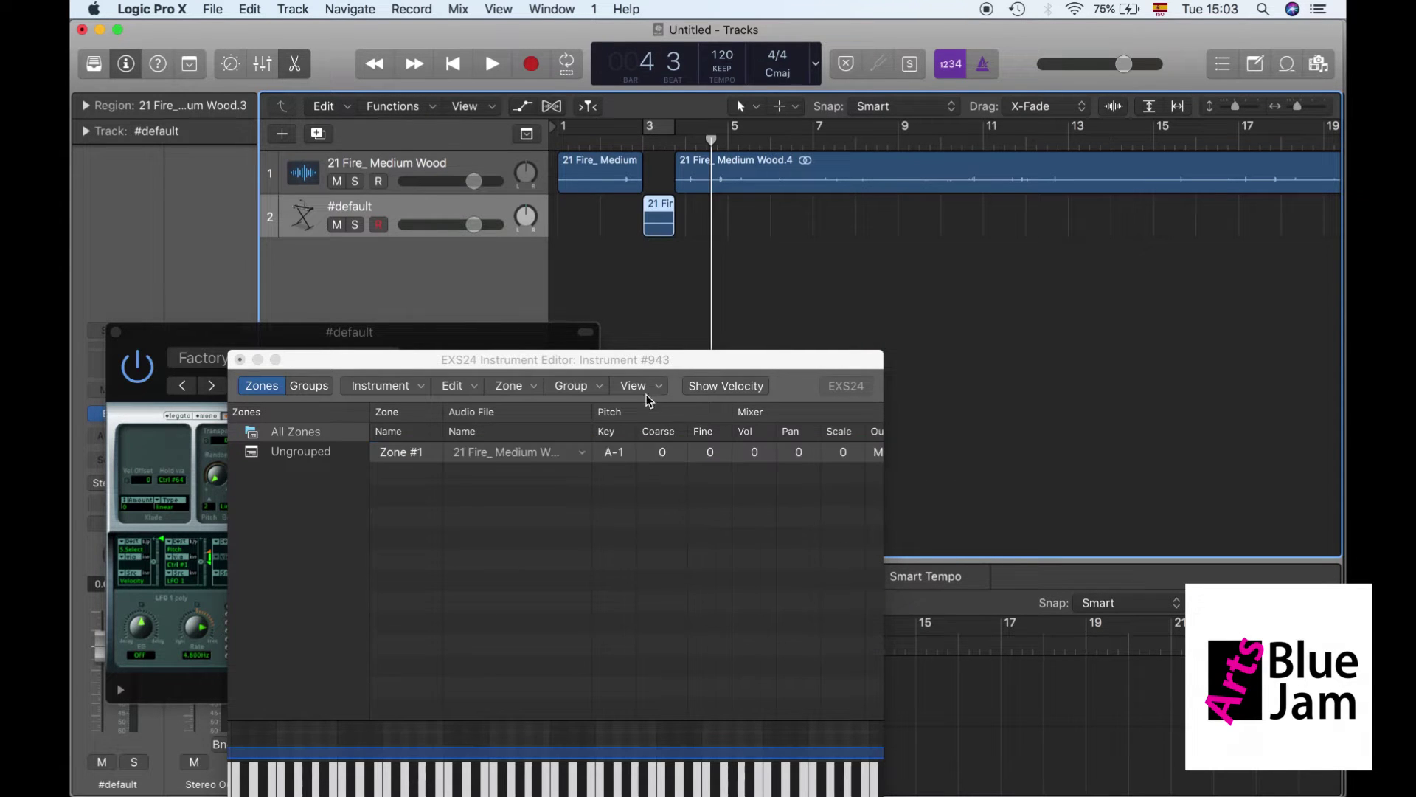
pyautogui.moveTo(628, 364); pyautogui.dragTo(634, 164)
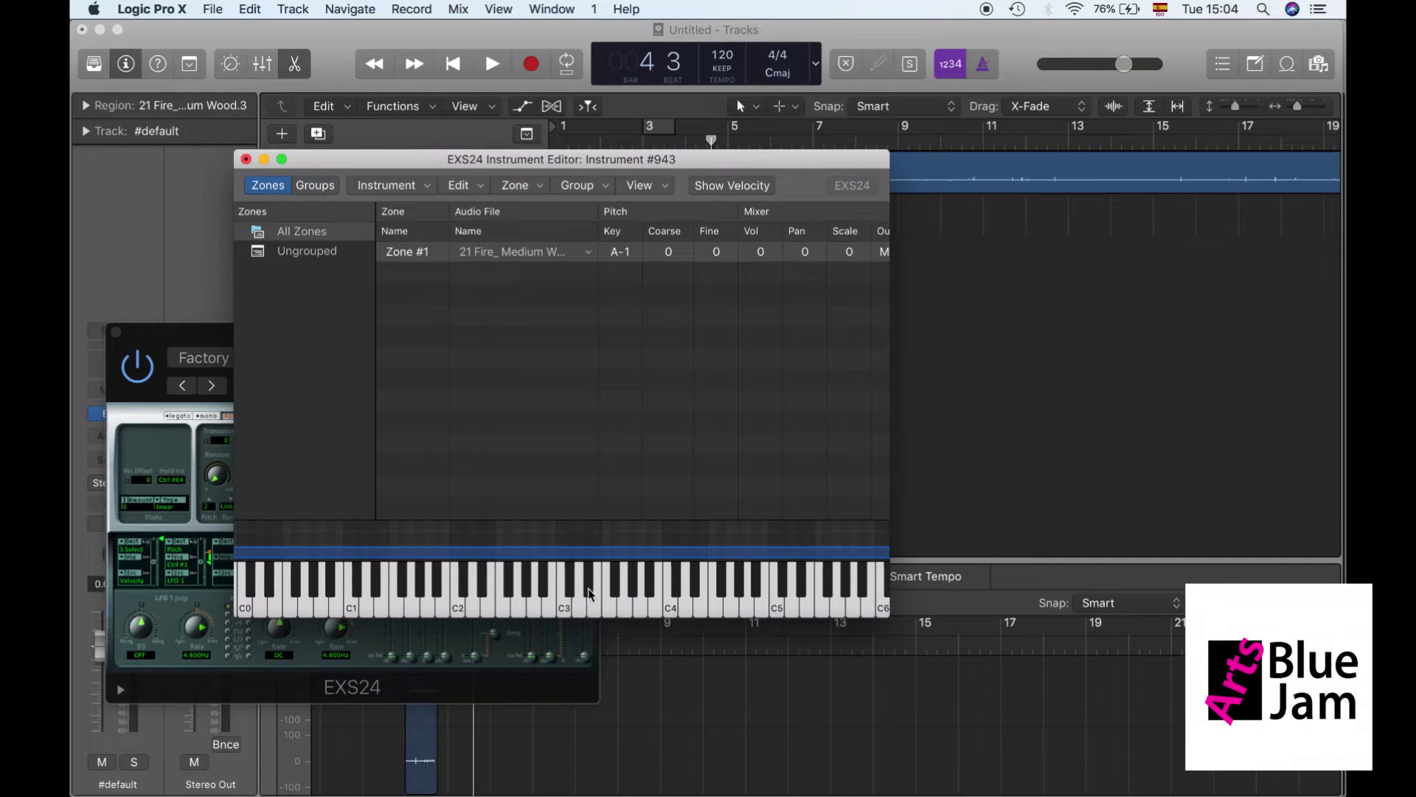
# - Audition the new zone across the instrument editor's keyboard, playing notes in several octaves from C0 up to C4
pyautogui.click(566, 612)
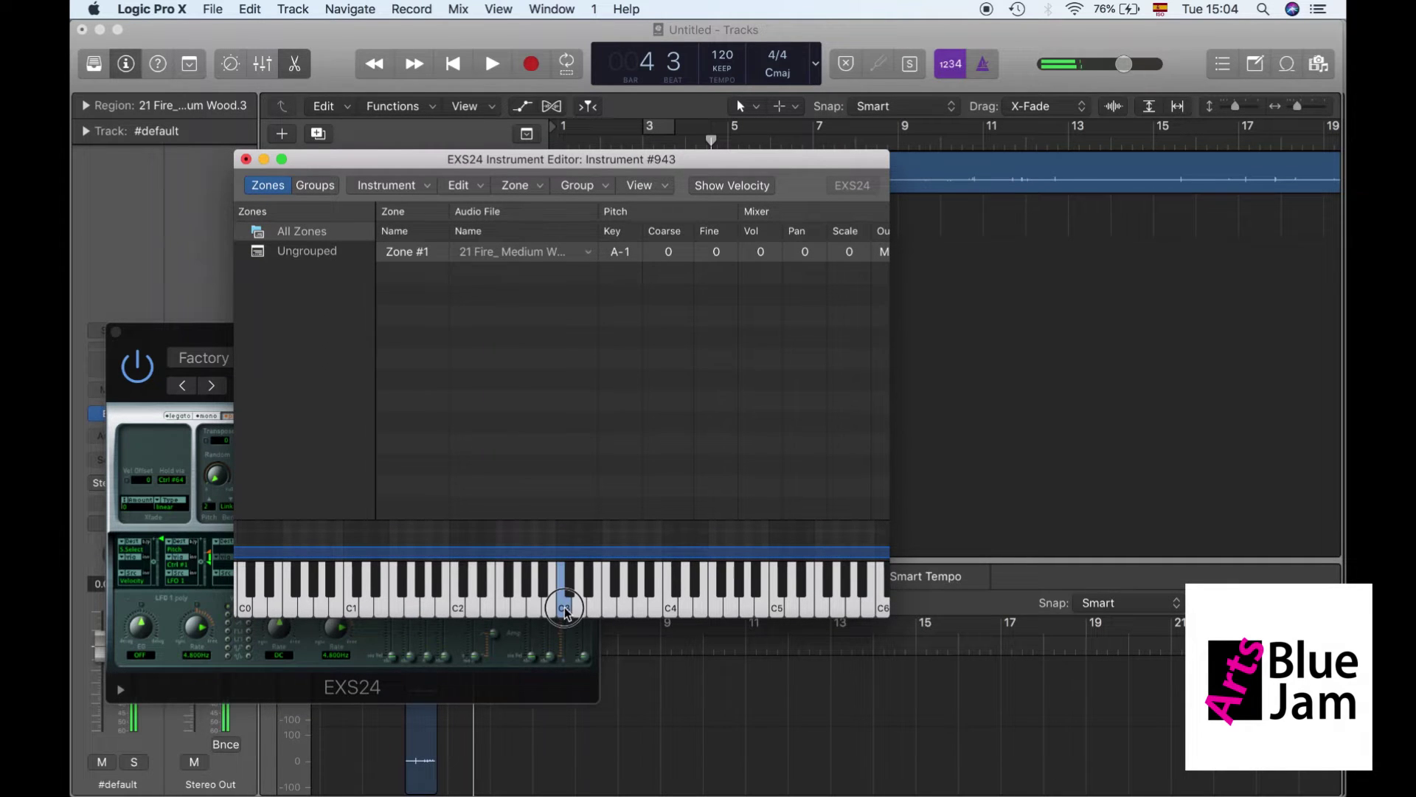
pyautogui.click(622, 612)
pyautogui.click(666, 606)
pyautogui.hscroll(-3, 666, 608)
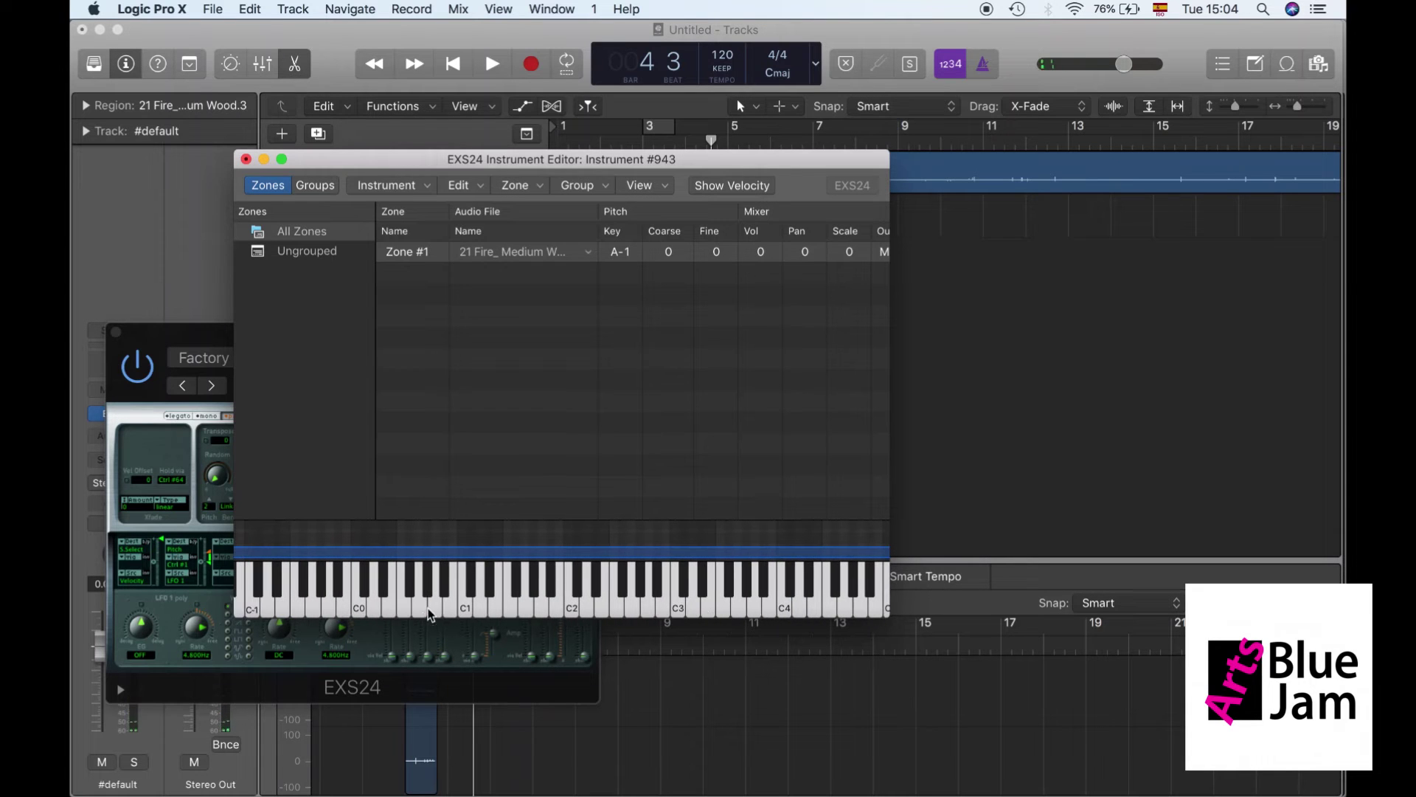
pyautogui.click(436, 612)
pyautogui.click(359, 609)
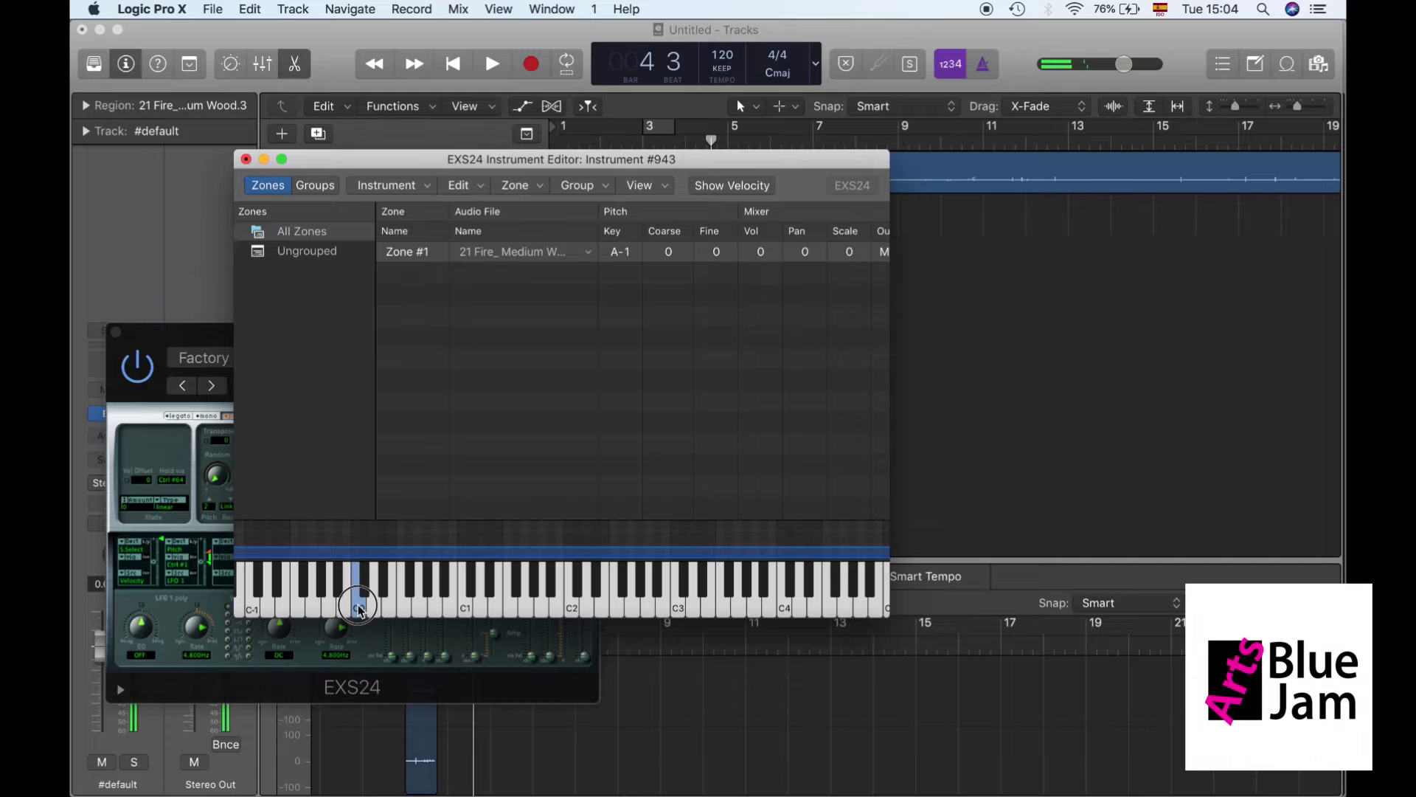
pyautogui.click(418, 611)
# - Try the Reverse playback option on the fire zone, then switch it back off
pyautogui.hscroll(10, 611, 470)
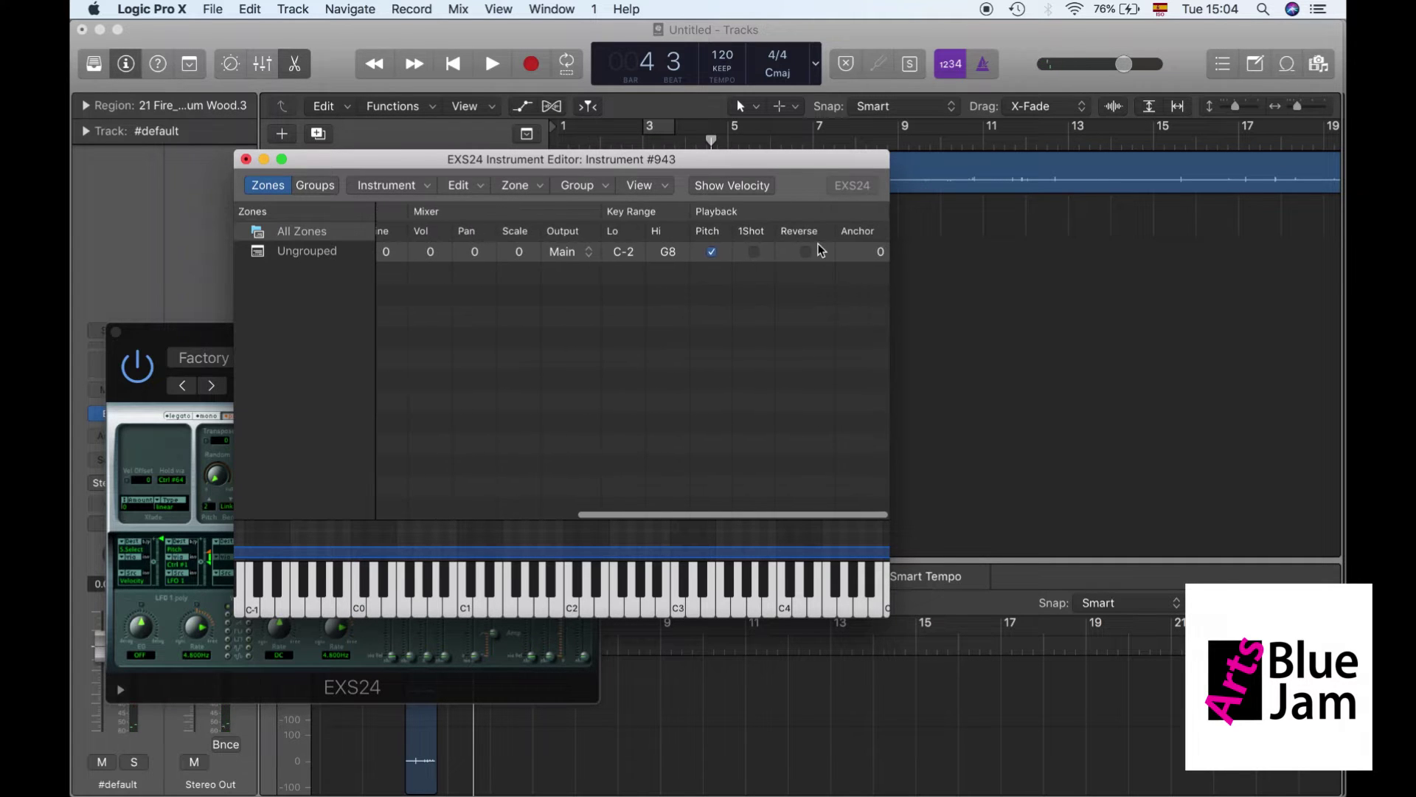
pyautogui.click(806, 251)
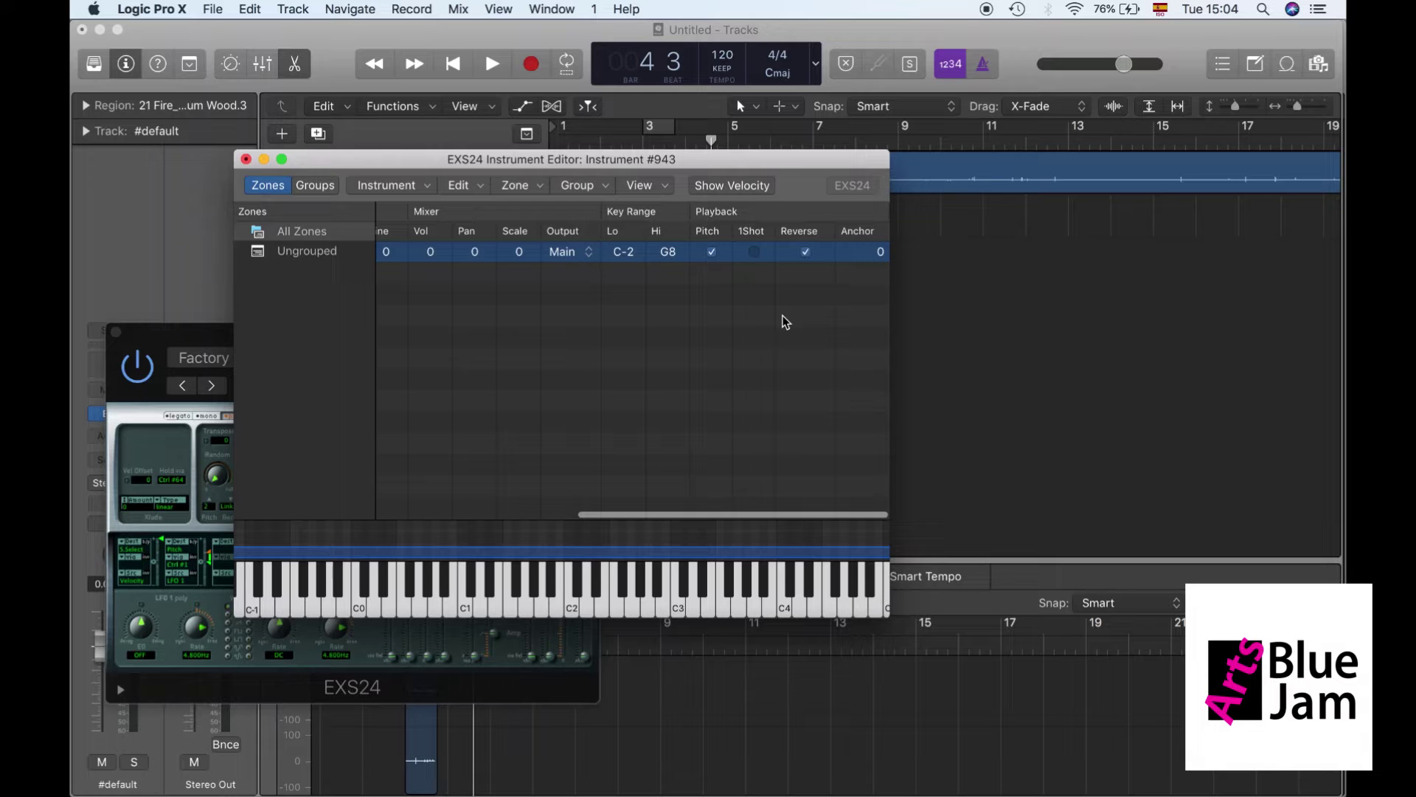
pyautogui.click(806, 252)
# - Open the Musical Typing keyboard, lower its octave to C1 and play a range of low notes on the sampler instrument
pyautogui.press('super+w')
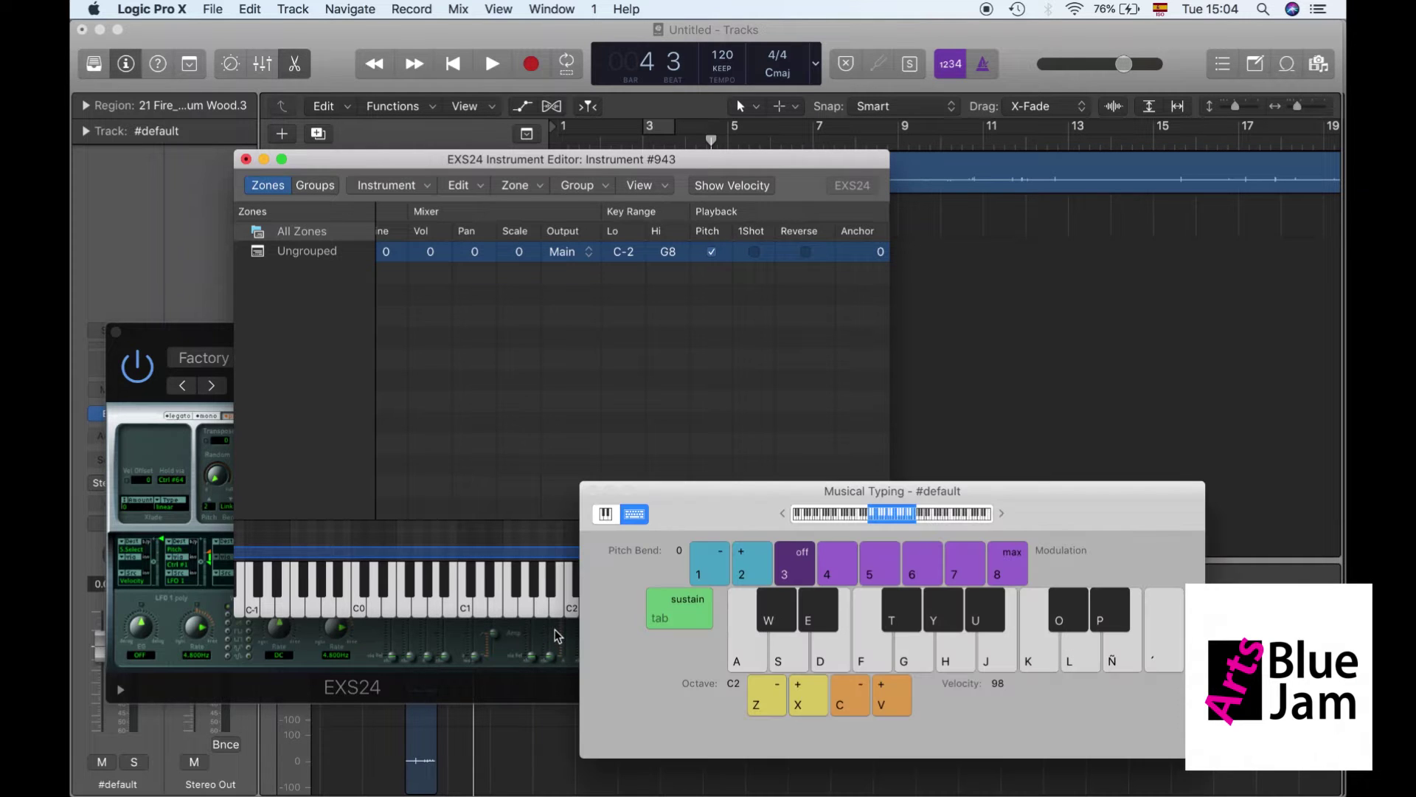
pyautogui.moveTo(719, 500); pyautogui.dragTo(650, 258)
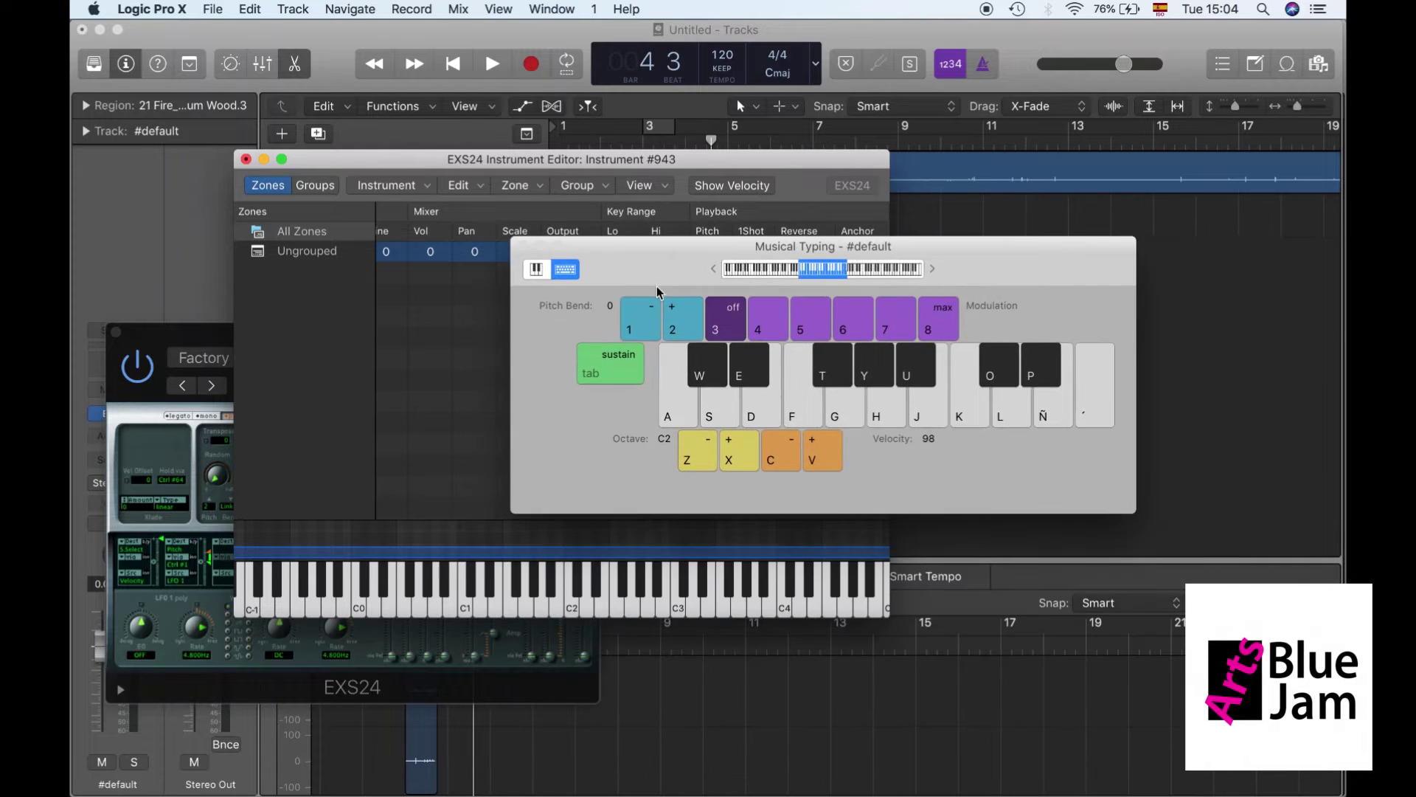
pyautogui.click(699, 458)
pyautogui.press('a')
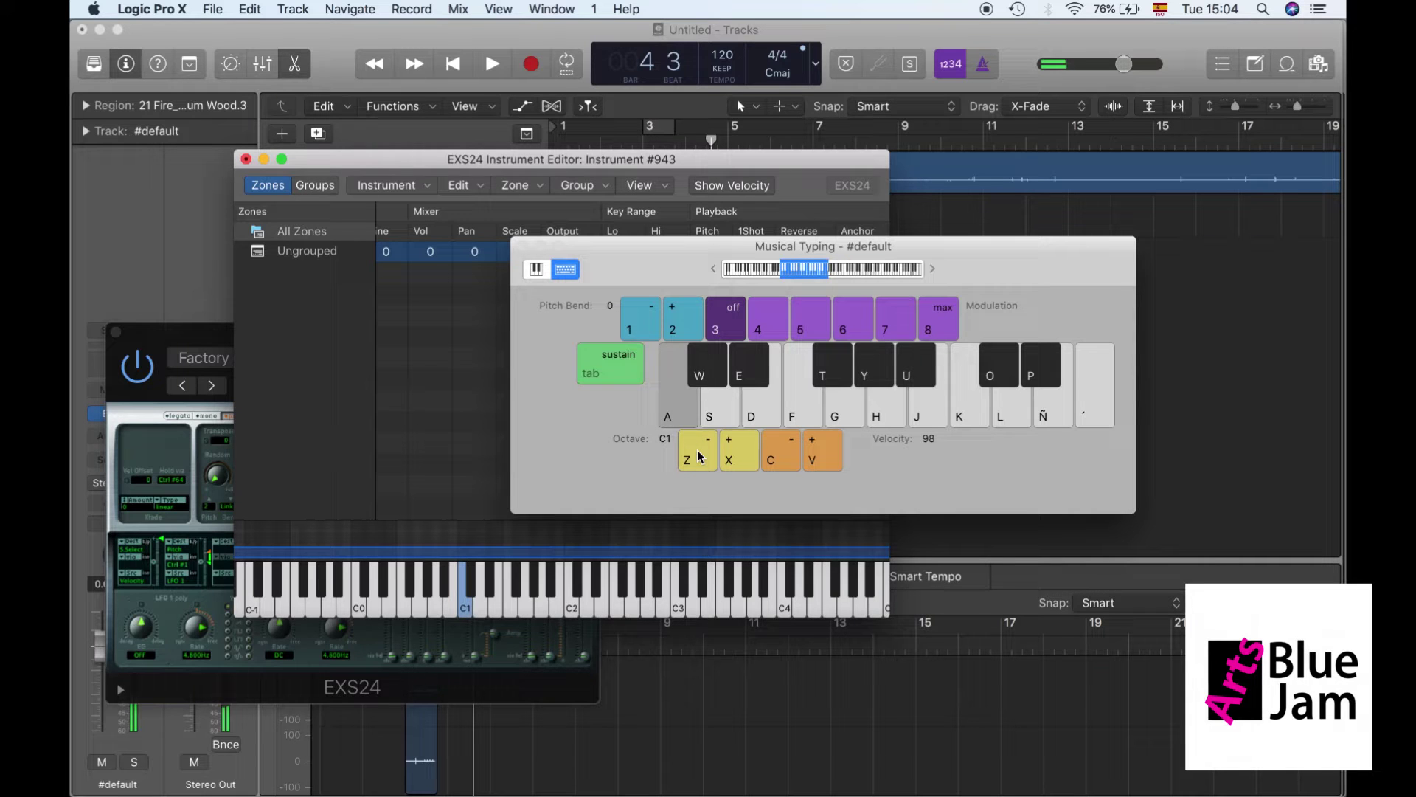
pyautogui.press('j')
pyautogui.press('h')
pyautogui.press('d')
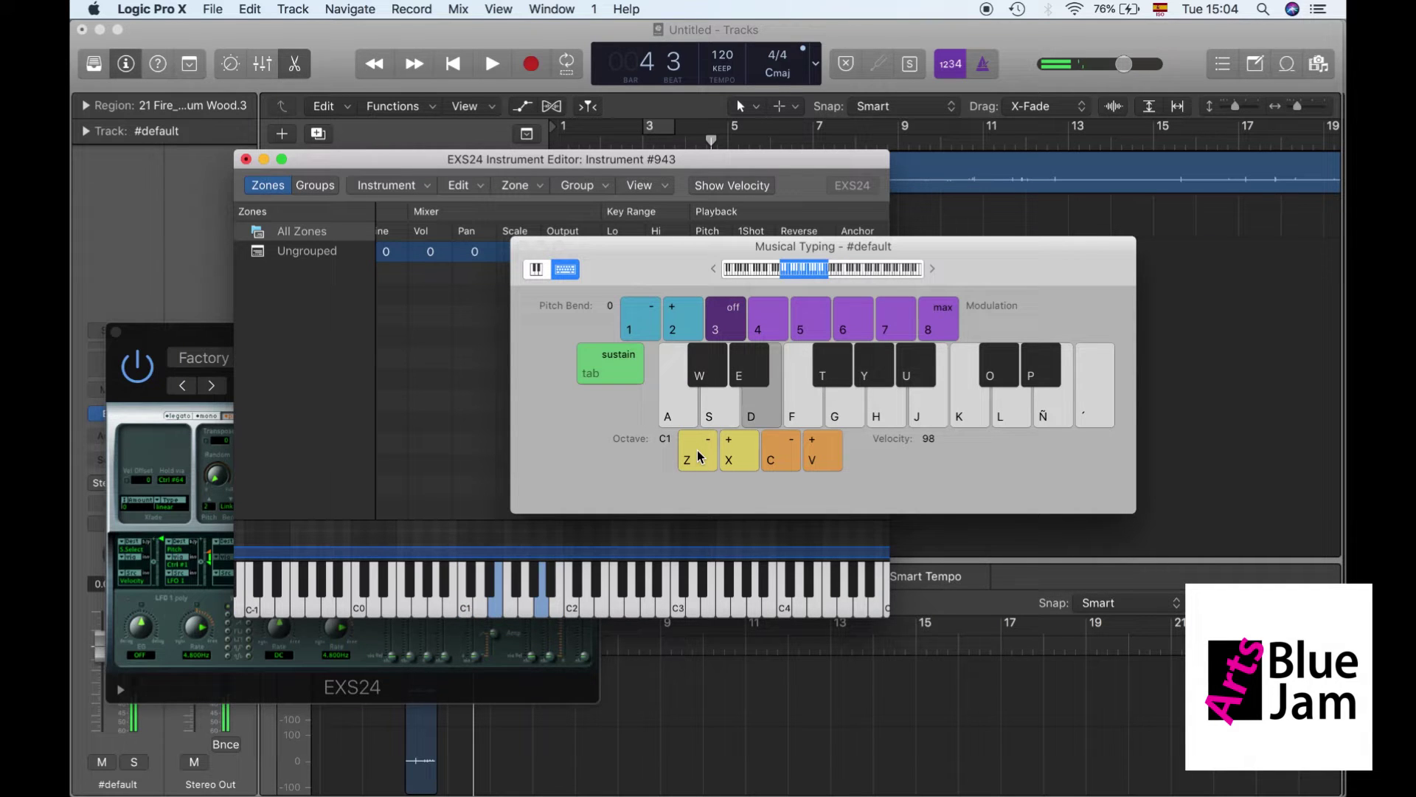
pyautogui.press('j')
pyautogui.press('h')
pyautogui.press('s')
pyautogui.press('k')
pyautogui.press('s')
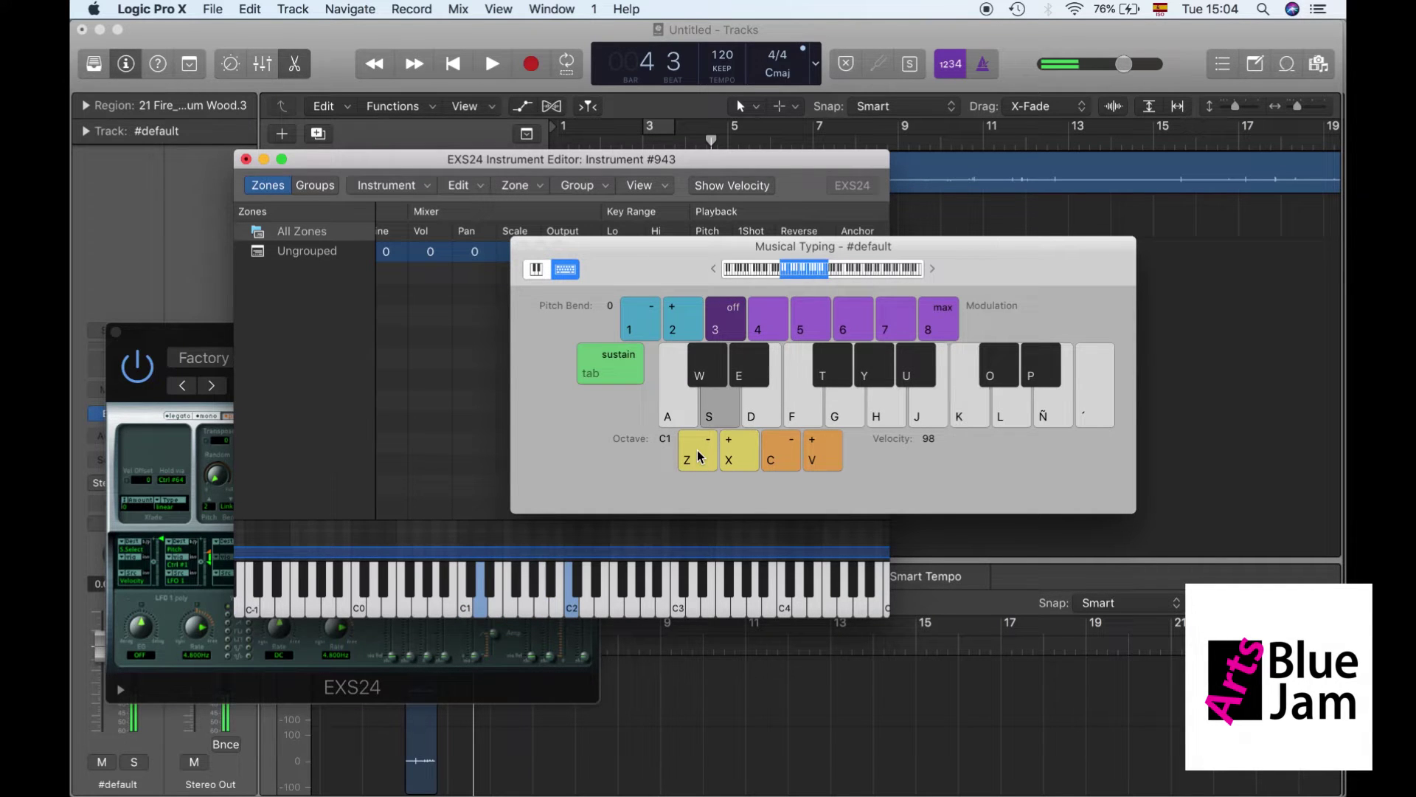
pyautogui.press('h')
pyautogui.press('a')
pyautogui.press('k')
pyautogui.press('j')
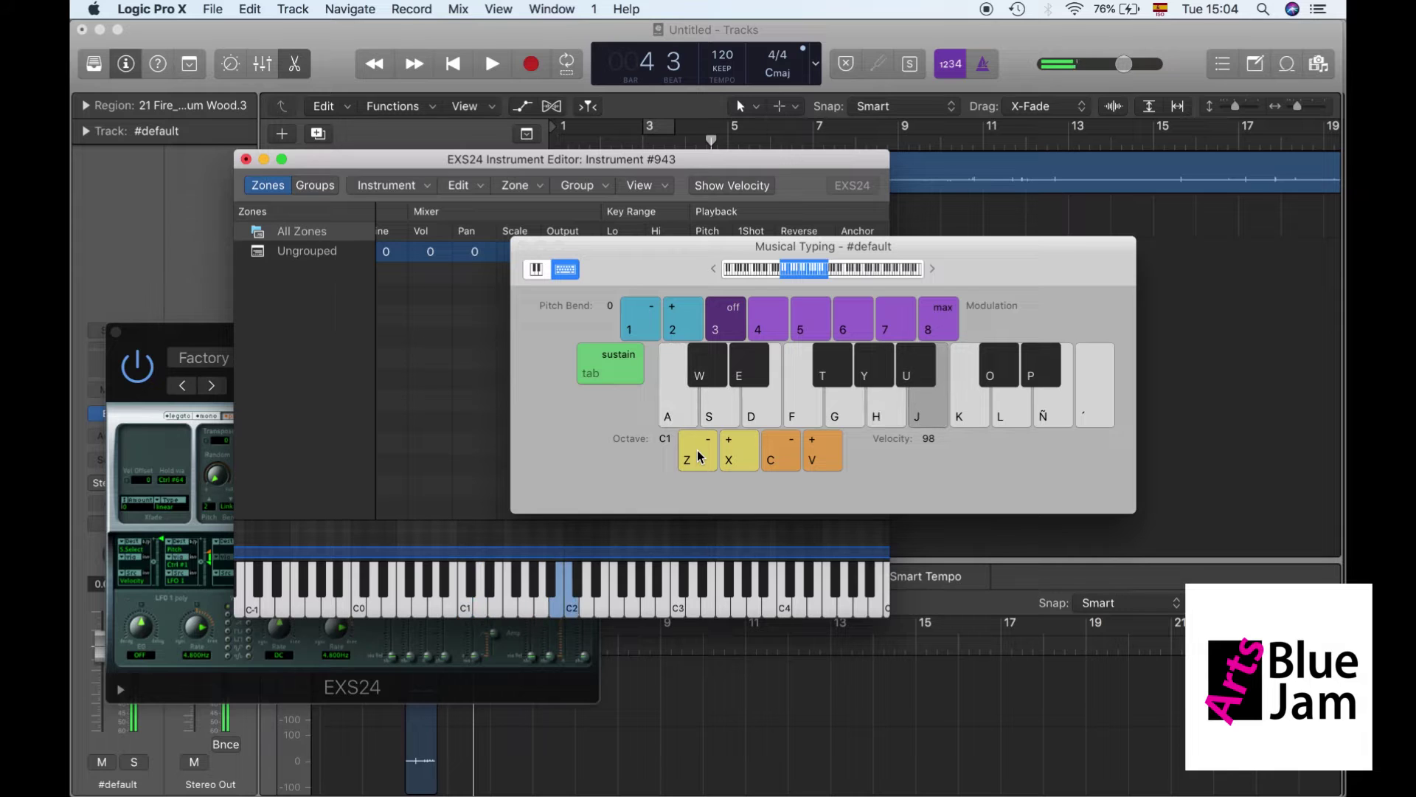
pyautogui.press('h')
pyautogui.press('s')
pyautogui.press('k')
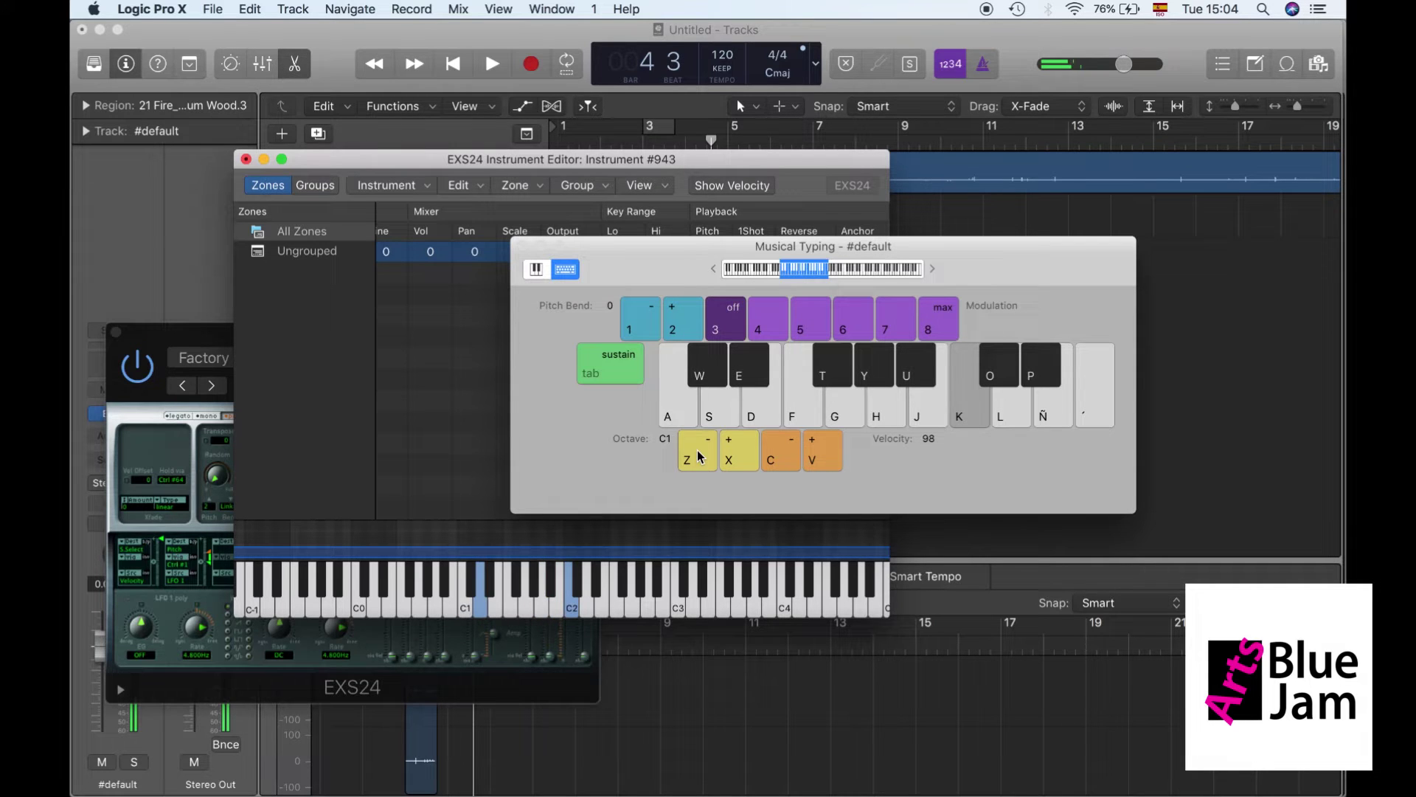
pyautogui.press('a')
pyautogui.press('d')
pyautogui.press('f')
pyautogui.press('a')
pyautogui.press('s')
pyautogui.press('d')
pyautogui.press('a')
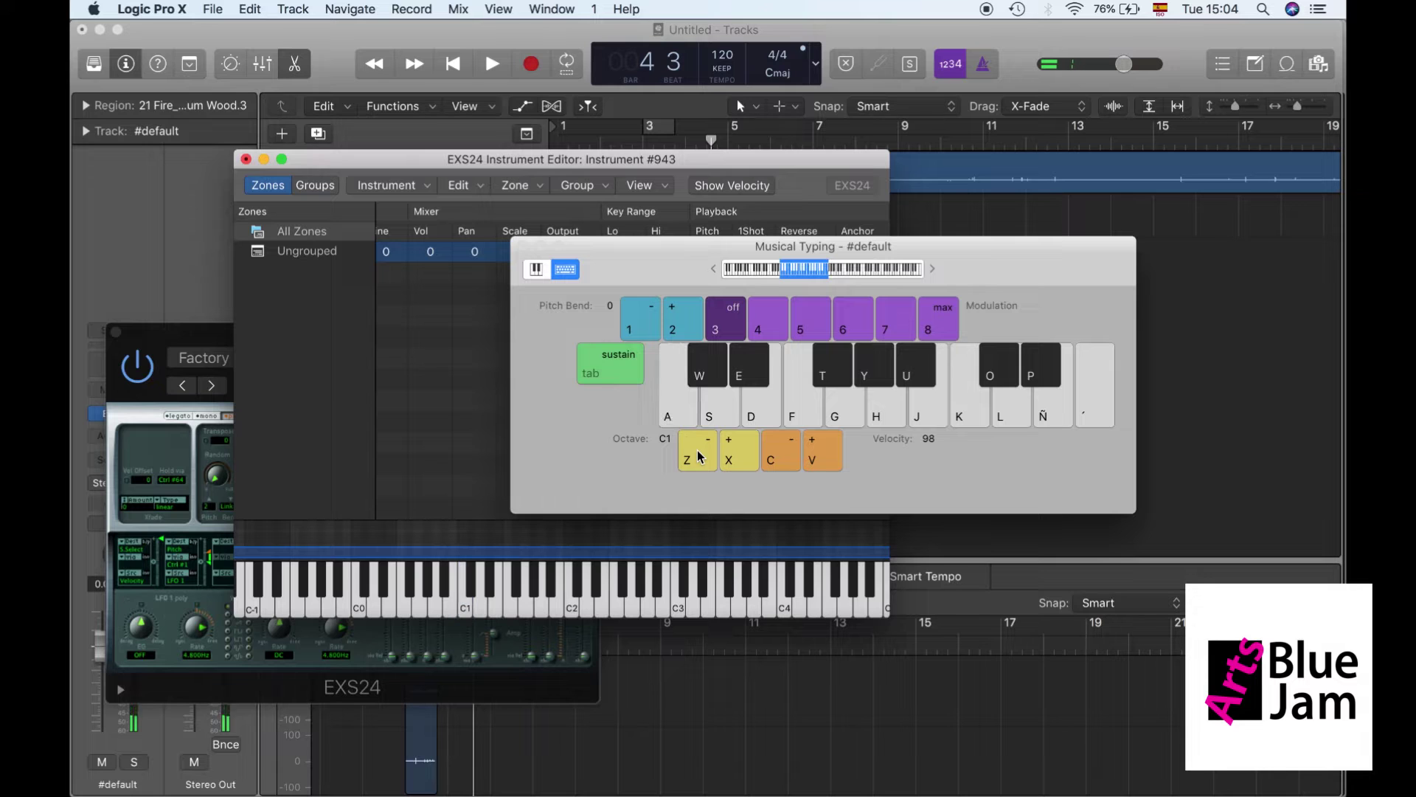
# - Raise the Musical Typing octave to C3, play a range of higher notes and turn up the system volume
pyautogui.press('x')
pyautogui.press('x')
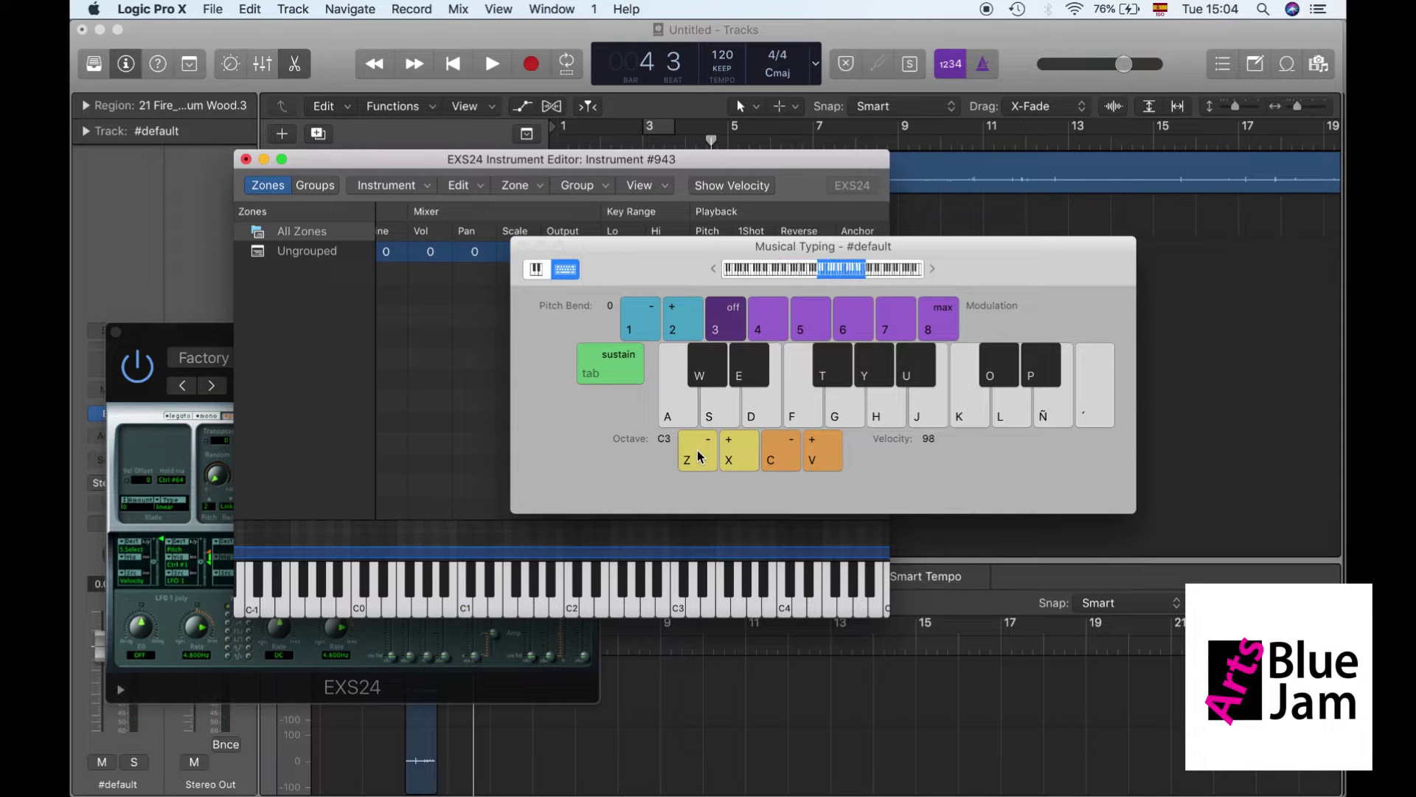
pyautogui.press('j')
pyautogui.press('j')
pyautogui.press('h')
pyautogui.press('s')
pyautogui.press('j')
pyautogui.press('k')
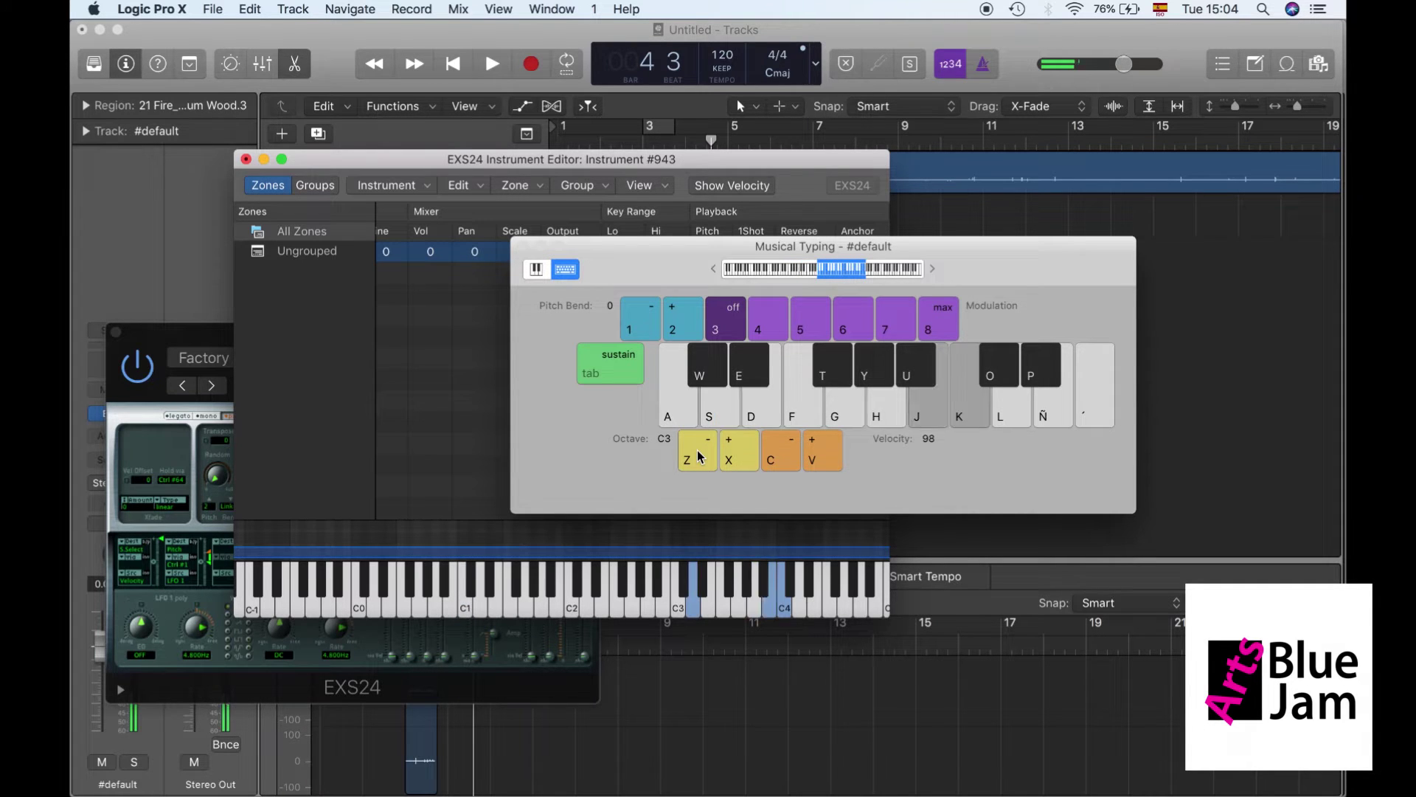
pyautogui.press('k')
pyautogui.press('h')
pyautogui.press('j')
pyautogui.press('j')
pyautogui.press('k')
pyautogui.press('s')
pyautogui.press('d')
pyautogui.press('f')
pyautogui.press('s')
pyautogui.press('h')
pyautogui.press('j')
pyautogui.press('k')
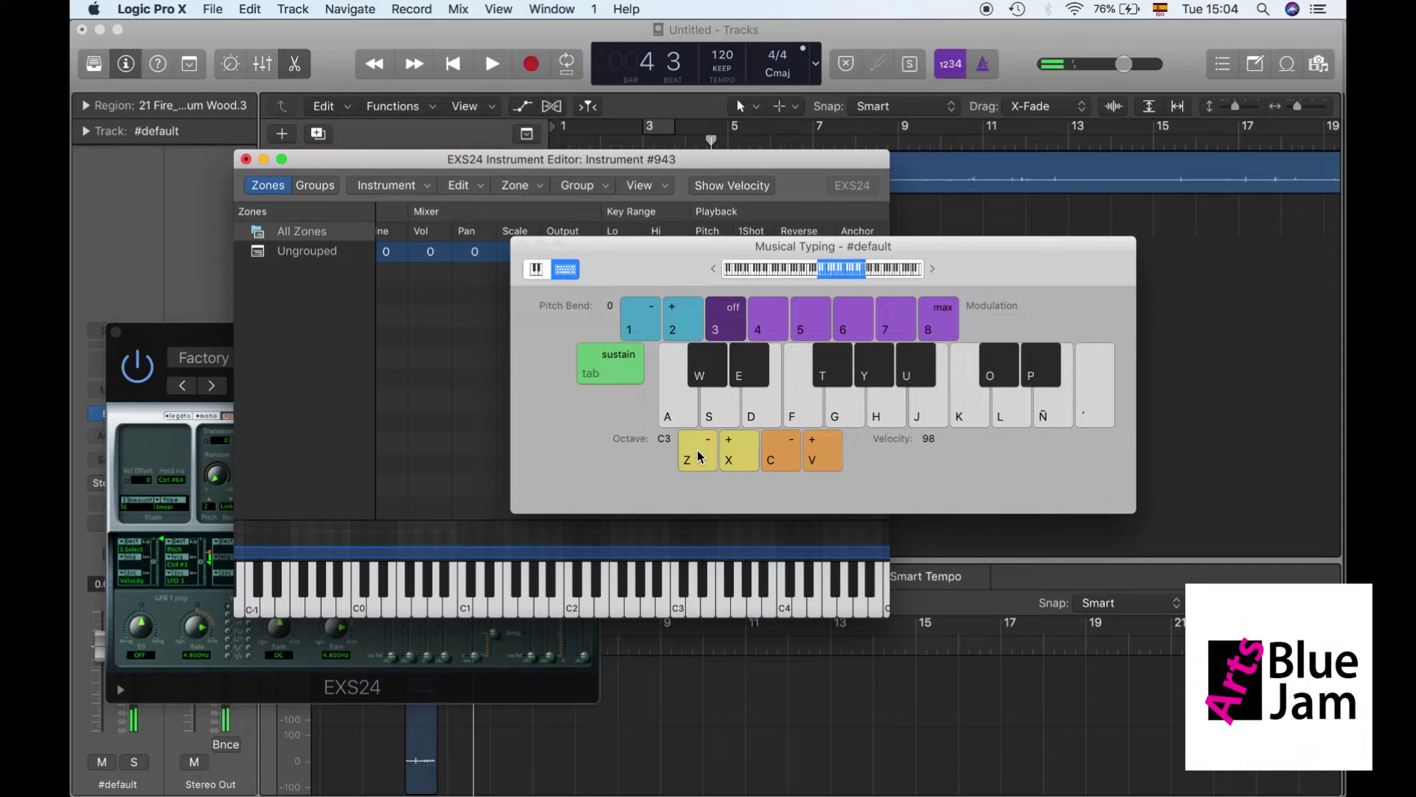
pyautogui.press('XF86AudioRaiseVolume')
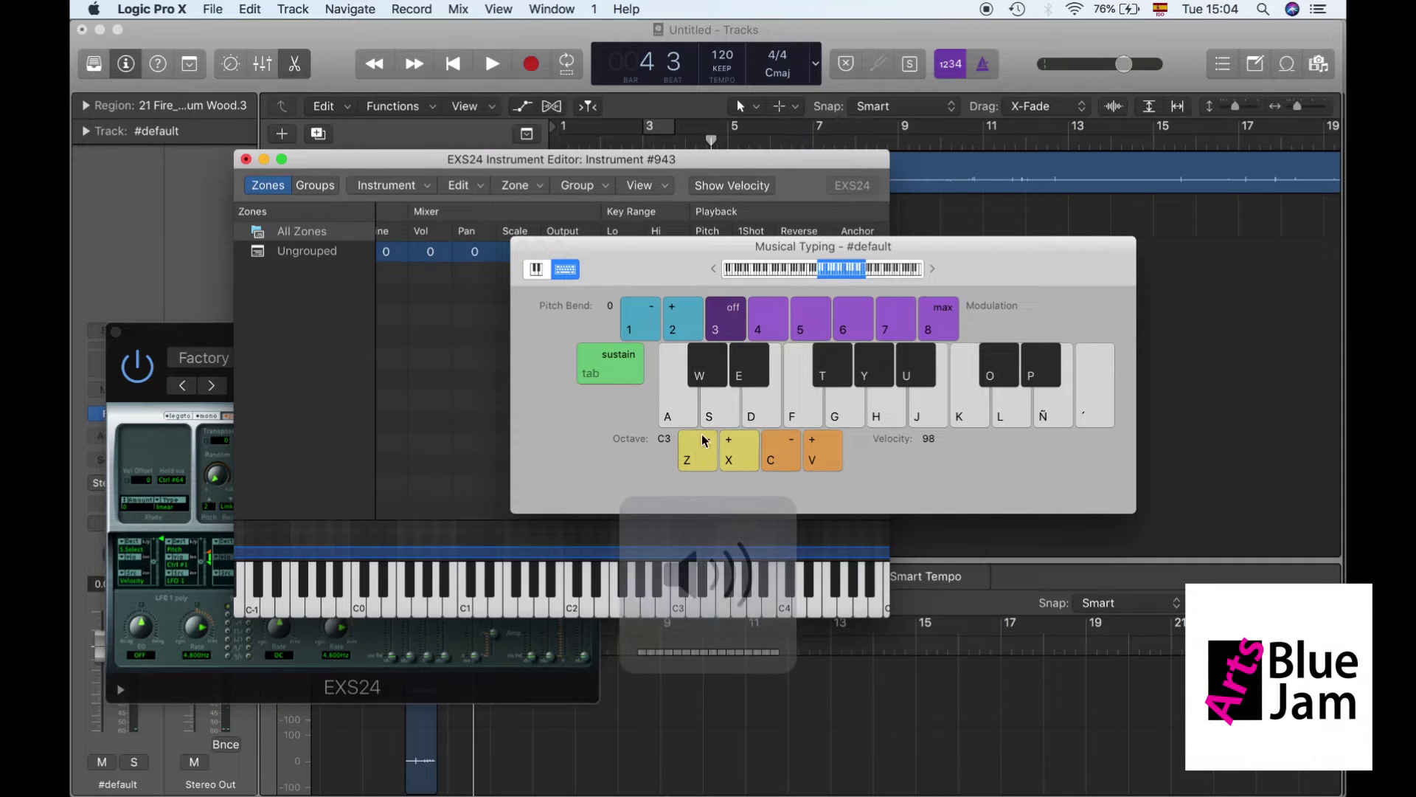
# - Close the Musical Typing keyboard, the instrument editor and the EXS24 plug-in window
pyautogui.click(522, 246)
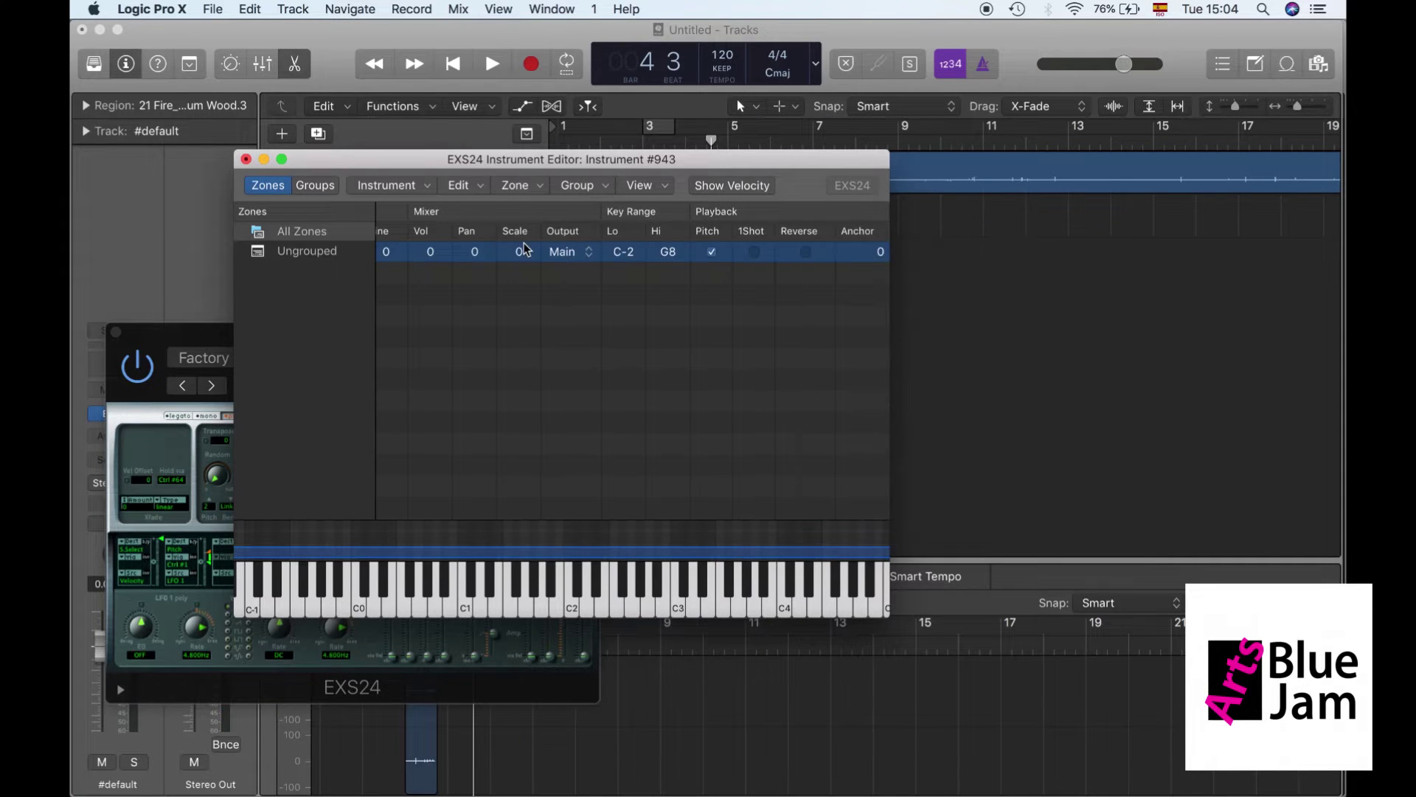
pyautogui.click(246, 160)
pyautogui.click(504, 257)
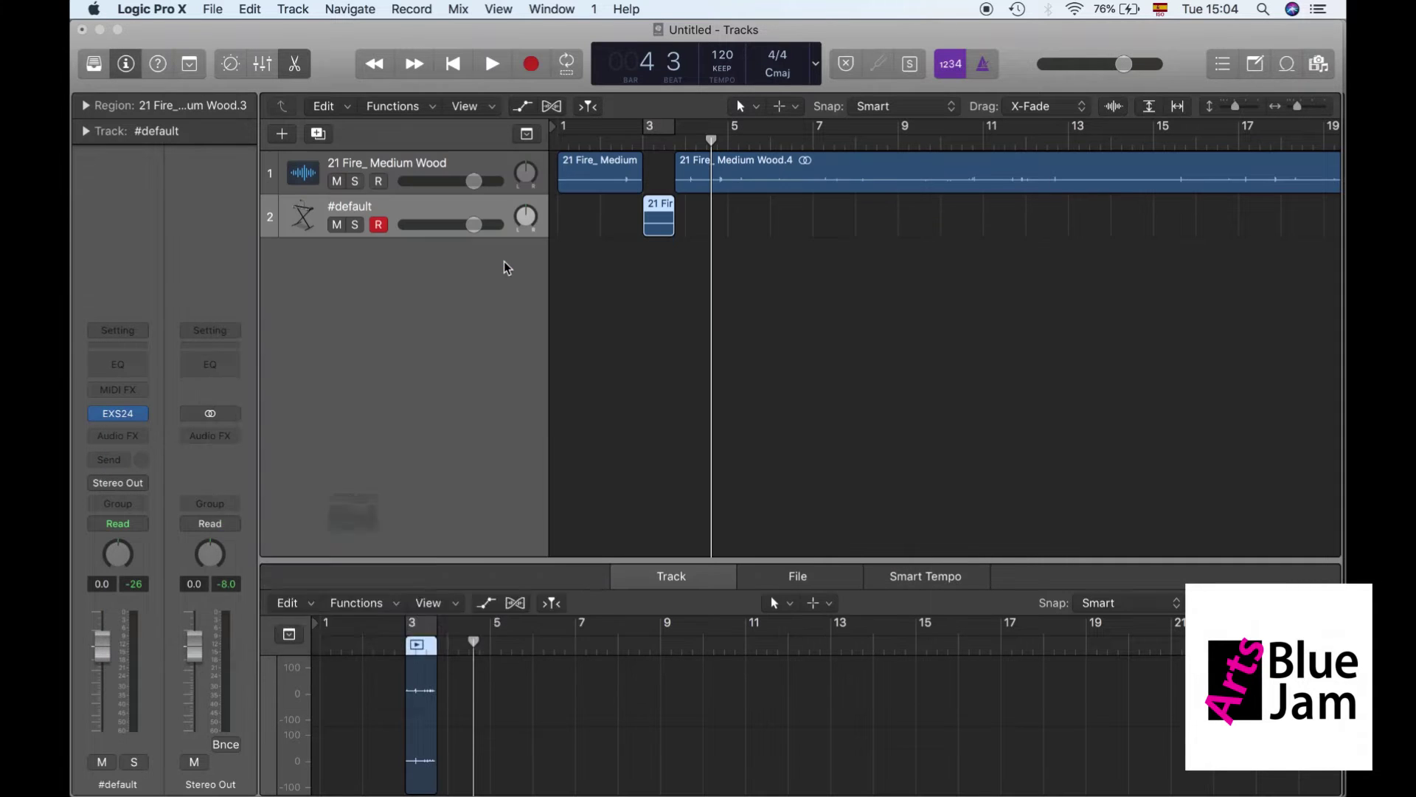
pyautogui.moveTo(418, 359); pyautogui.dragTo(490, 203)
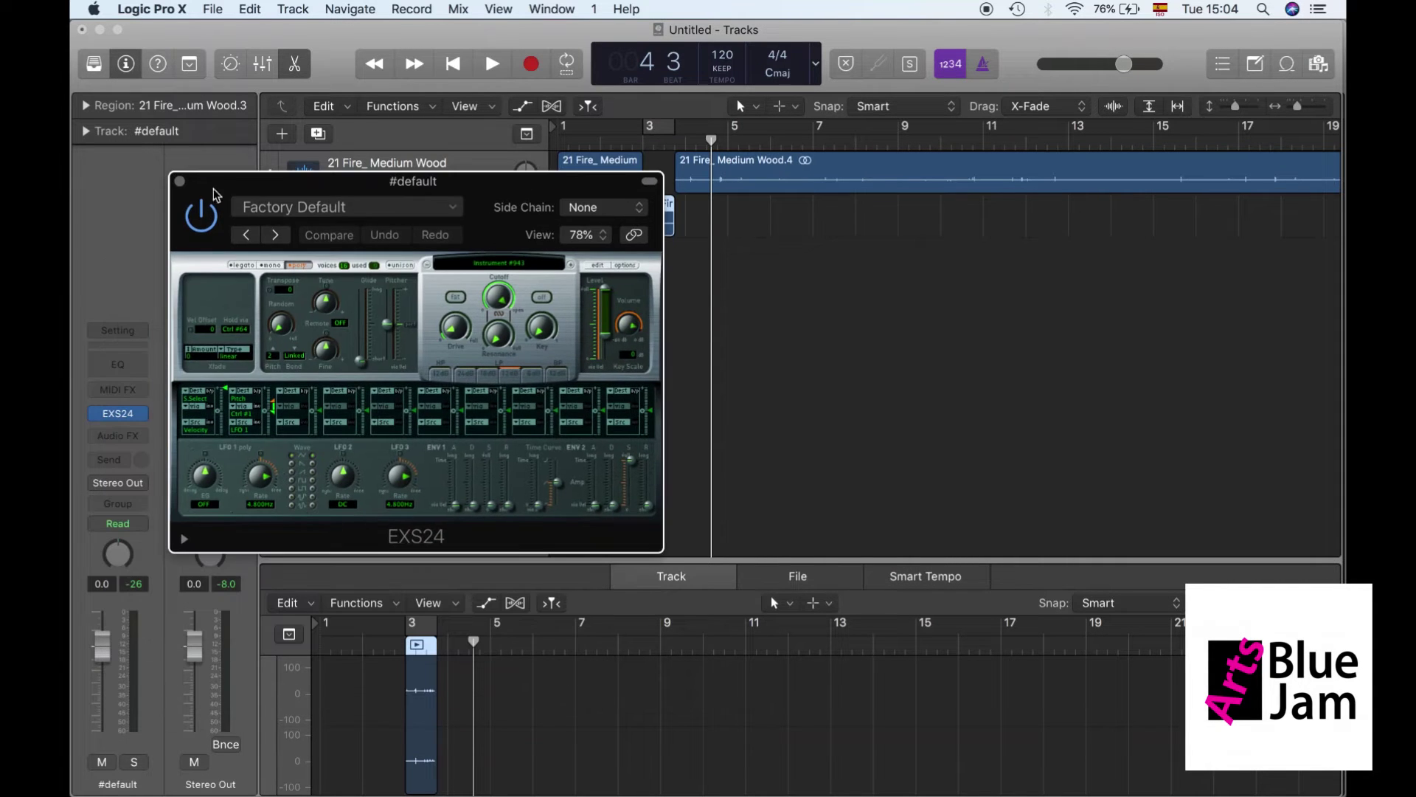
pyautogui.click(183, 182)
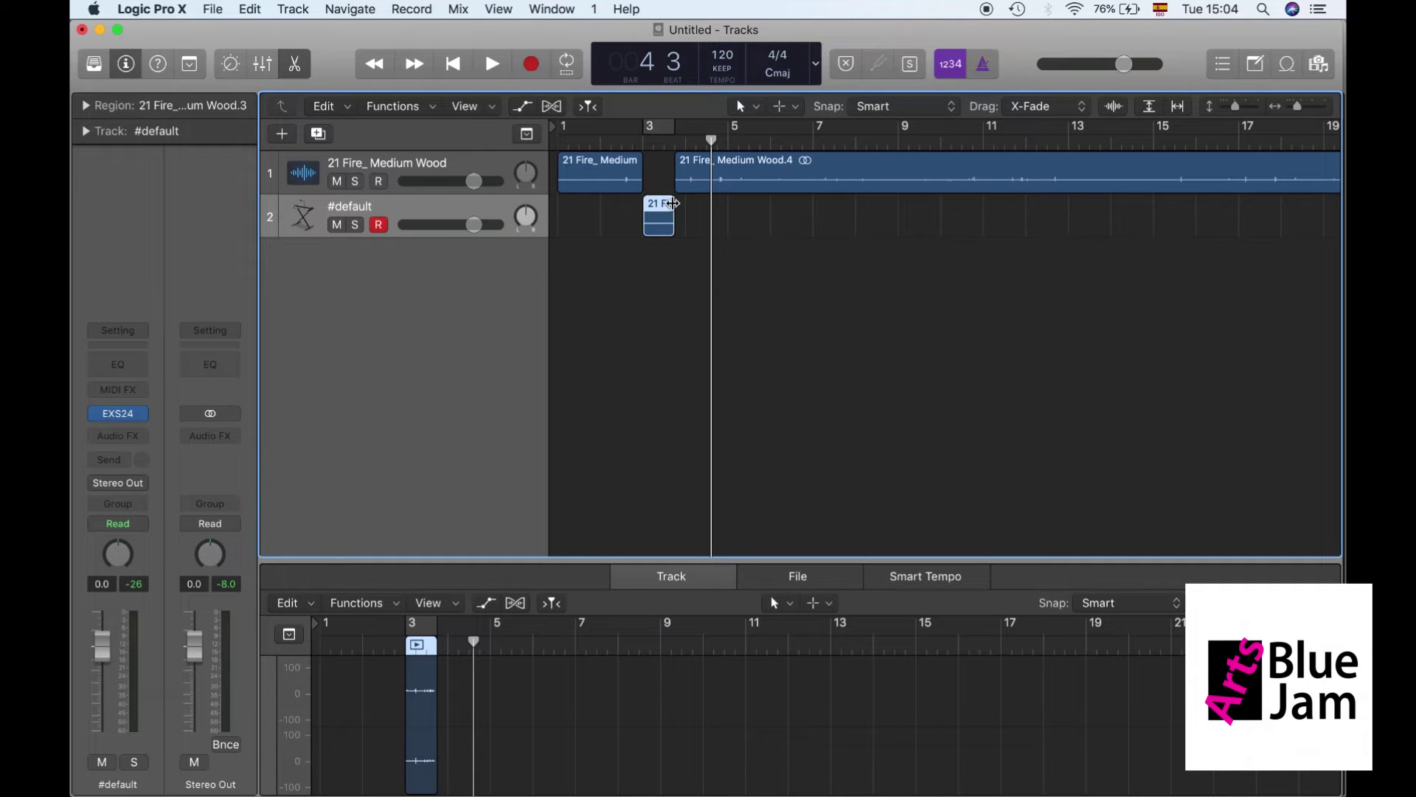
pyautogui.click(384, 166)
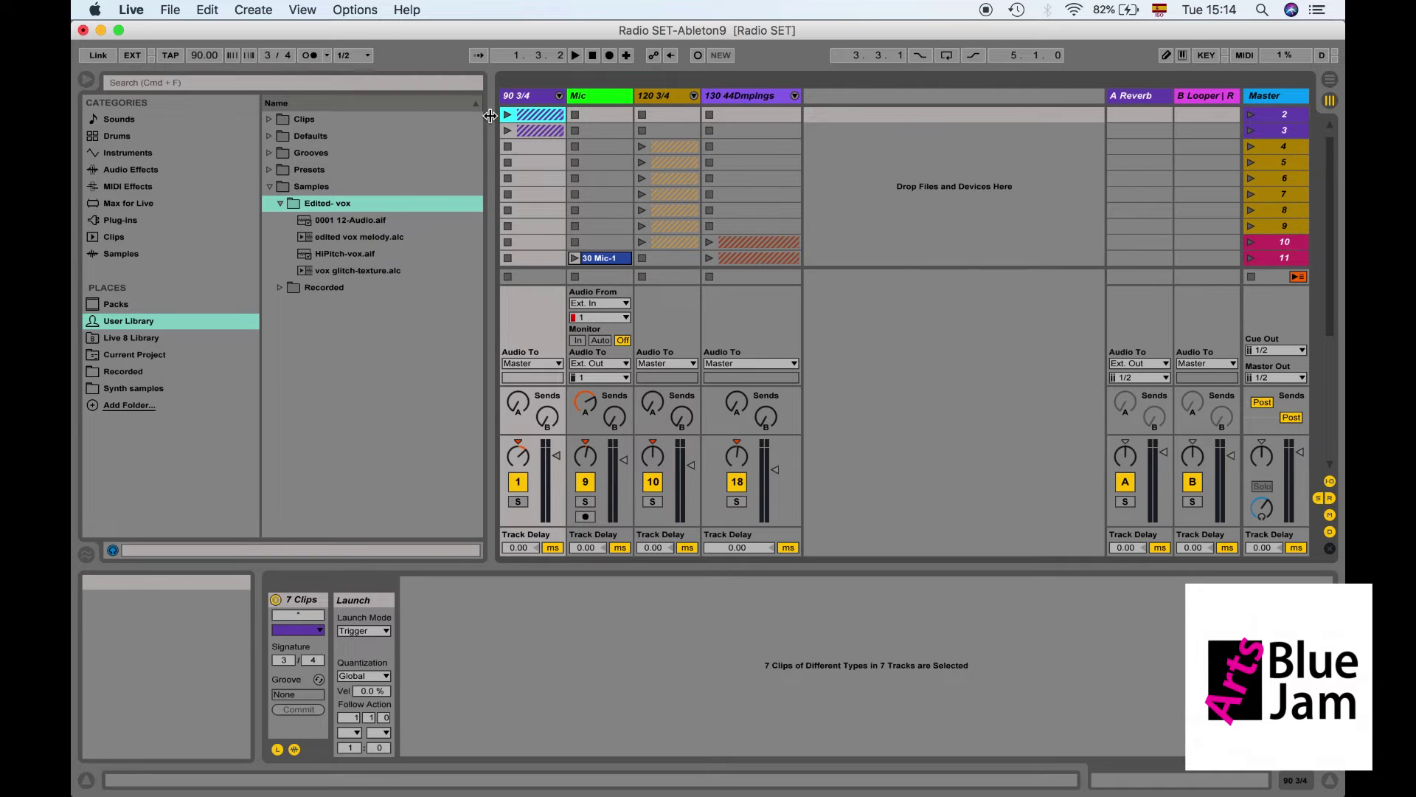
# - In the Ableton Live set, narrow the browser and unfold the 90 3/4 group to show its tracks from scene 1
pyautogui.moveTo(489, 122); pyautogui.dragTo(192, 122)
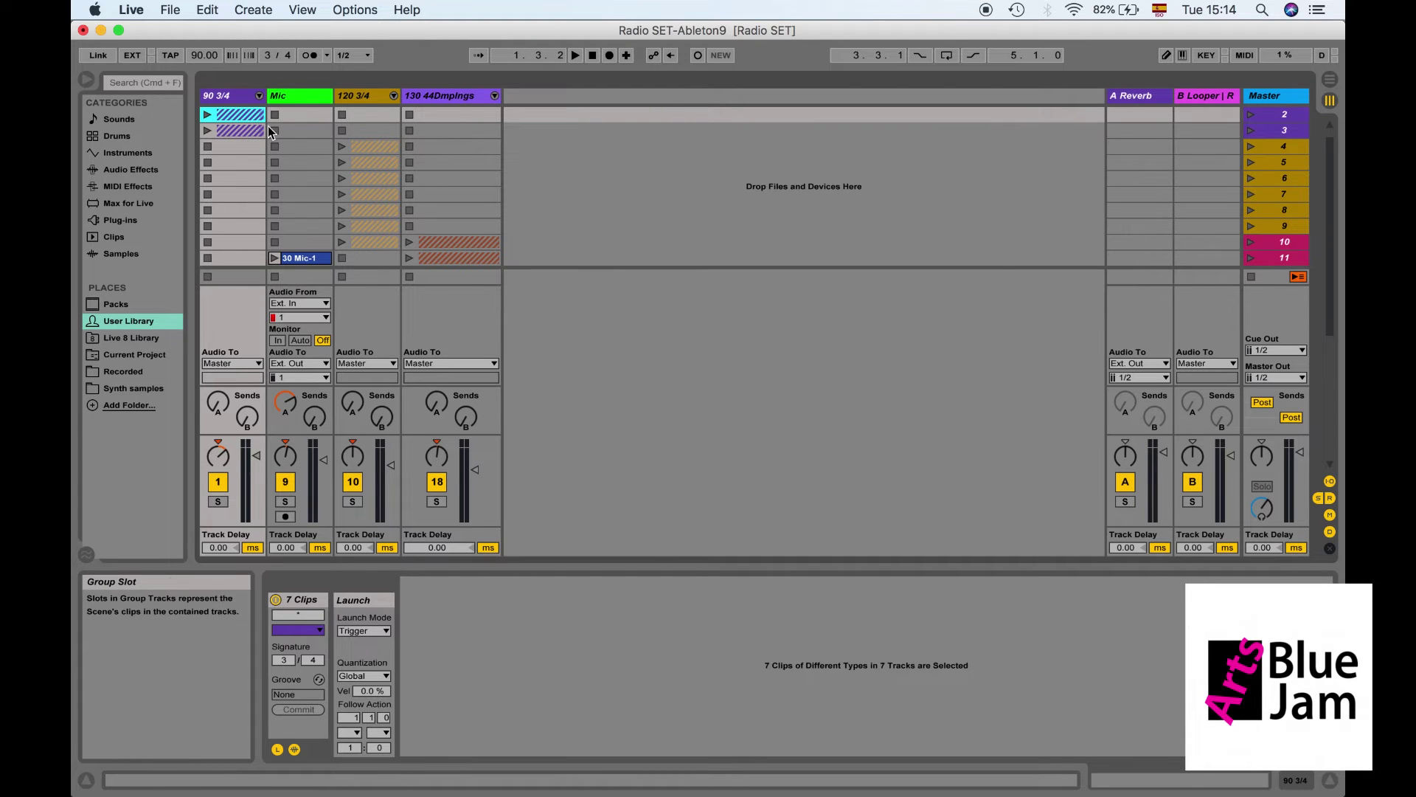
pyautogui.click(208, 101)
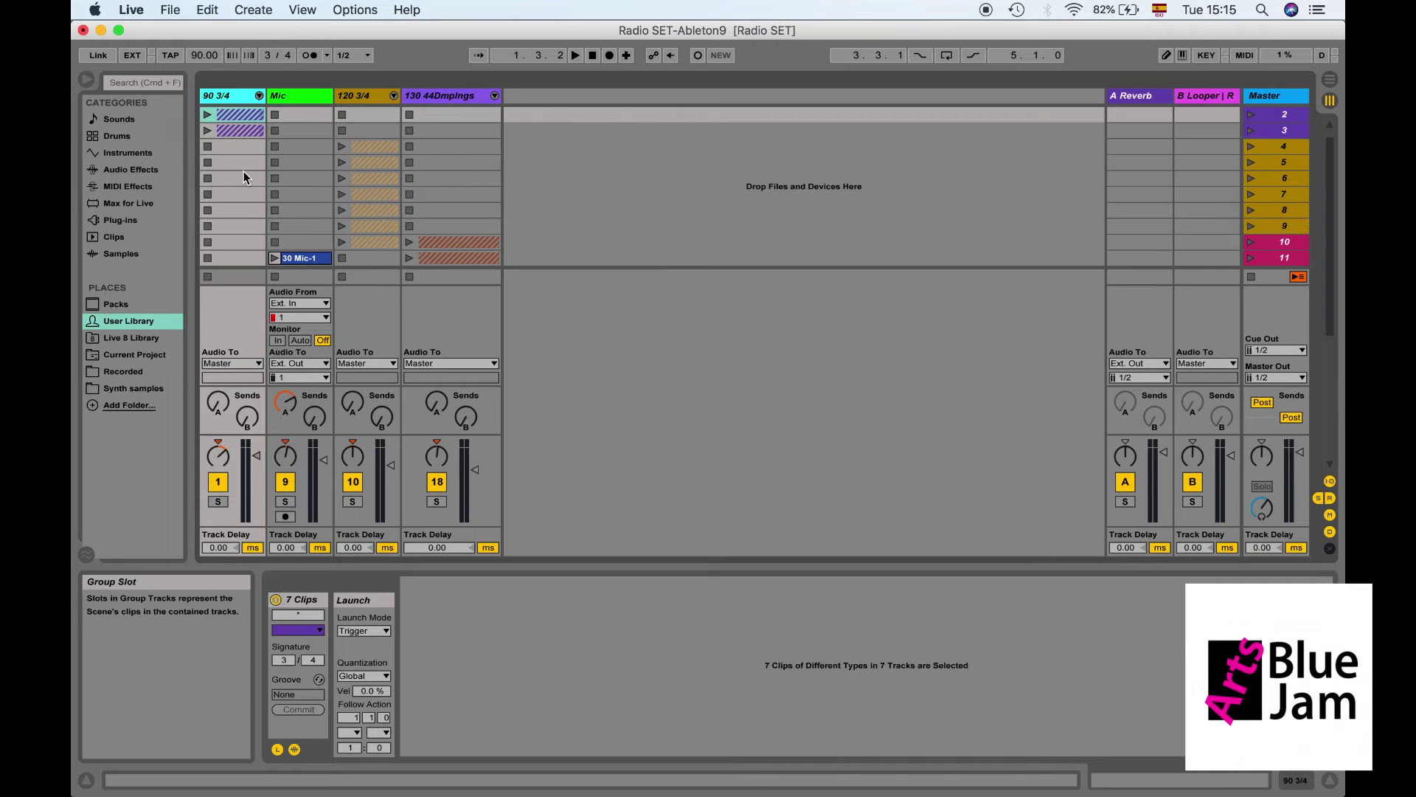
pyautogui.click(259, 96)
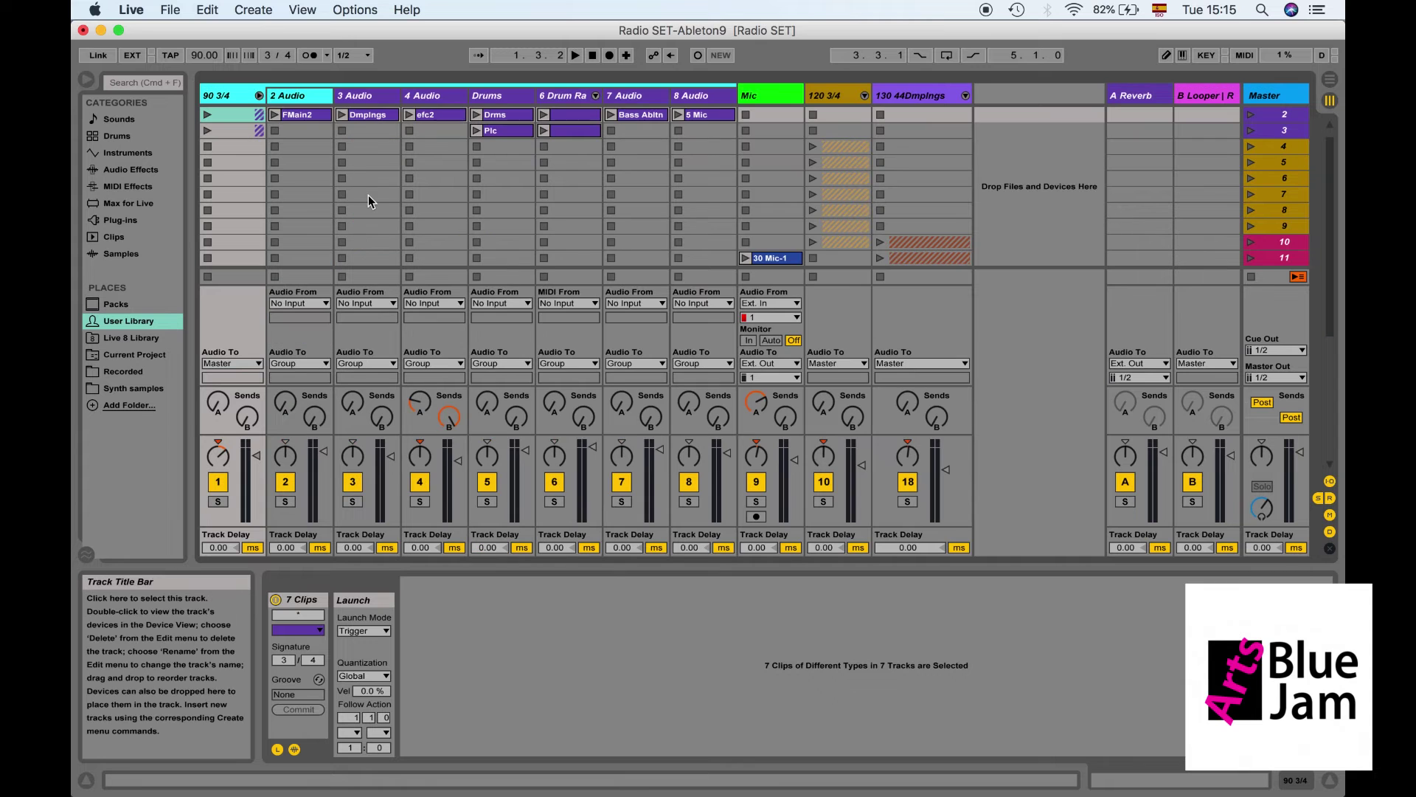
pyautogui.scroll(1, 369, 195)
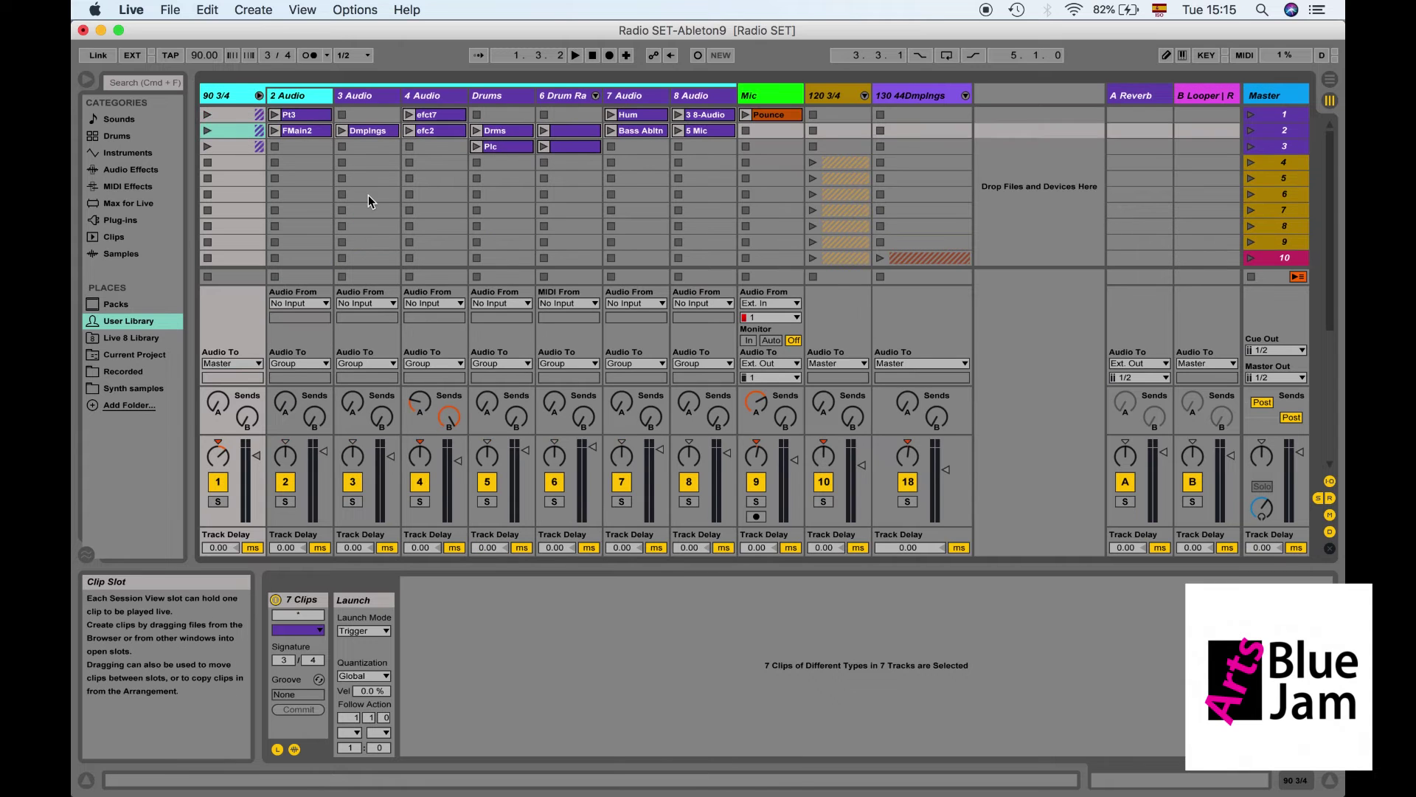
# - Launch the Plc clip on the Drums track to hear it, and stop the track's playback
pyautogui.click(475, 147)
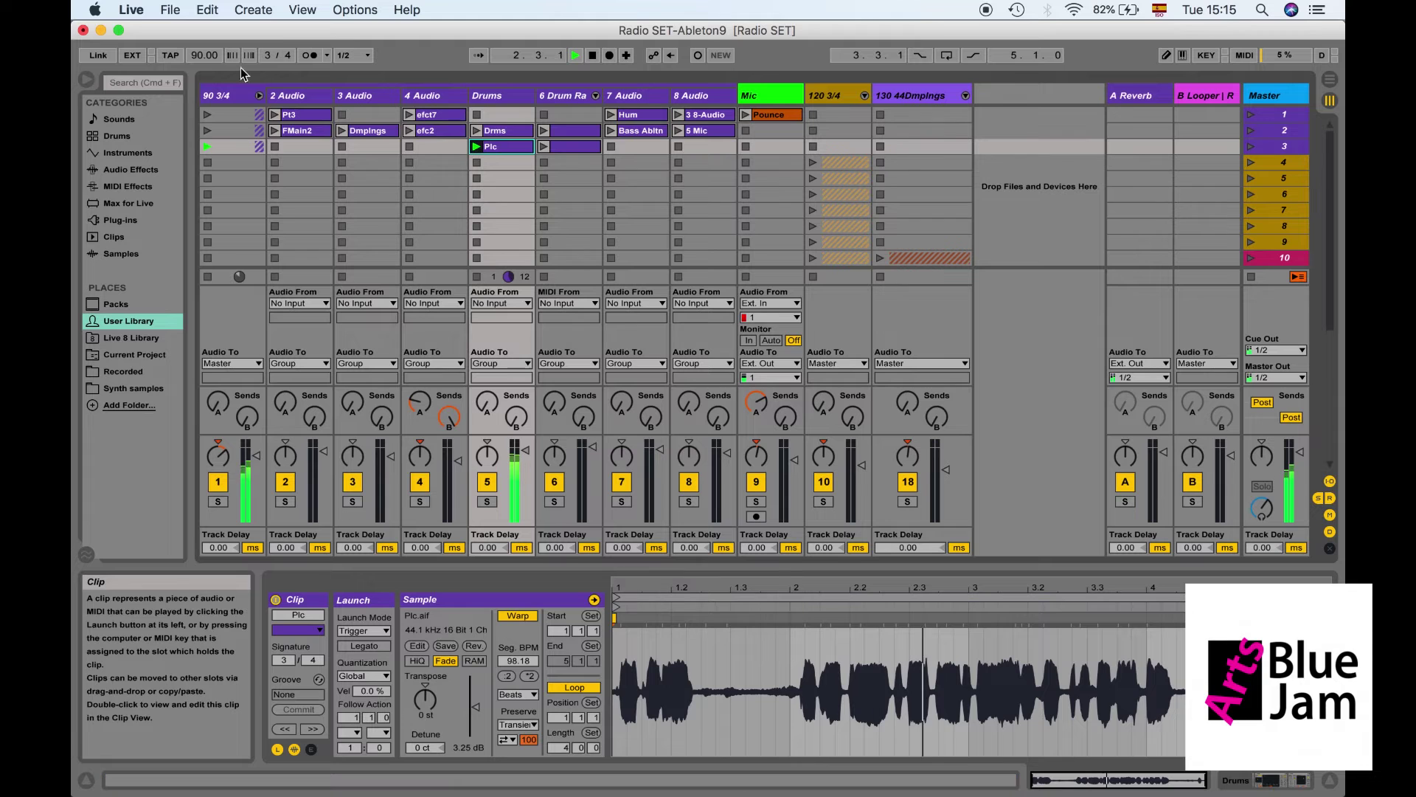
pyautogui.click(478, 277)
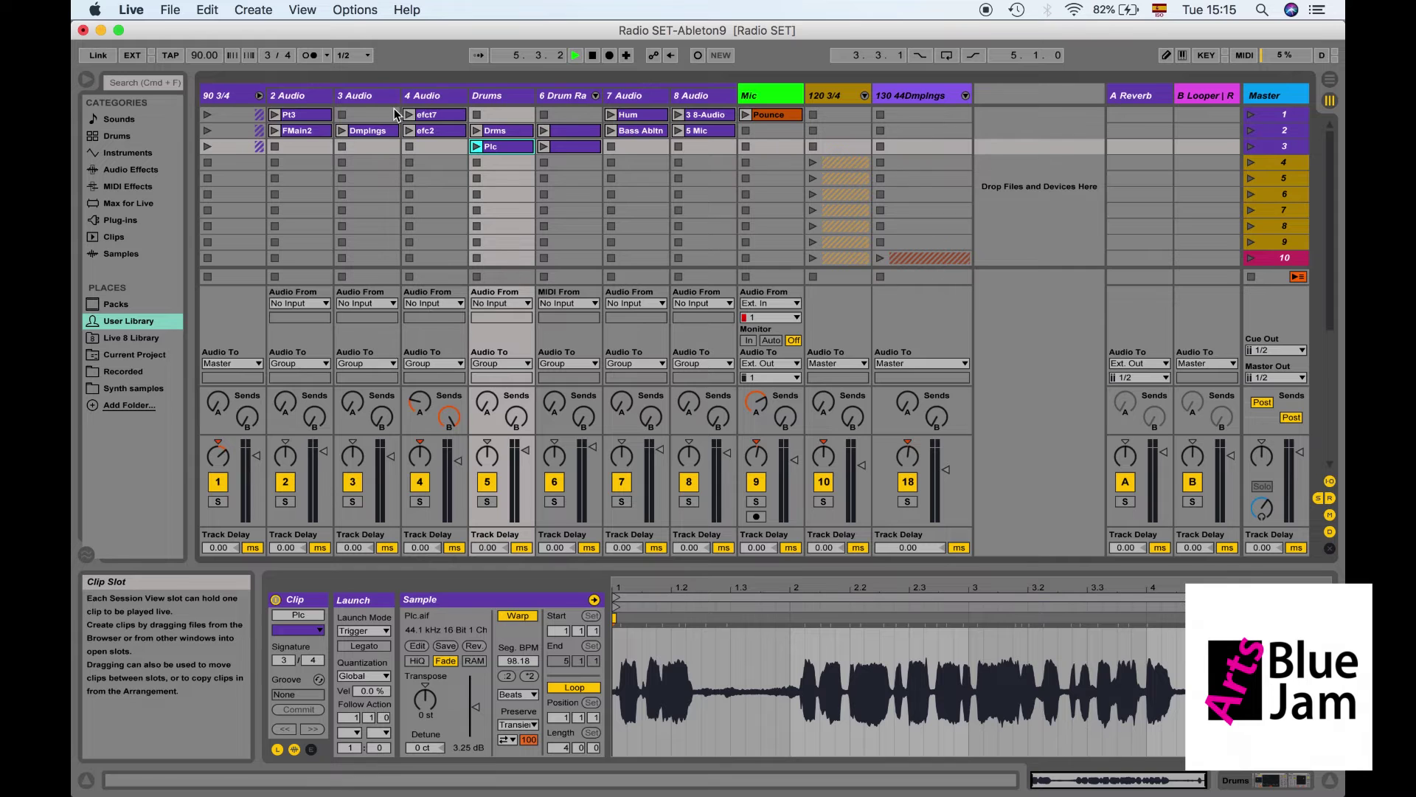
# - Fold and unfold the 90 3/4 group twice, leaving its tracks shown
pyautogui.click(259, 95)
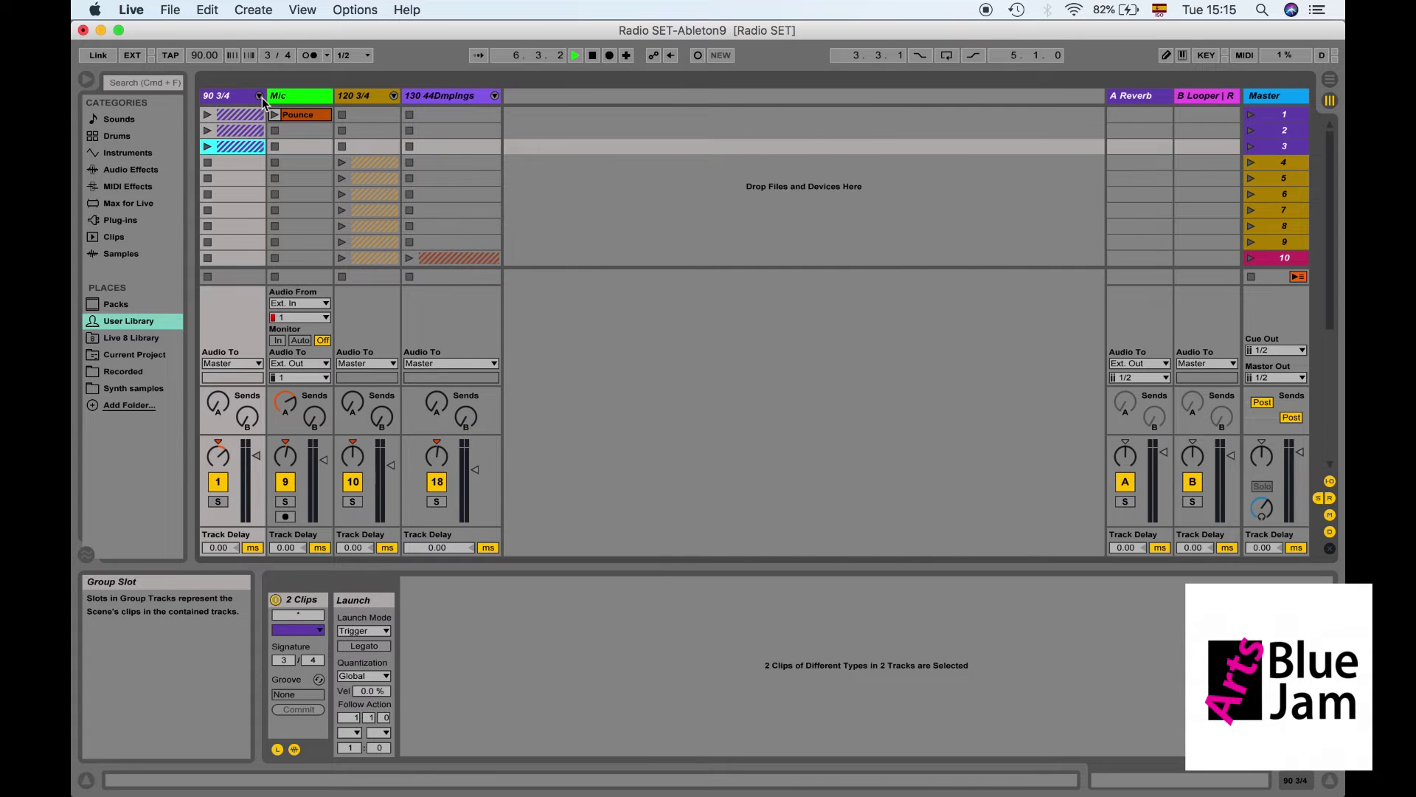
pyautogui.click(259, 96)
pyautogui.click(259, 96)
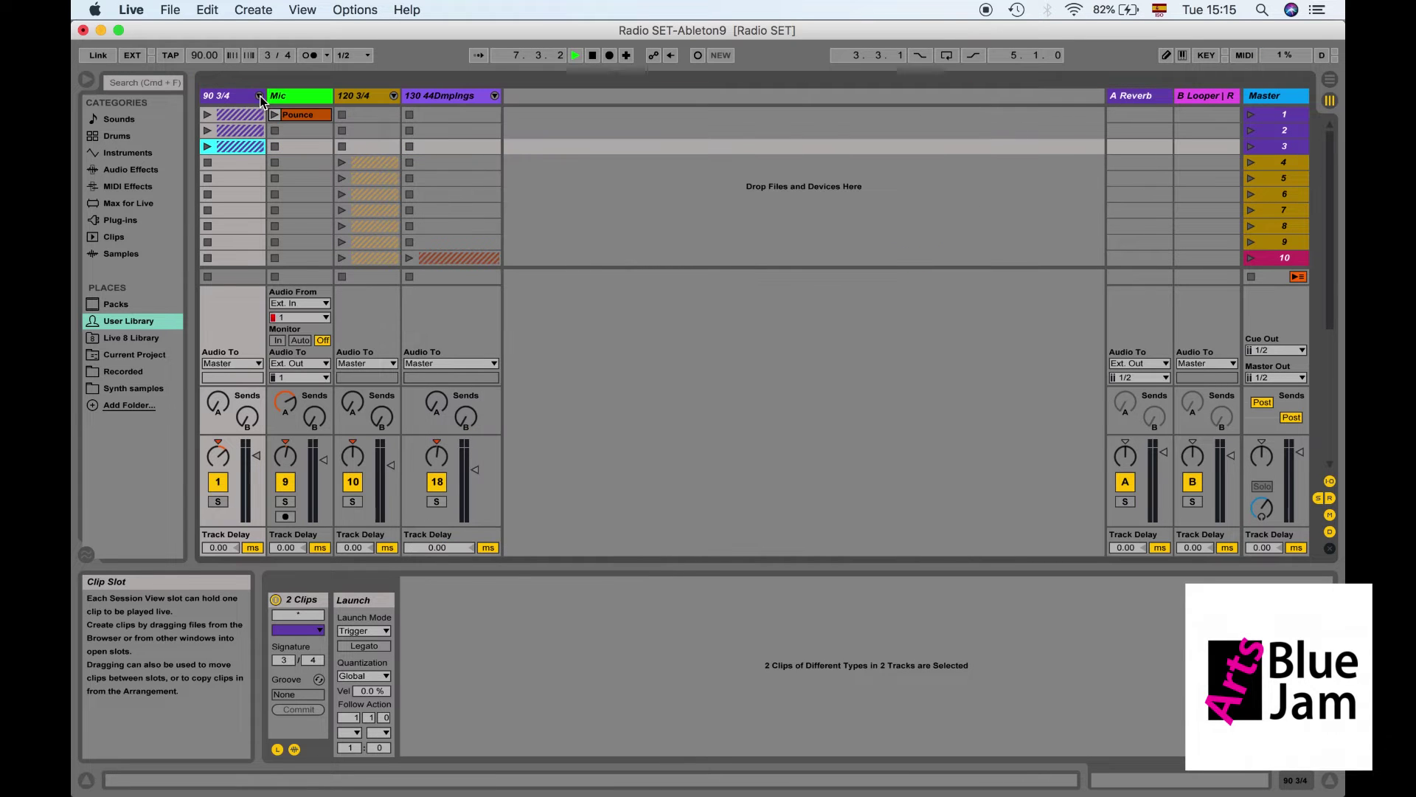
pyautogui.click(259, 96)
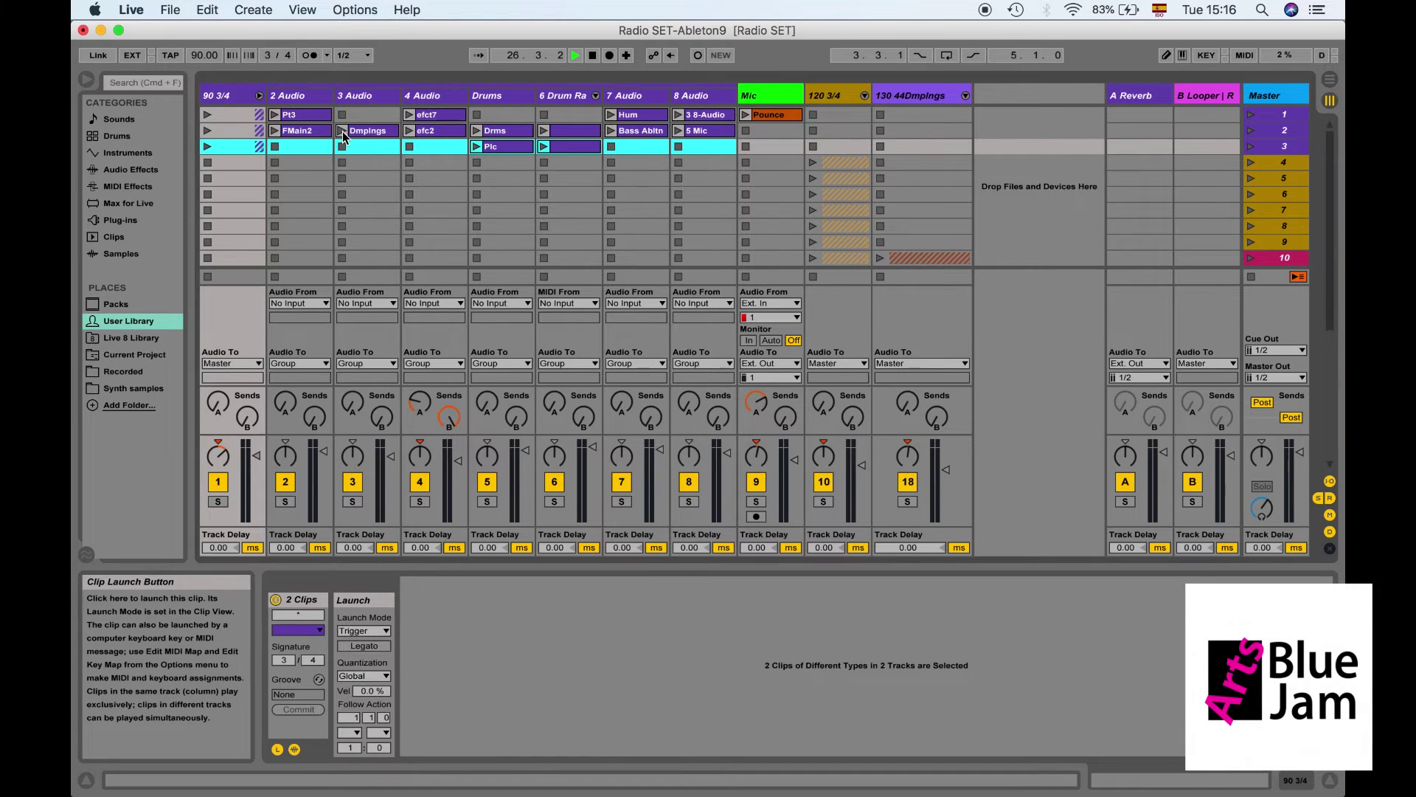
# - Launch the Dmplngs clip on the 3 Audio track and lower that track's volume slightly
pyautogui.click(342, 130)
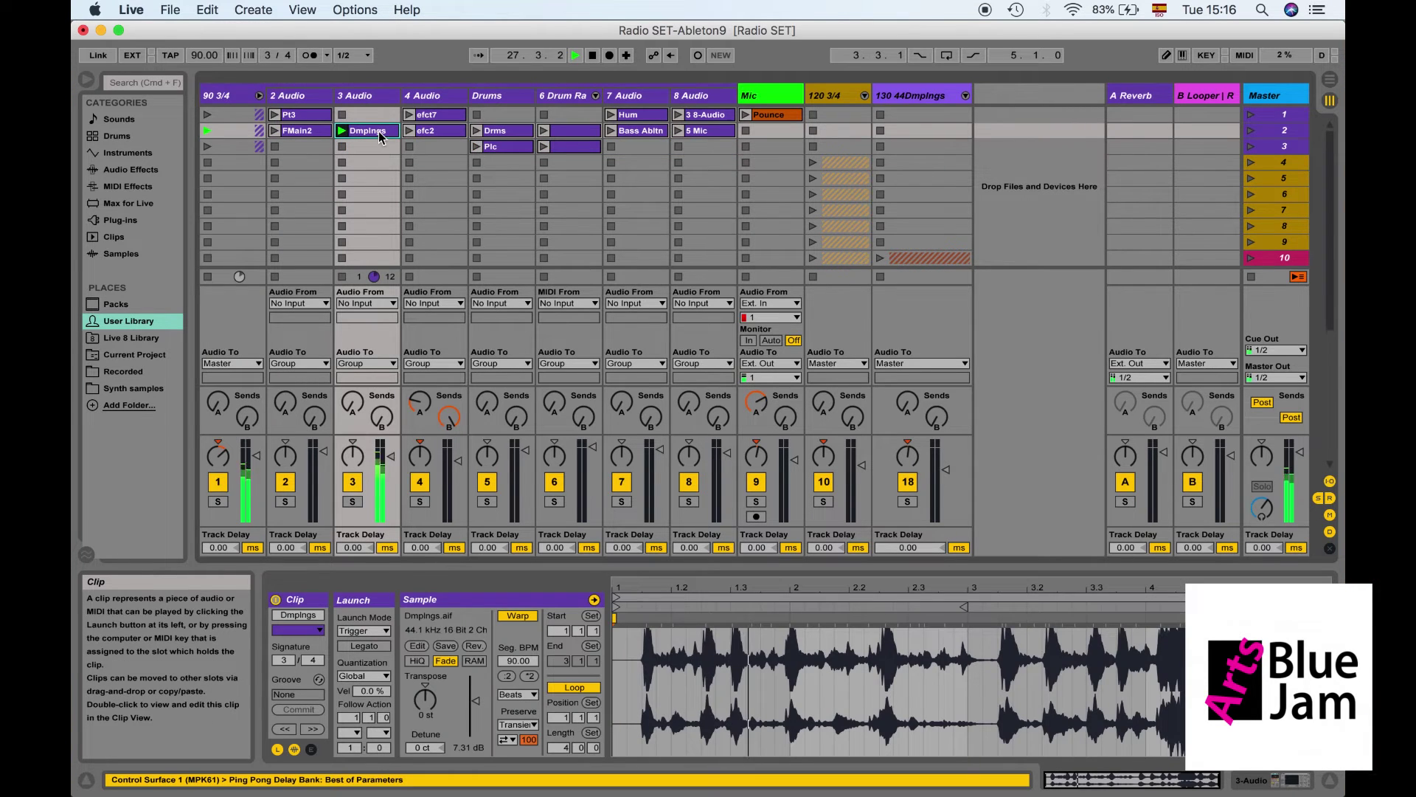
pyautogui.click(380, 461)
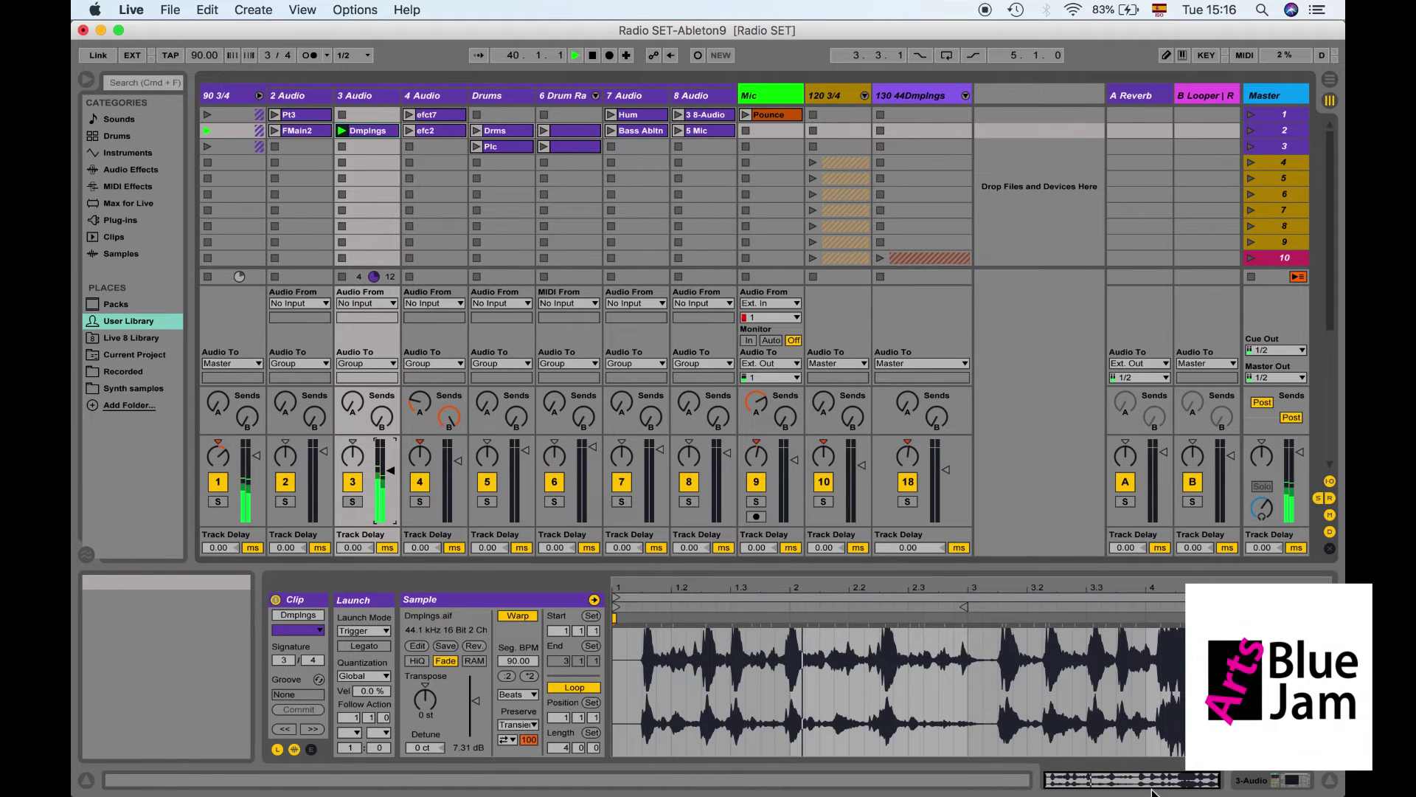
# - Show the 3 Audio track's devices and raise the Ping Pong Delay's Dry/Wet mix
pyautogui.click(1268, 785)
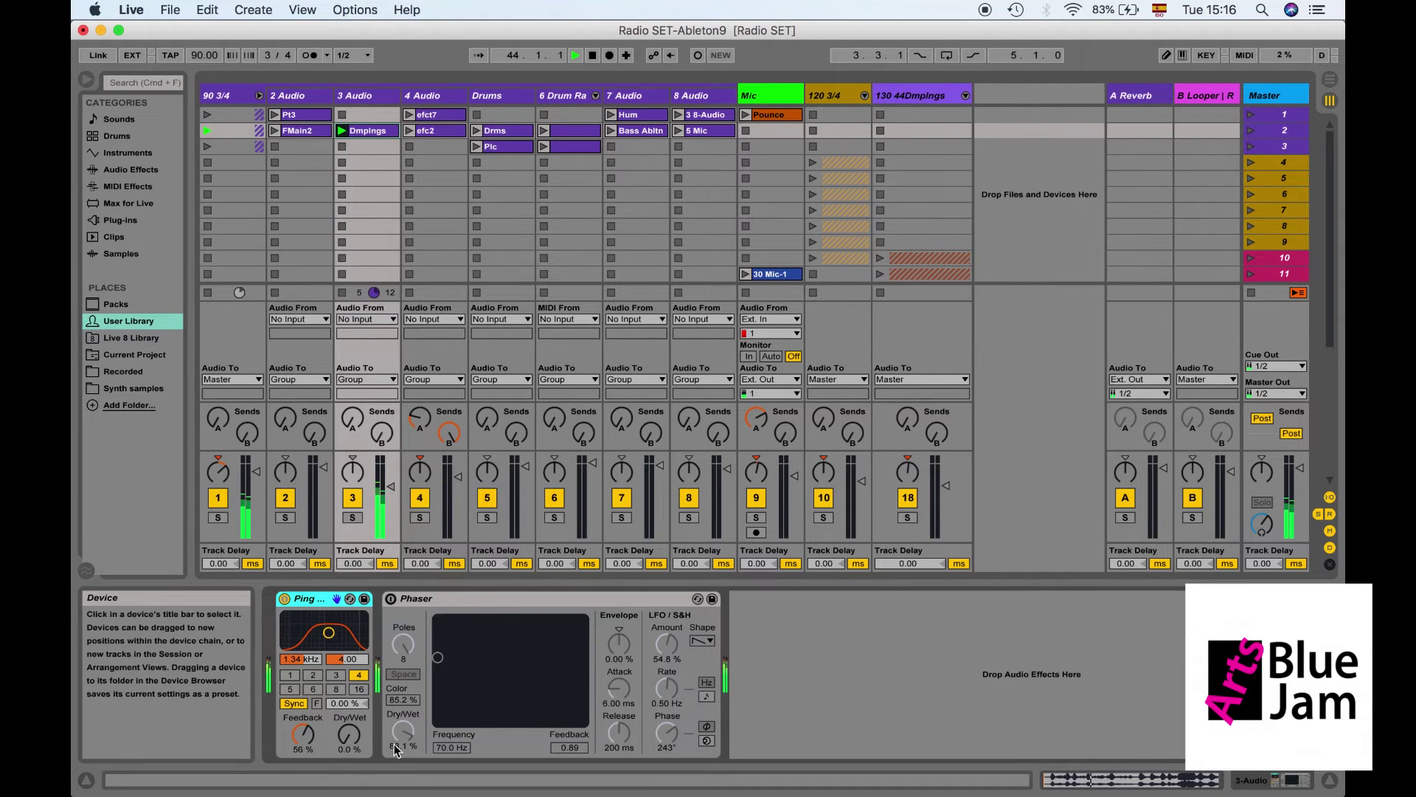
pyautogui.click(348, 738)
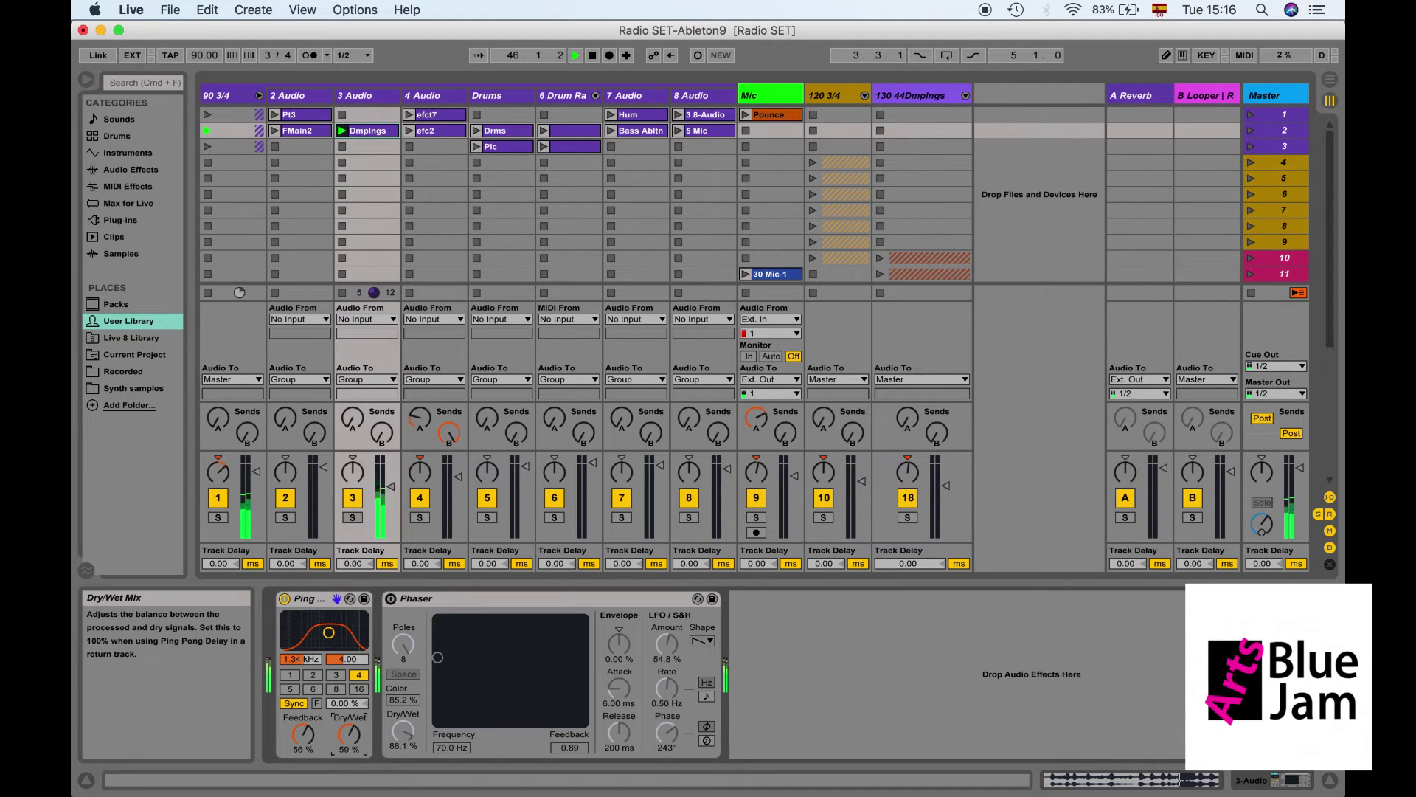
# - Bring the Ping Pong Delay's Dry/Wet mix on the 3 Audio track down to 0%
pyautogui.moveTo(348, 738); pyautogui.dragTo(348, 735)
pyautogui.moveTo(349, 734); pyautogui.dragTo(349, 747)
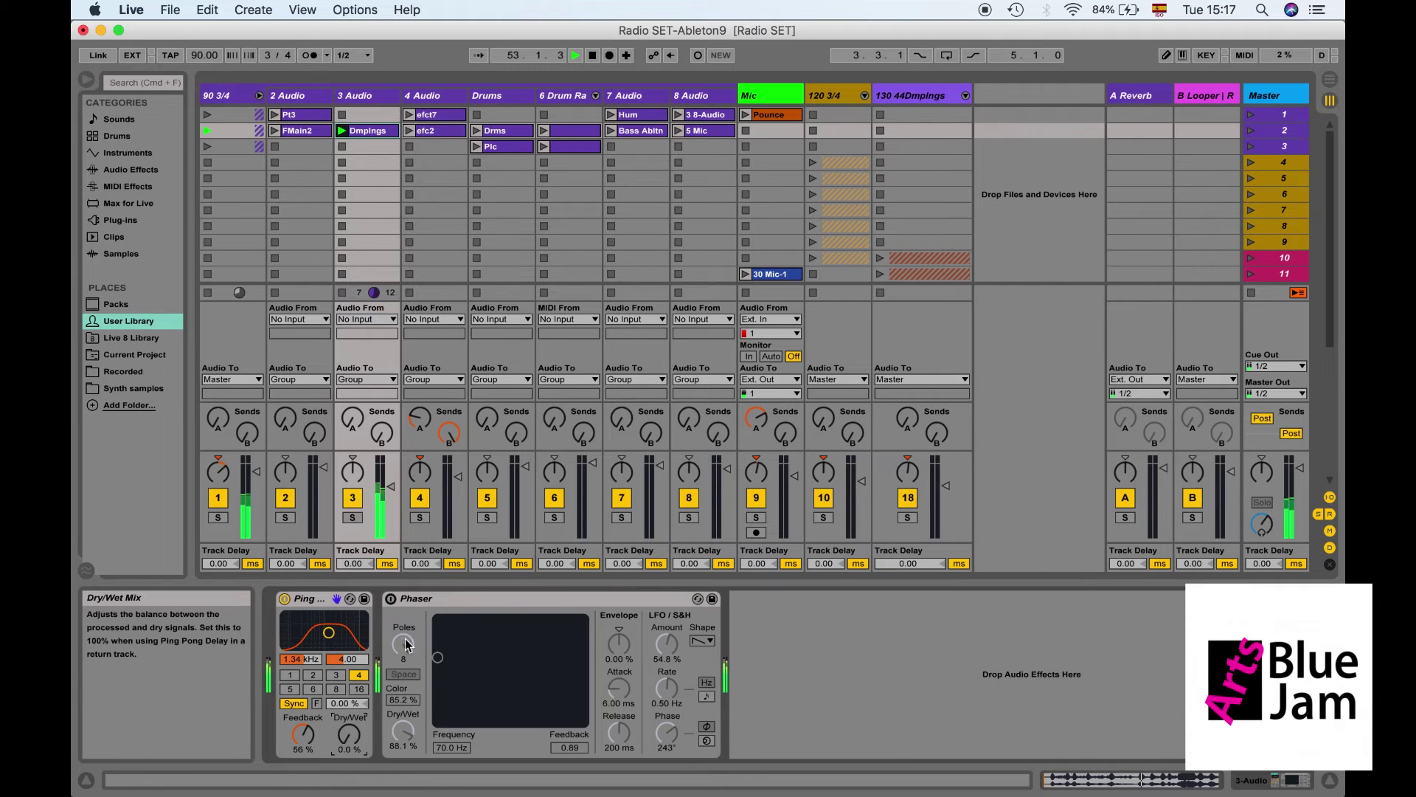
# - Try the 3 Audio track's Phaser at 1.16 kHz with 0.93 feedback, and switch off both the Phaser and the Ping Pong Delay
pyautogui.click(391, 598)
pyautogui.moveTo(437, 656); pyautogui.dragTo(511, 645)
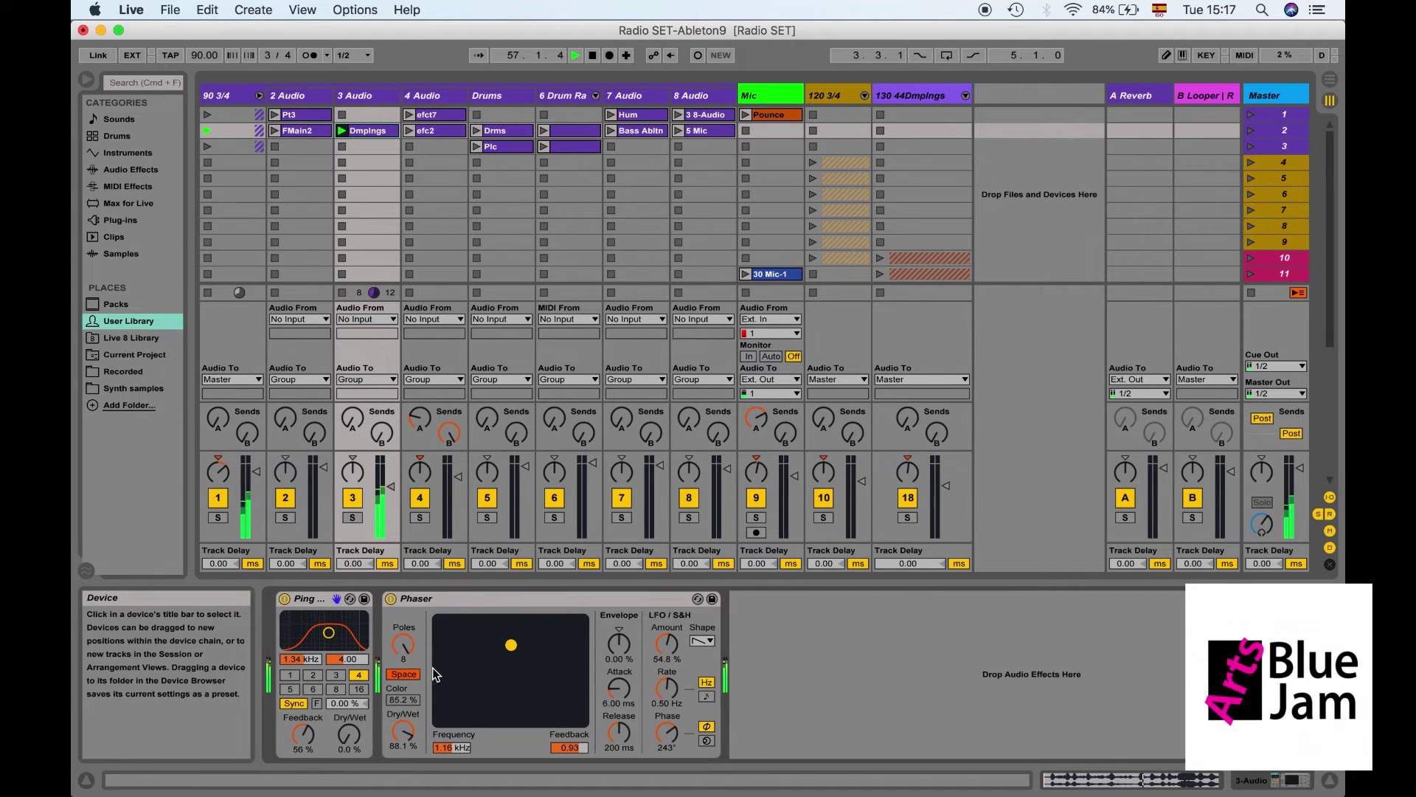
pyautogui.click(391, 598)
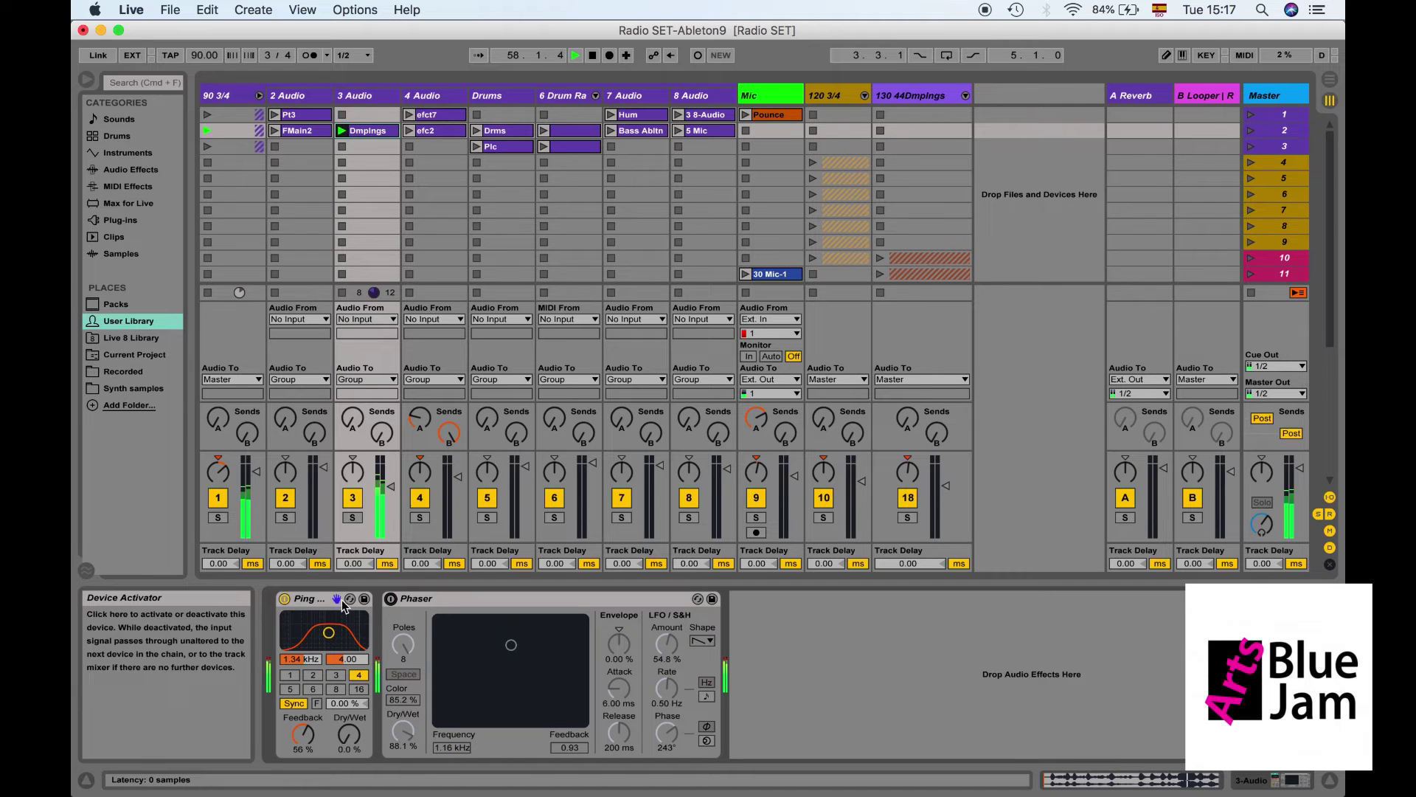
pyautogui.click(284, 598)
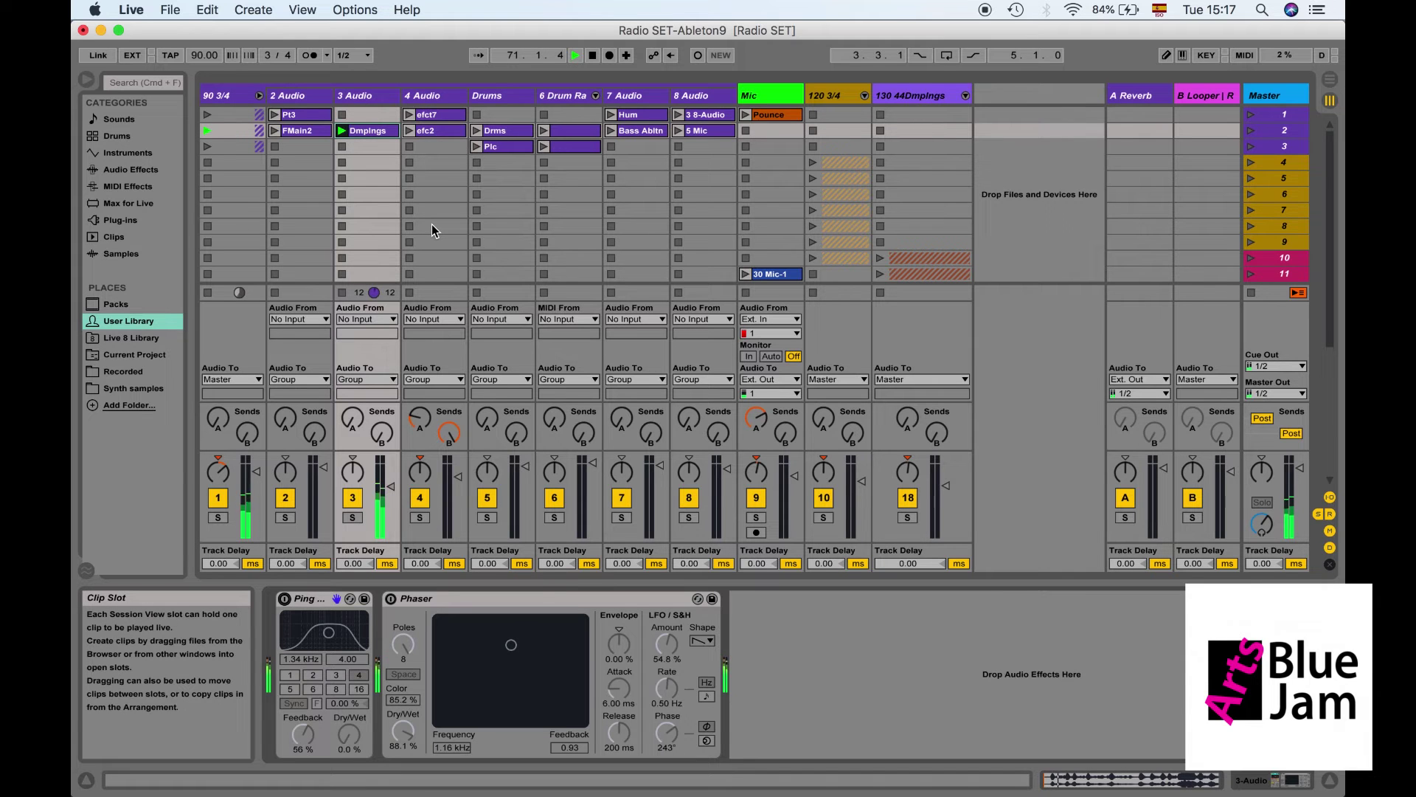
# - Play Plc on the Drums track while adjusting its volume, and launch FMain2 followed by Pt3 on the 2 Audio track
pyautogui.click(477, 148)
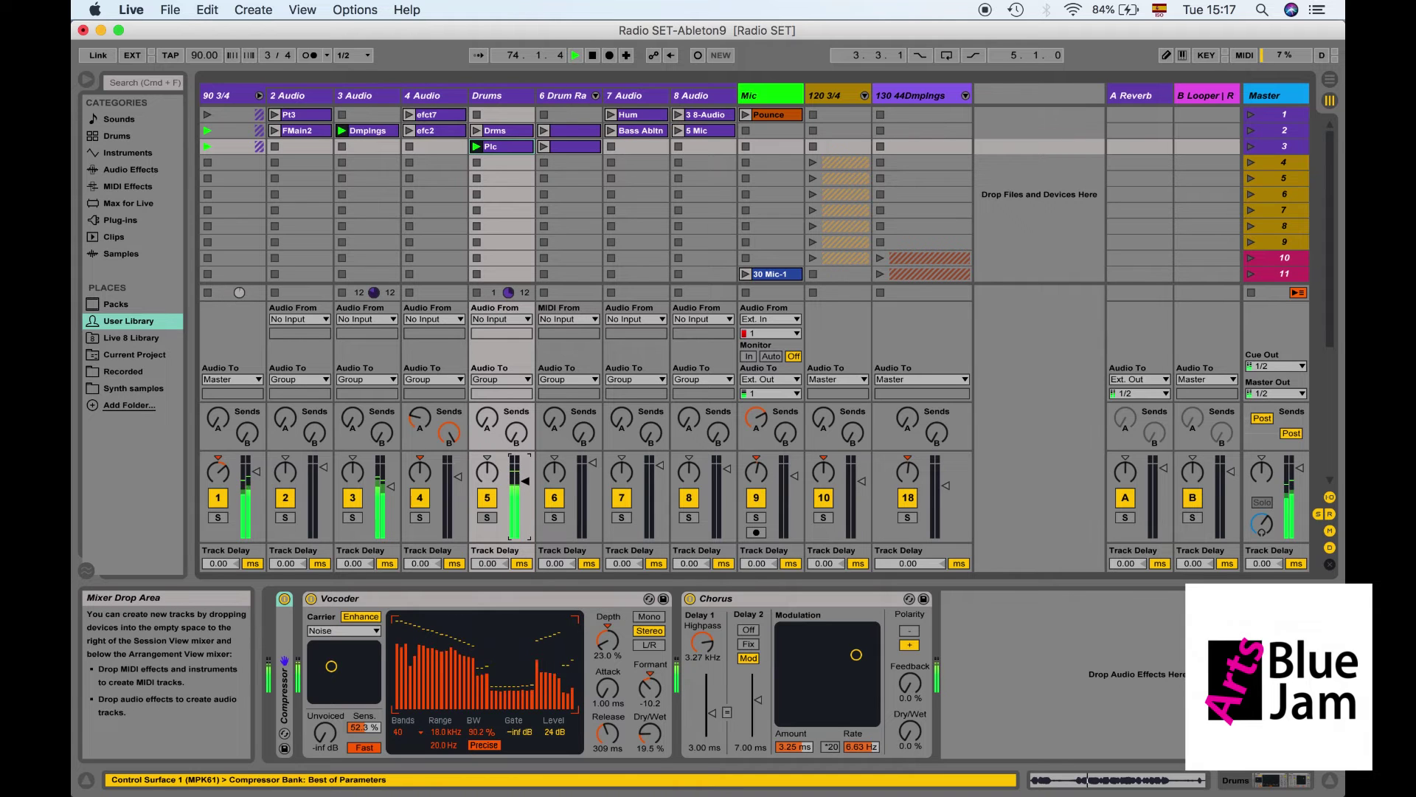
pyautogui.click(528, 484)
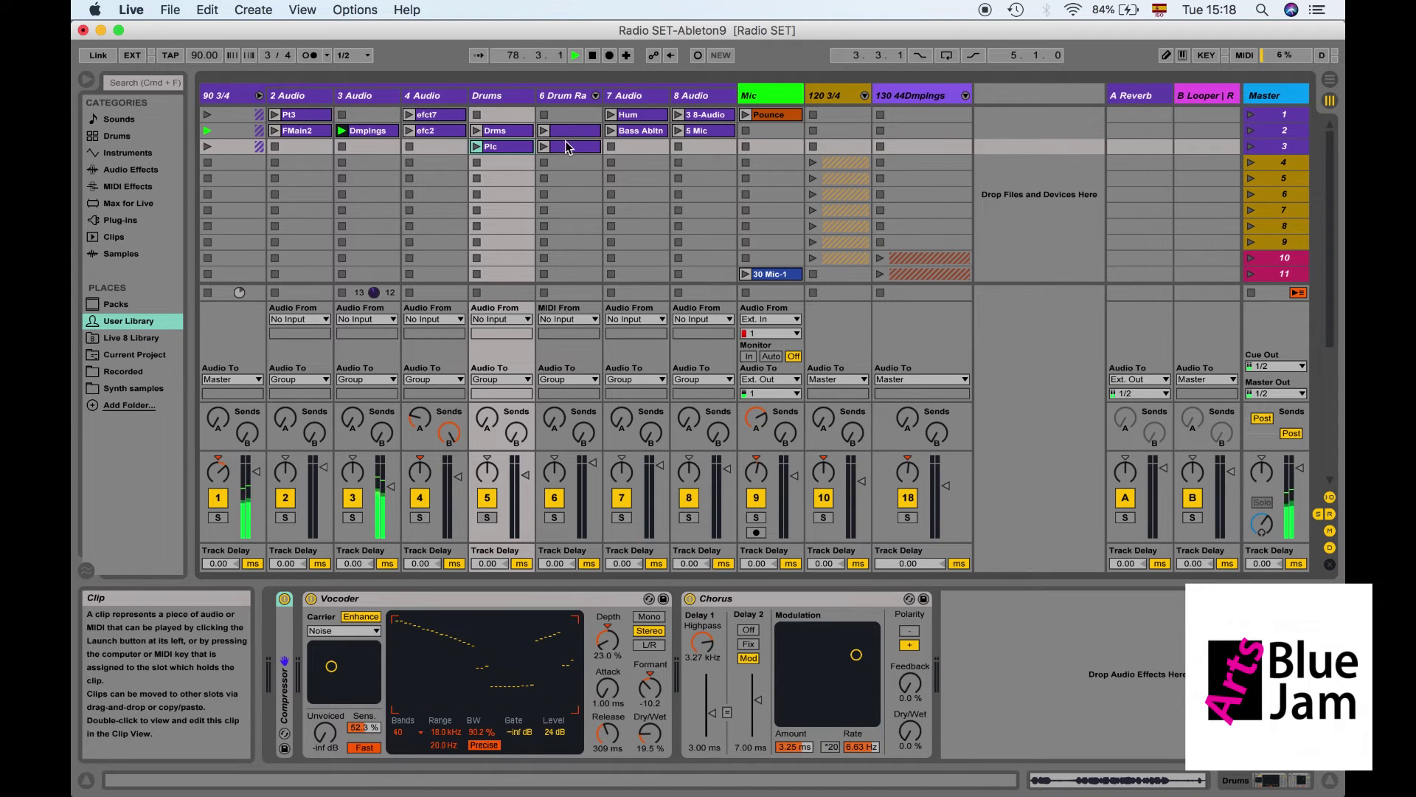
pyautogui.click(272, 131)
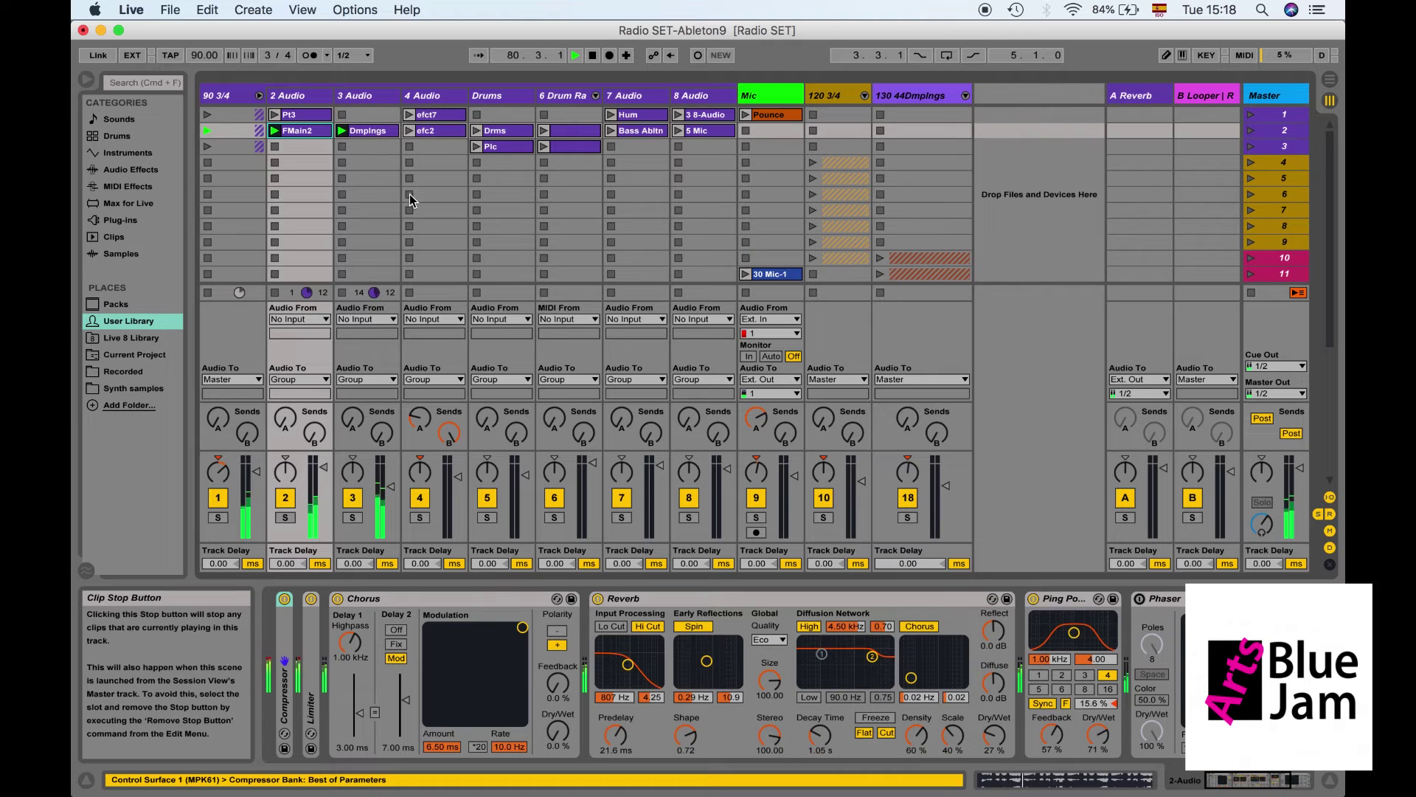
pyautogui.click(272, 113)
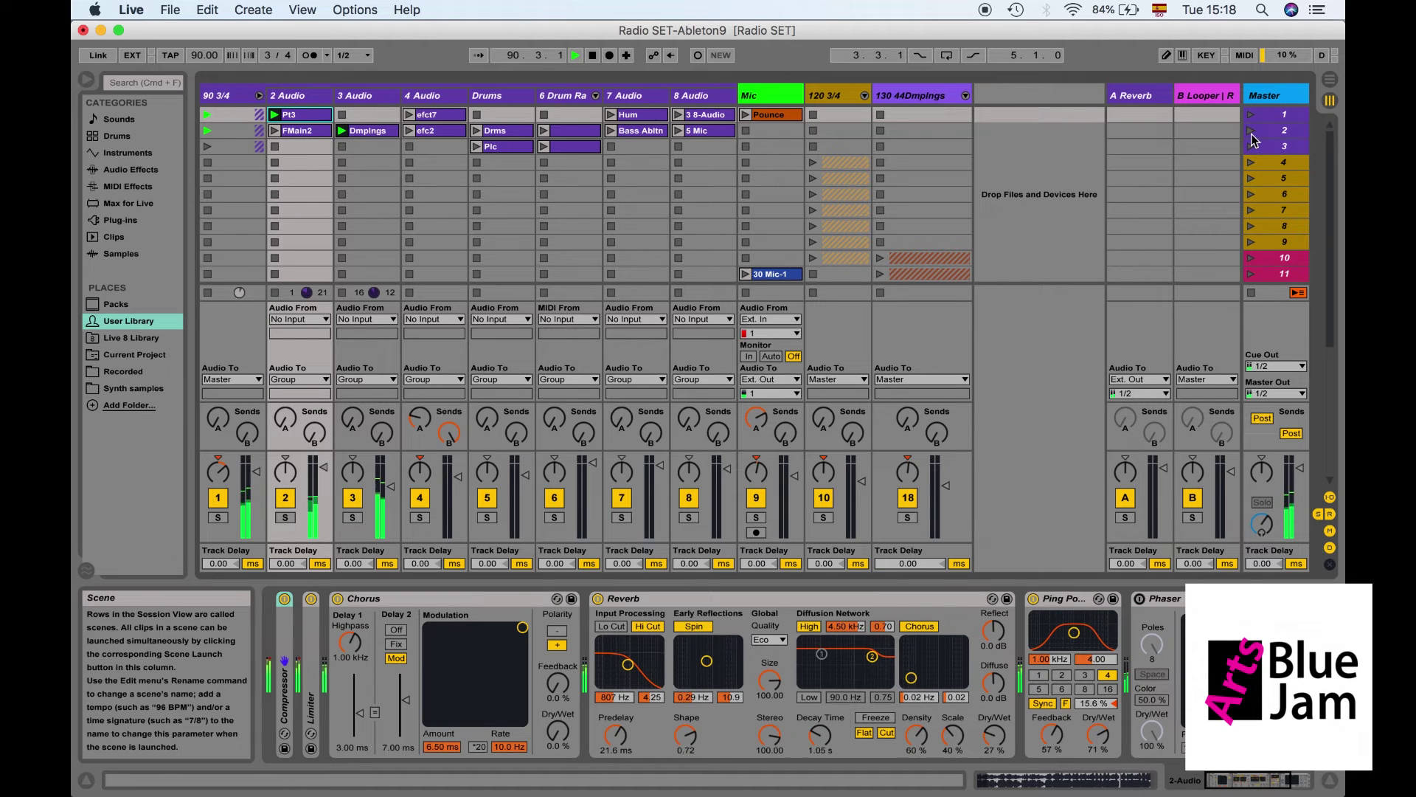
# - Rename the first scene as intro and stop the clip playing on the 3 Audio track
pyautogui.click(1285, 116)
pyautogui.write('intr')
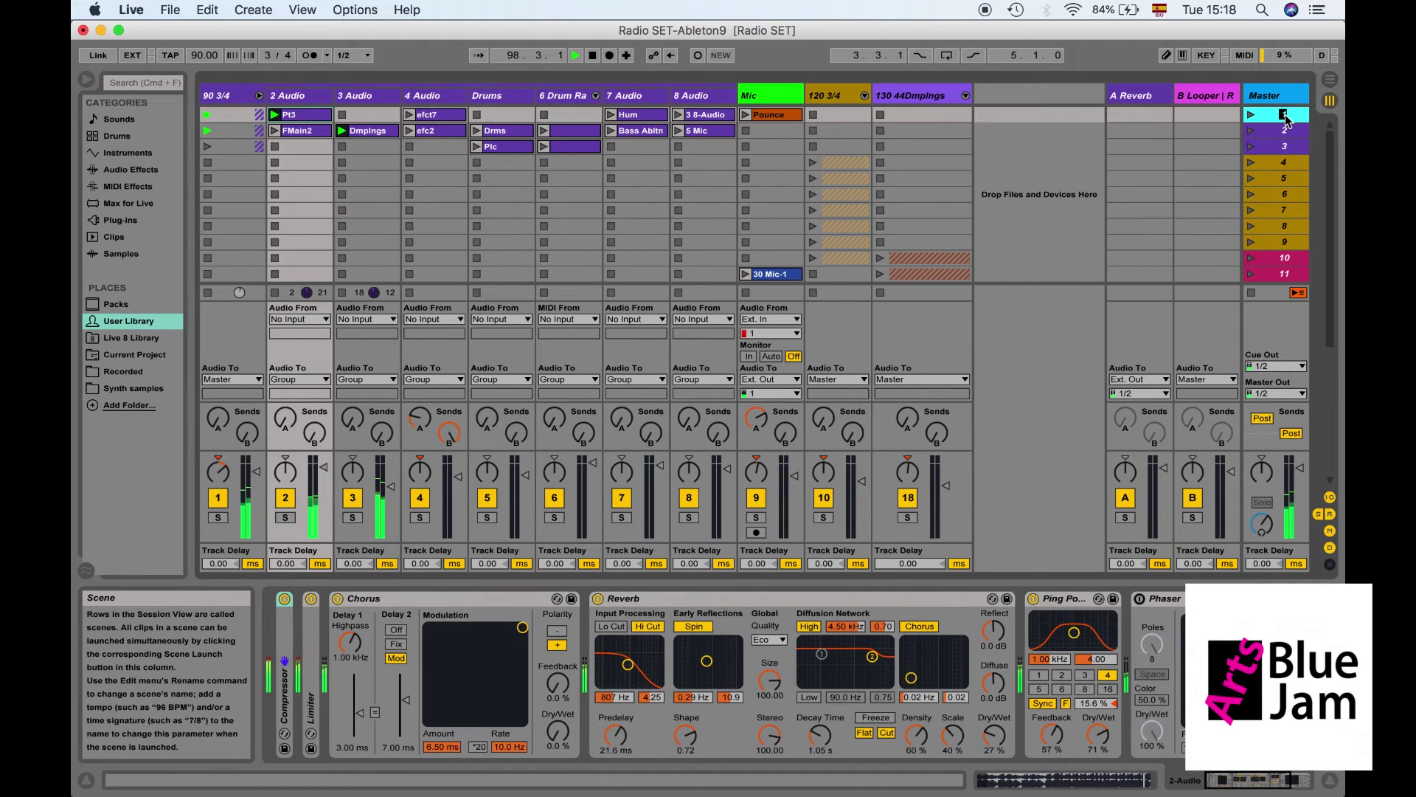
pyautogui.write('o')
pyautogui.press('Return')
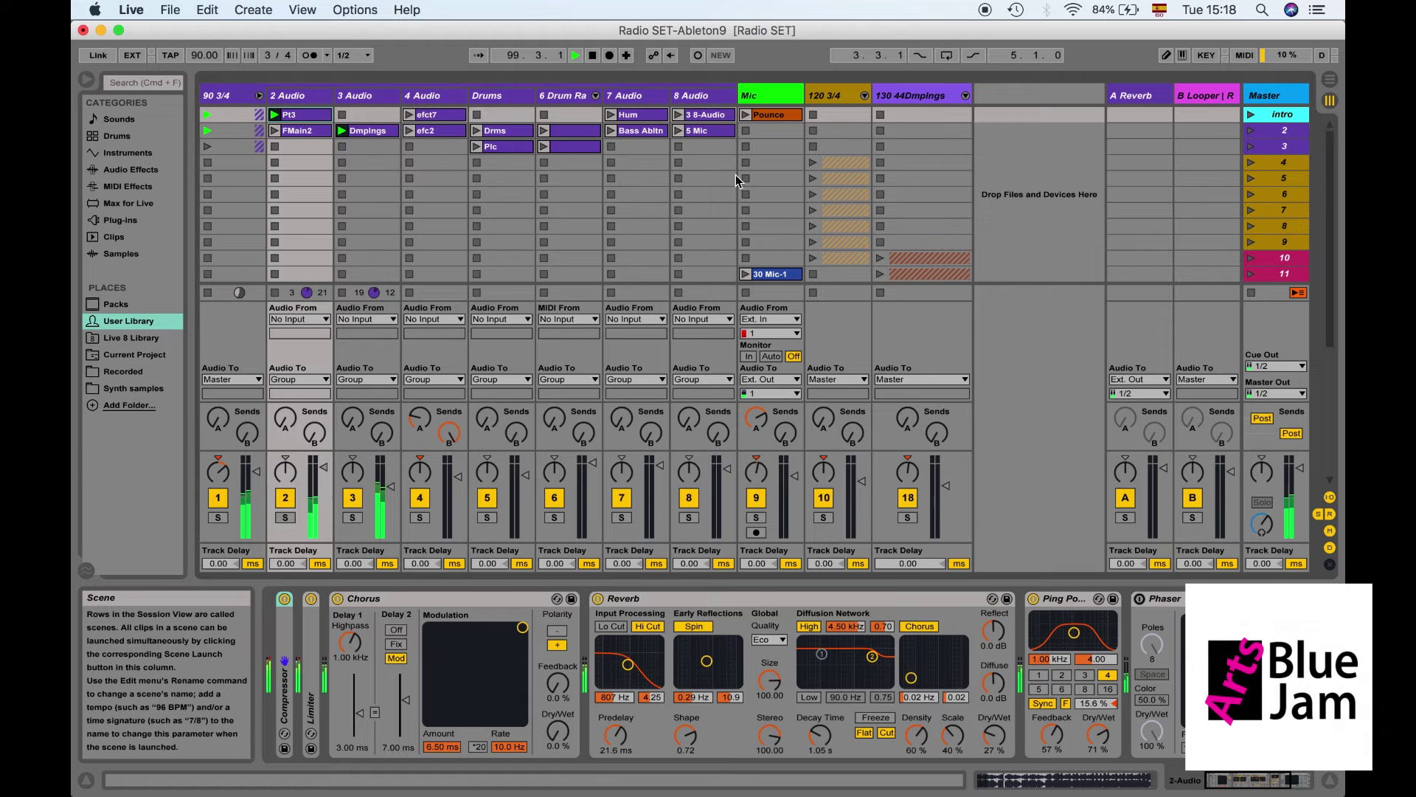
pyautogui.click(343, 296)
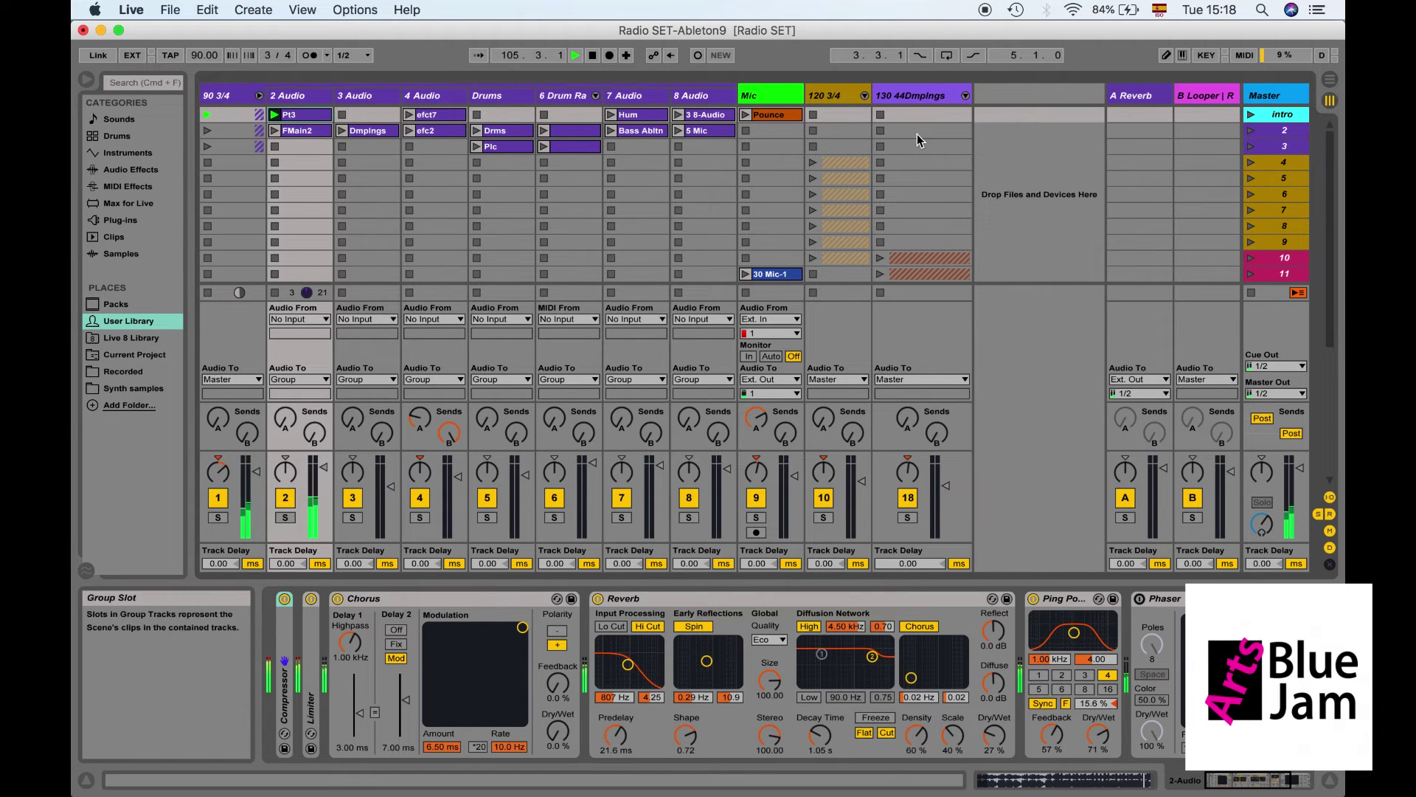
# - Rename the second scene as chorus
pyautogui.click(1287, 133)
pyautogui.press('super+r')
pyautogui.write('ch')
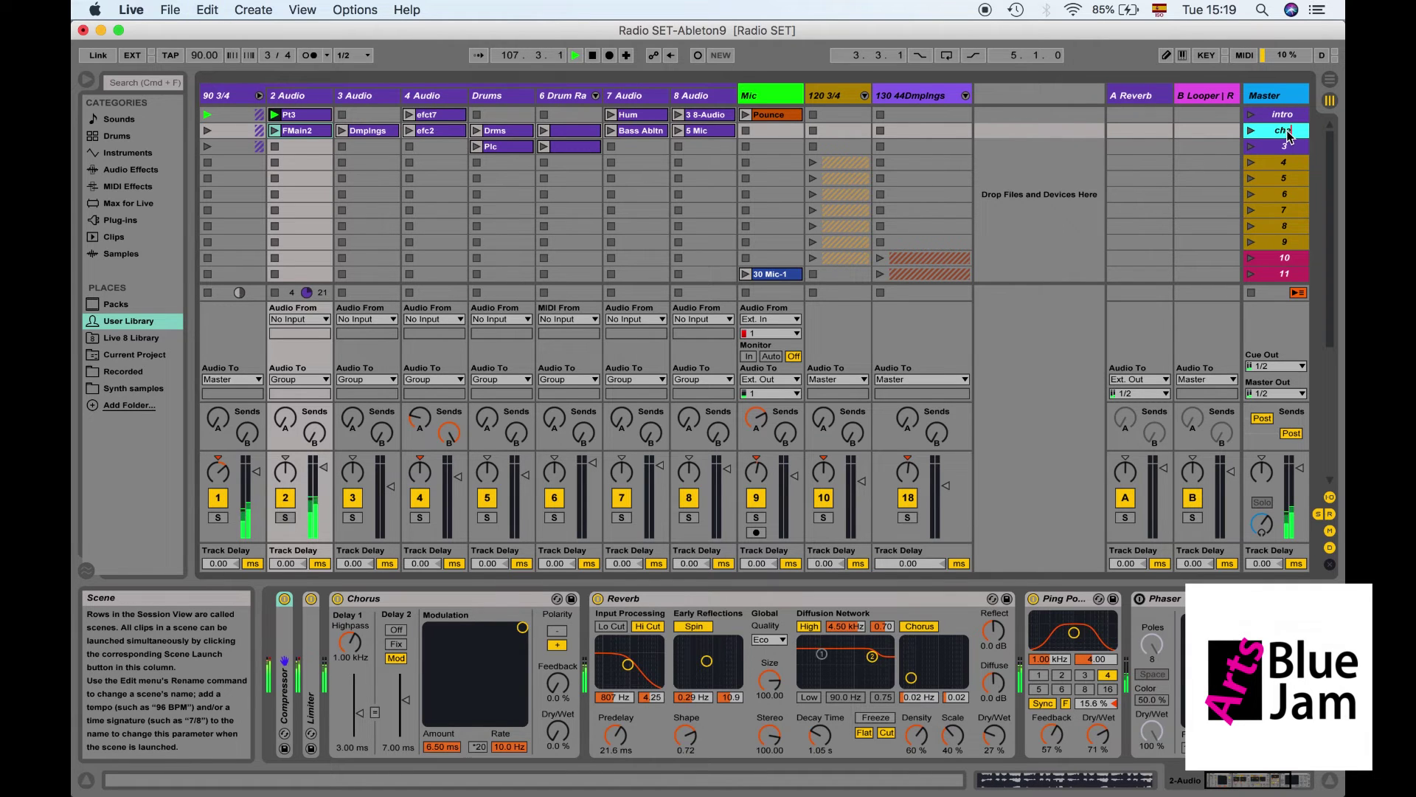
pyautogui.write('orus')
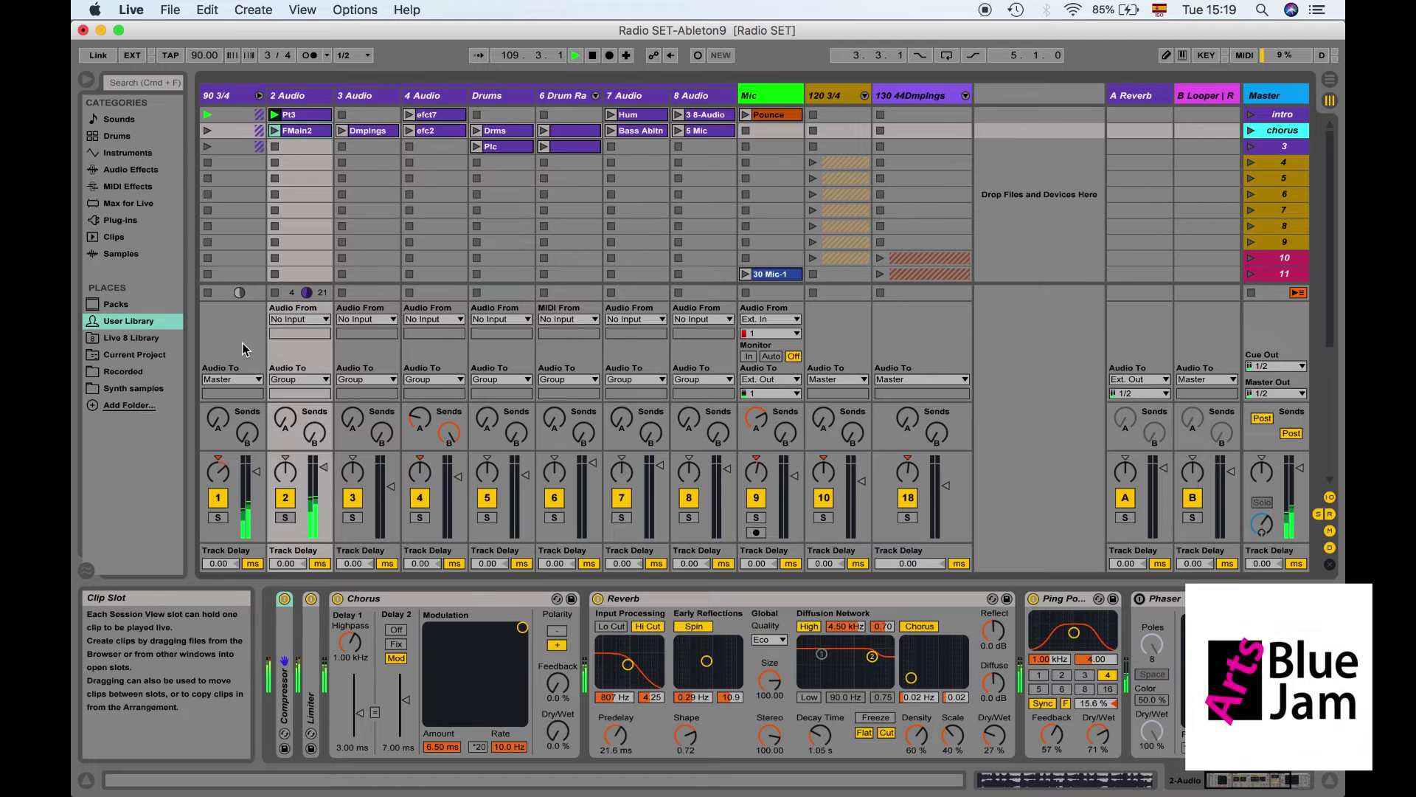
# - Launch the chorus scene and stop its clips on the 2 Audio and 3 Audio tracks
pyautogui.click(1251, 131)
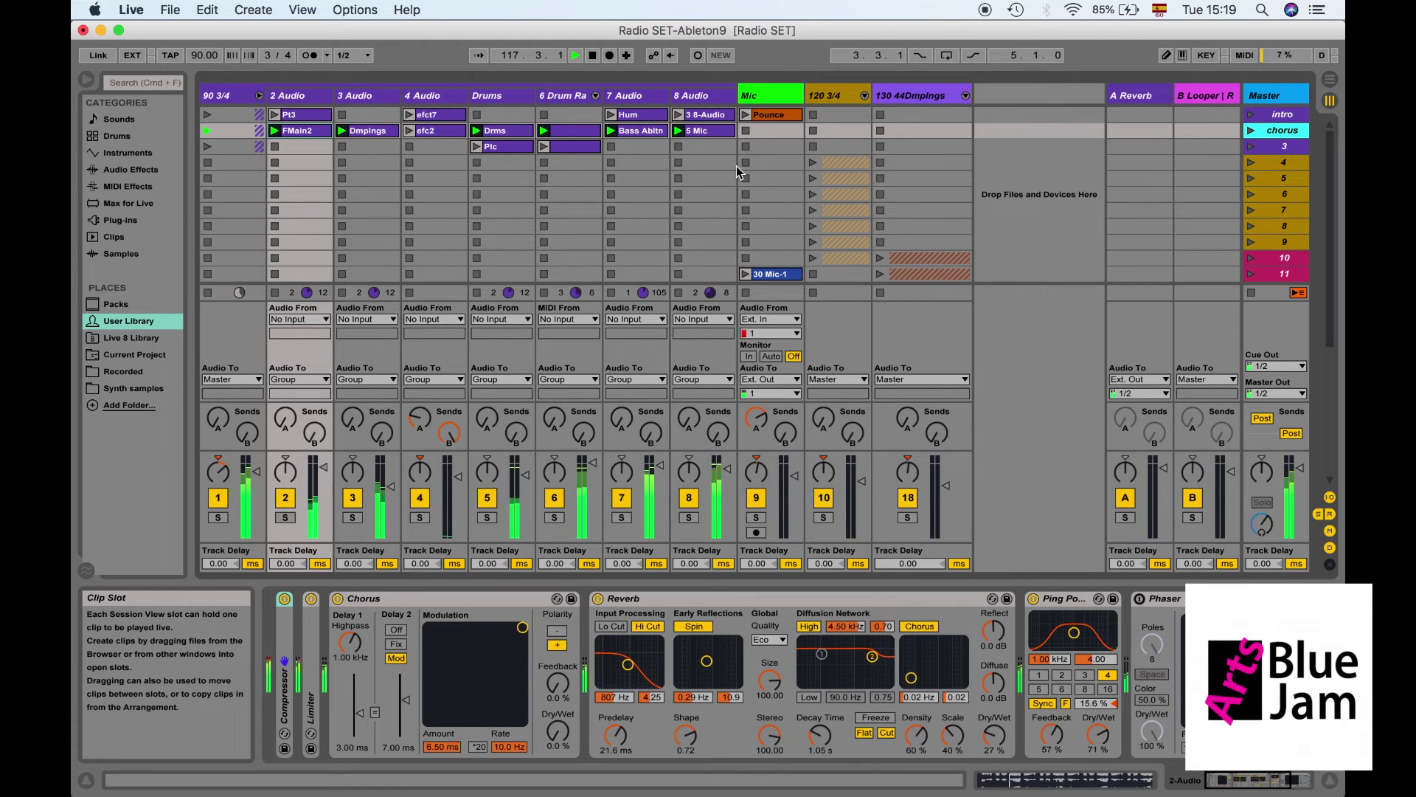
pyautogui.click(274, 293)
pyautogui.click(342, 293)
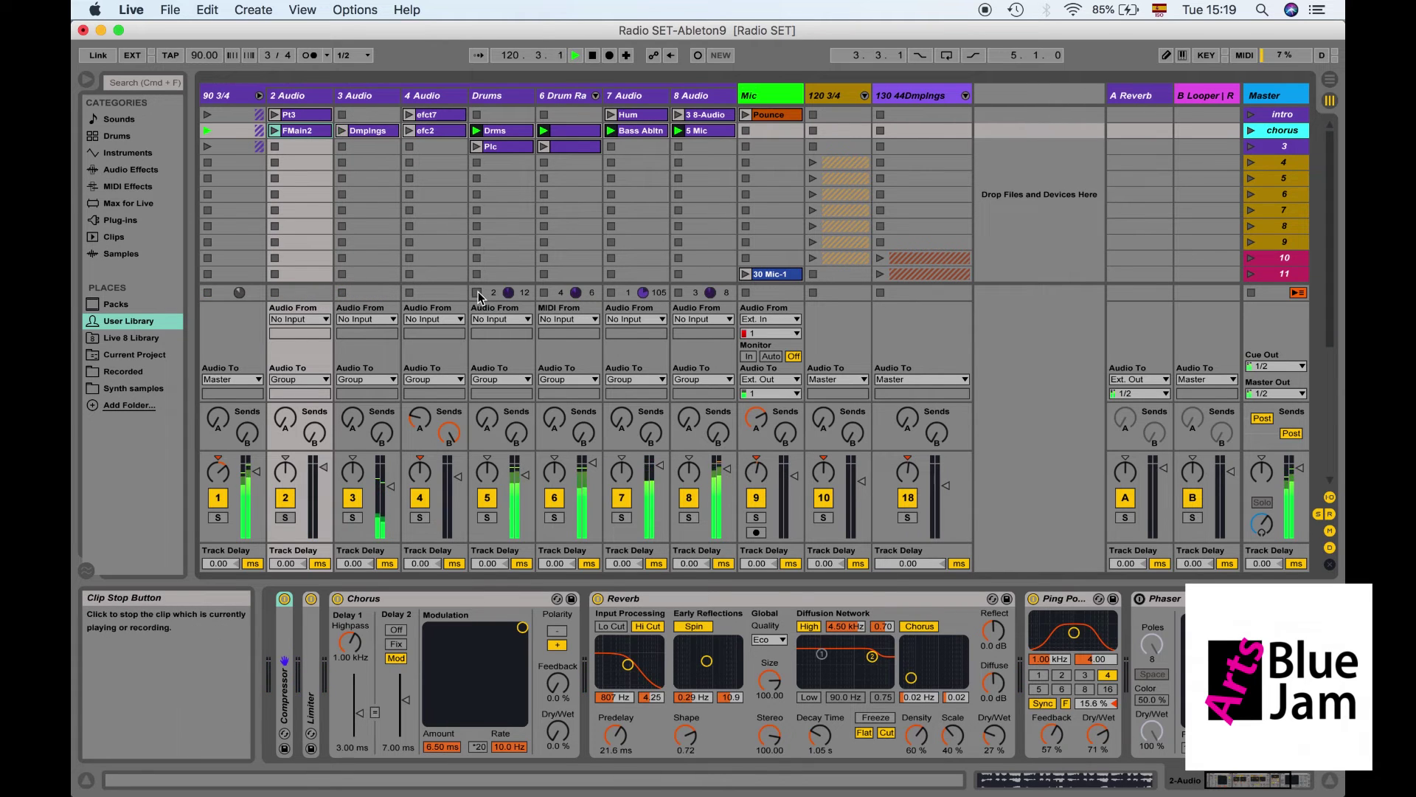
# - Show the 8 Audio track's devices, raise the Phaser's frequency and set its feedback to 0.97
pyautogui.click(697, 132)
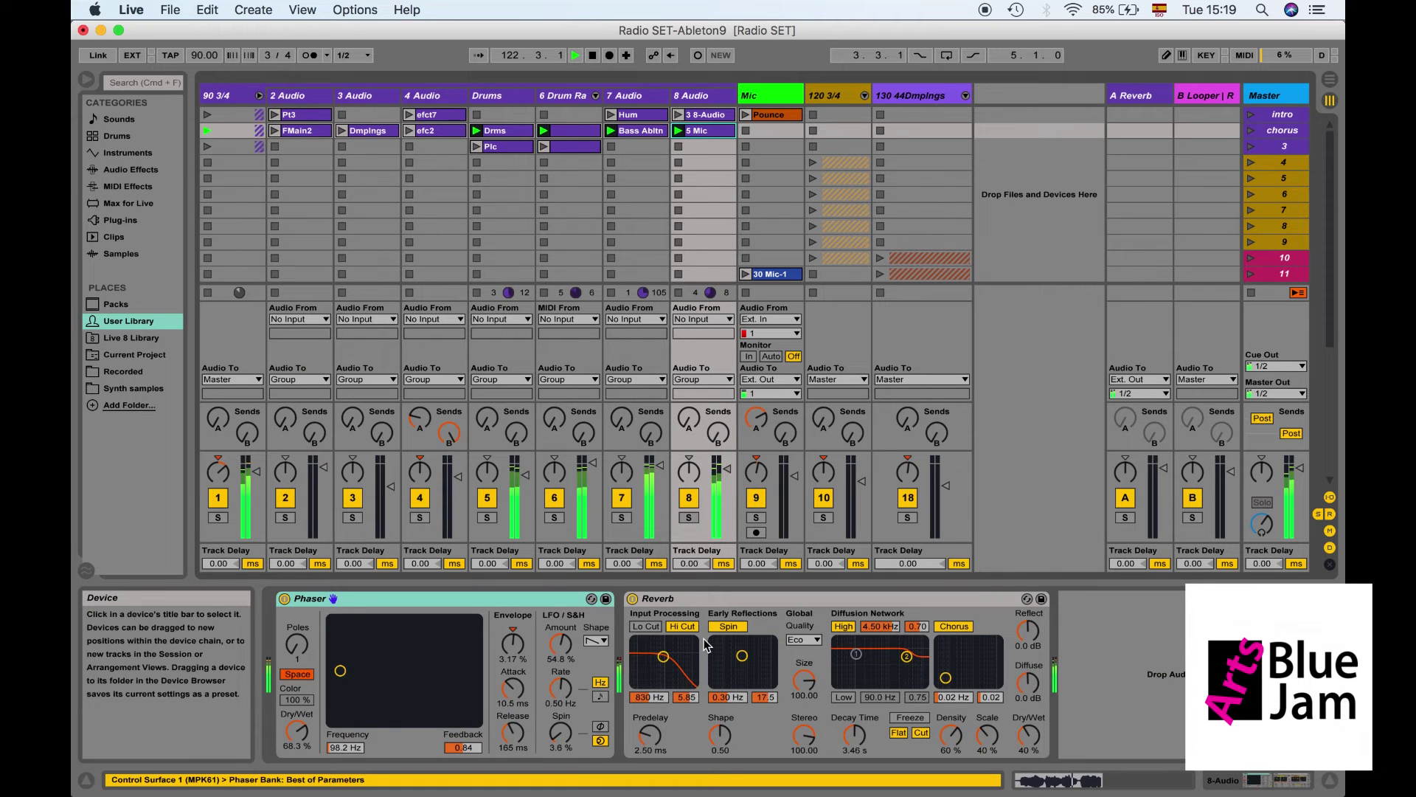
pyautogui.moveTo(340, 671); pyautogui.dragTo(463, 633)
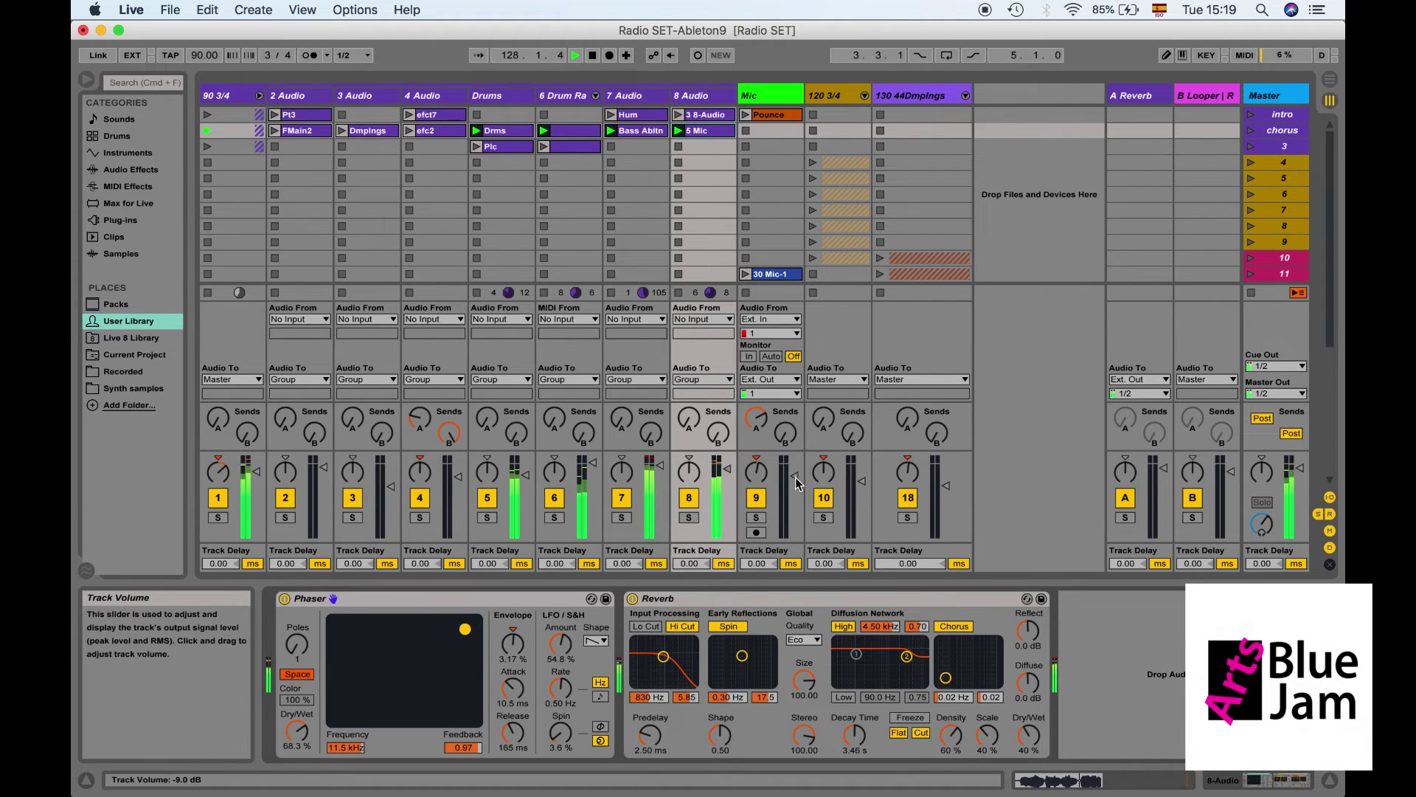
# - Launch the Pounce clip on the Mic track and lower the track's volume to about -21 dB
pyautogui.click(746, 116)
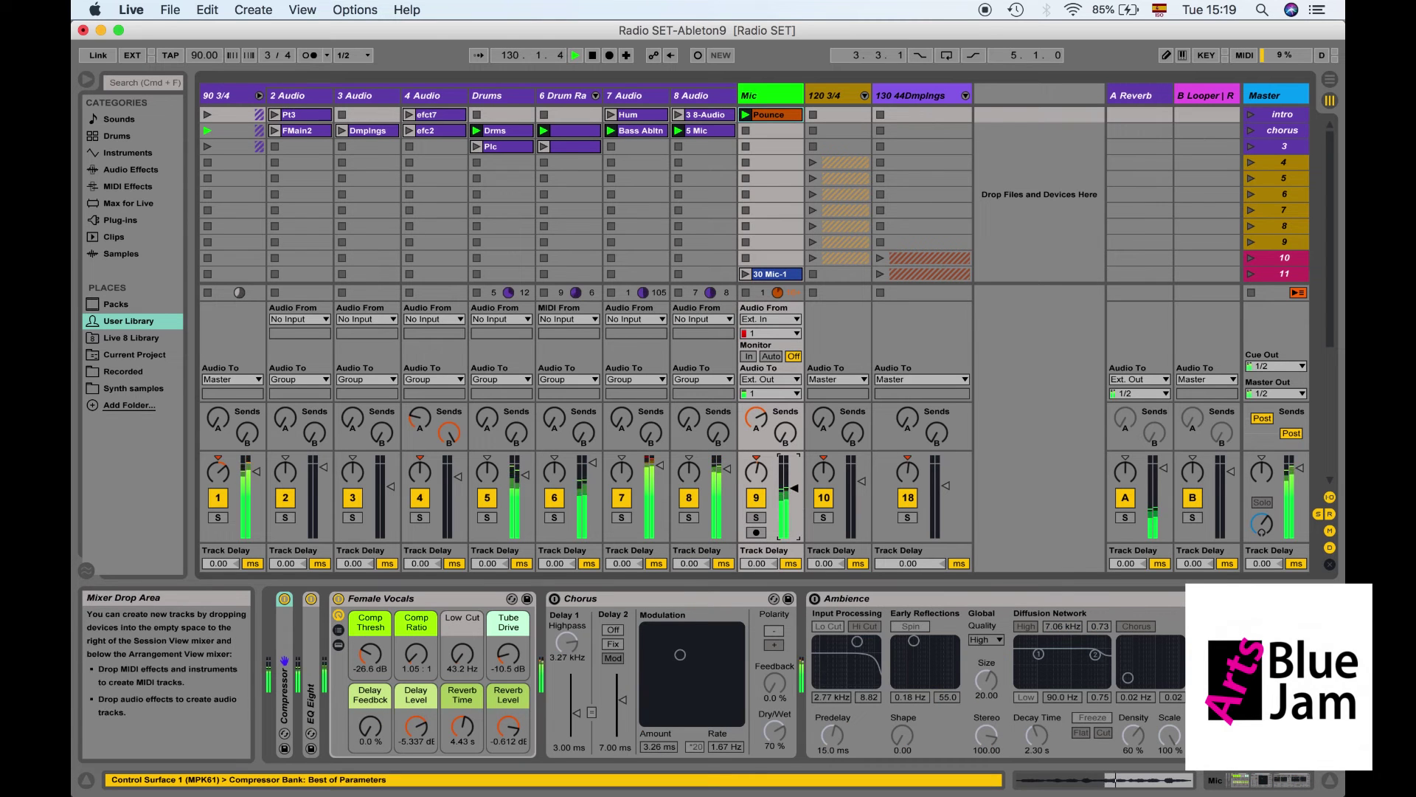
pyautogui.moveTo(794, 483); pyautogui.dragTo(794, 492)
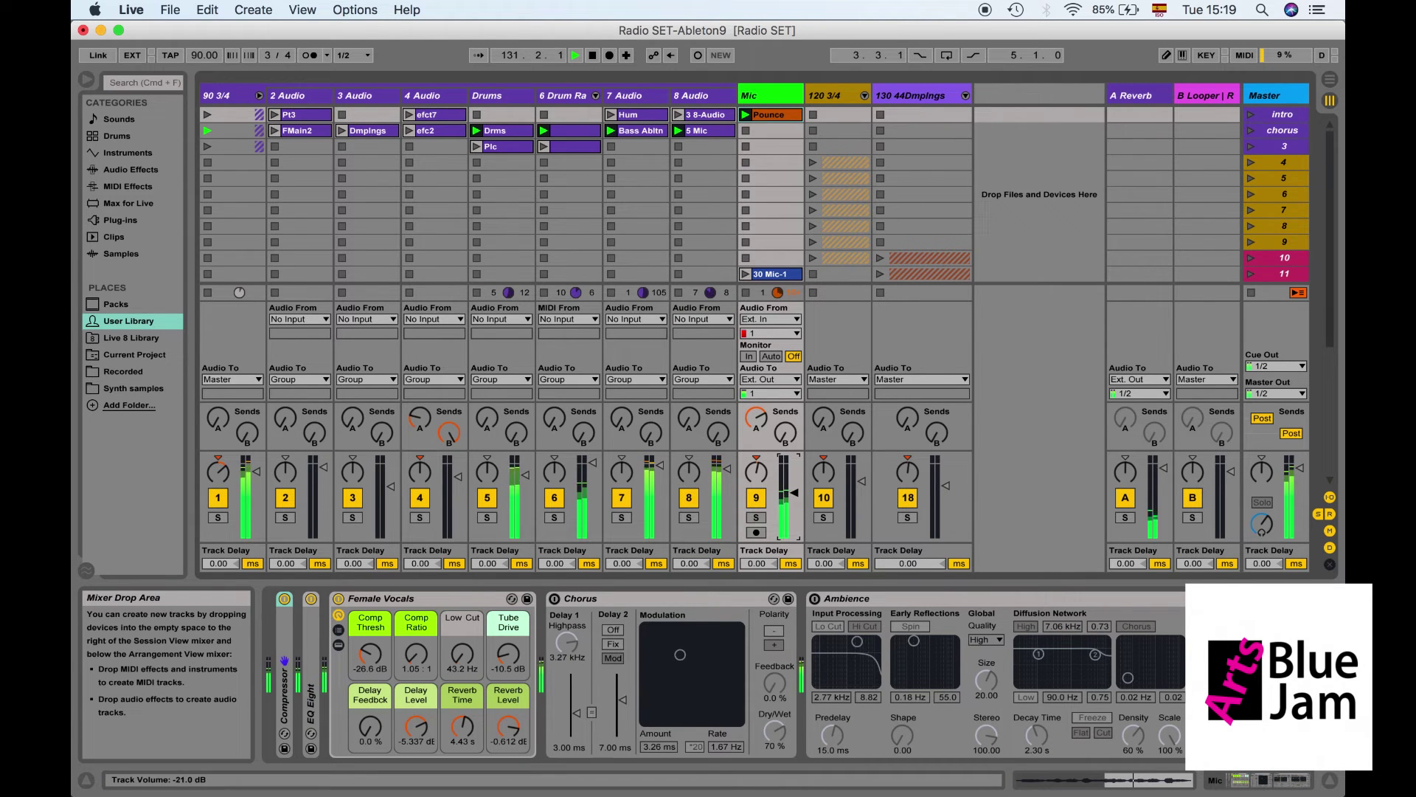
# - Try the Mic track's Chorus at 6.50 ms amount and 3.52 Hz rate while raising the track volume, and switch the Chorus off
pyautogui.click(681, 654)
pyautogui.moveTo(680, 654); pyautogui.dragTo(699, 627)
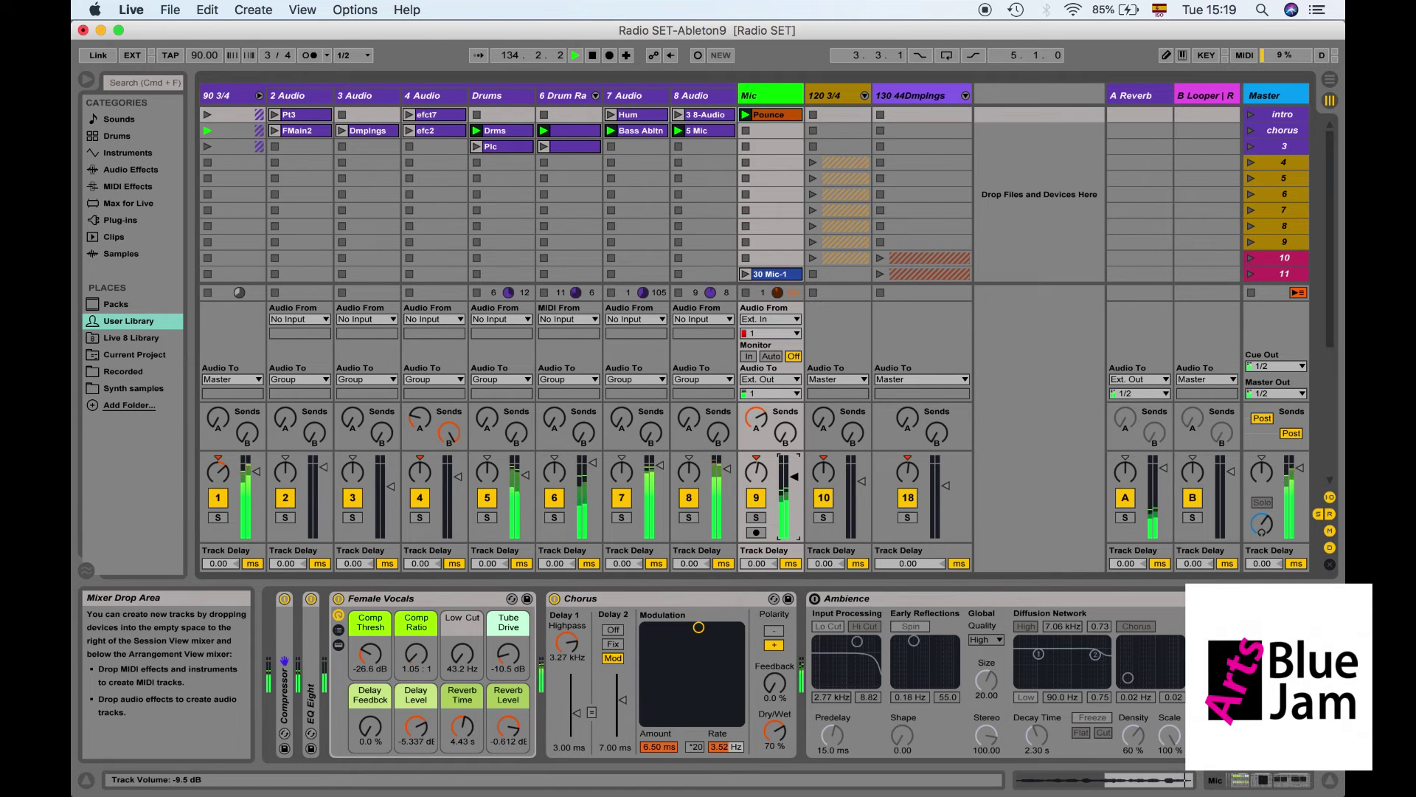
pyautogui.moveTo(797, 476); pyautogui.dragTo(799, 479)
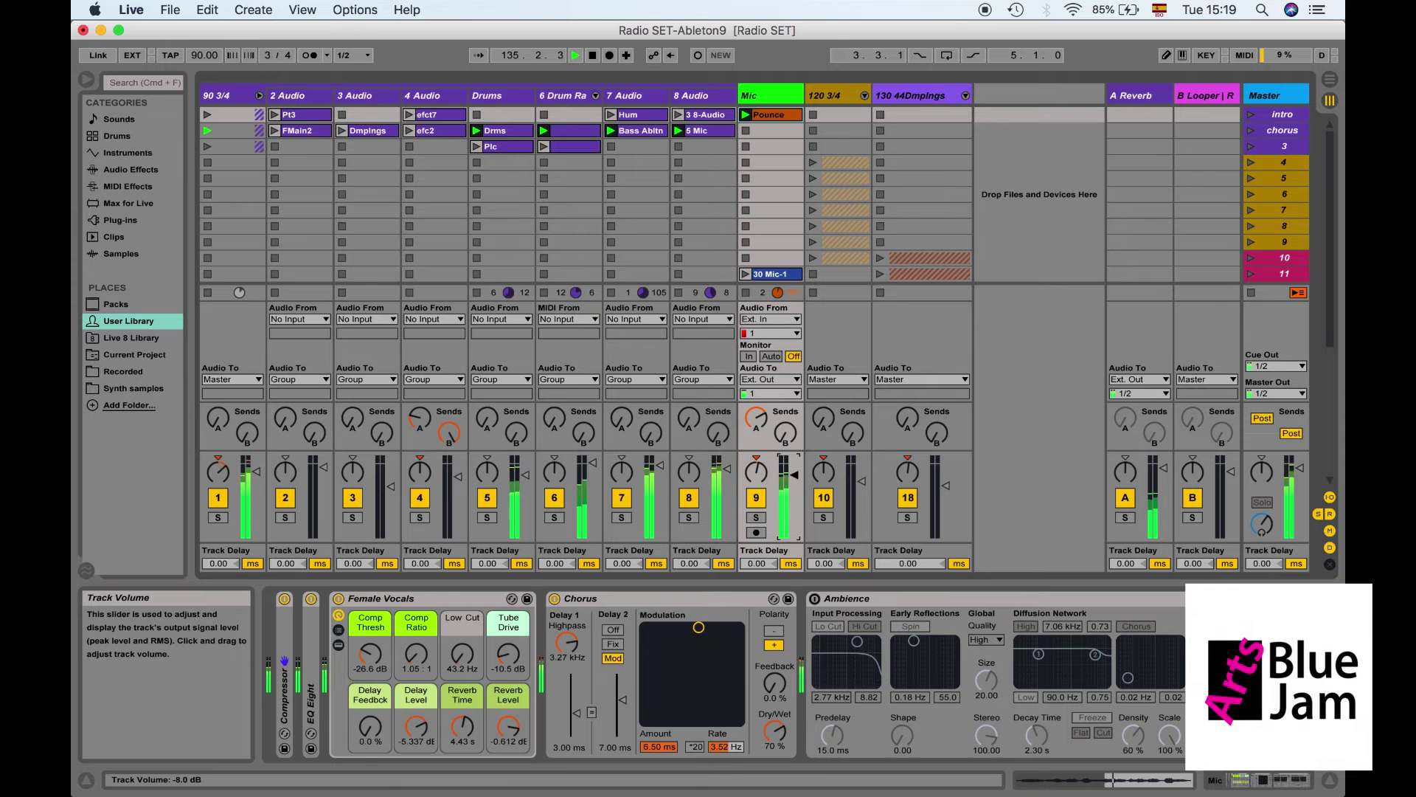
pyautogui.click(553, 598)
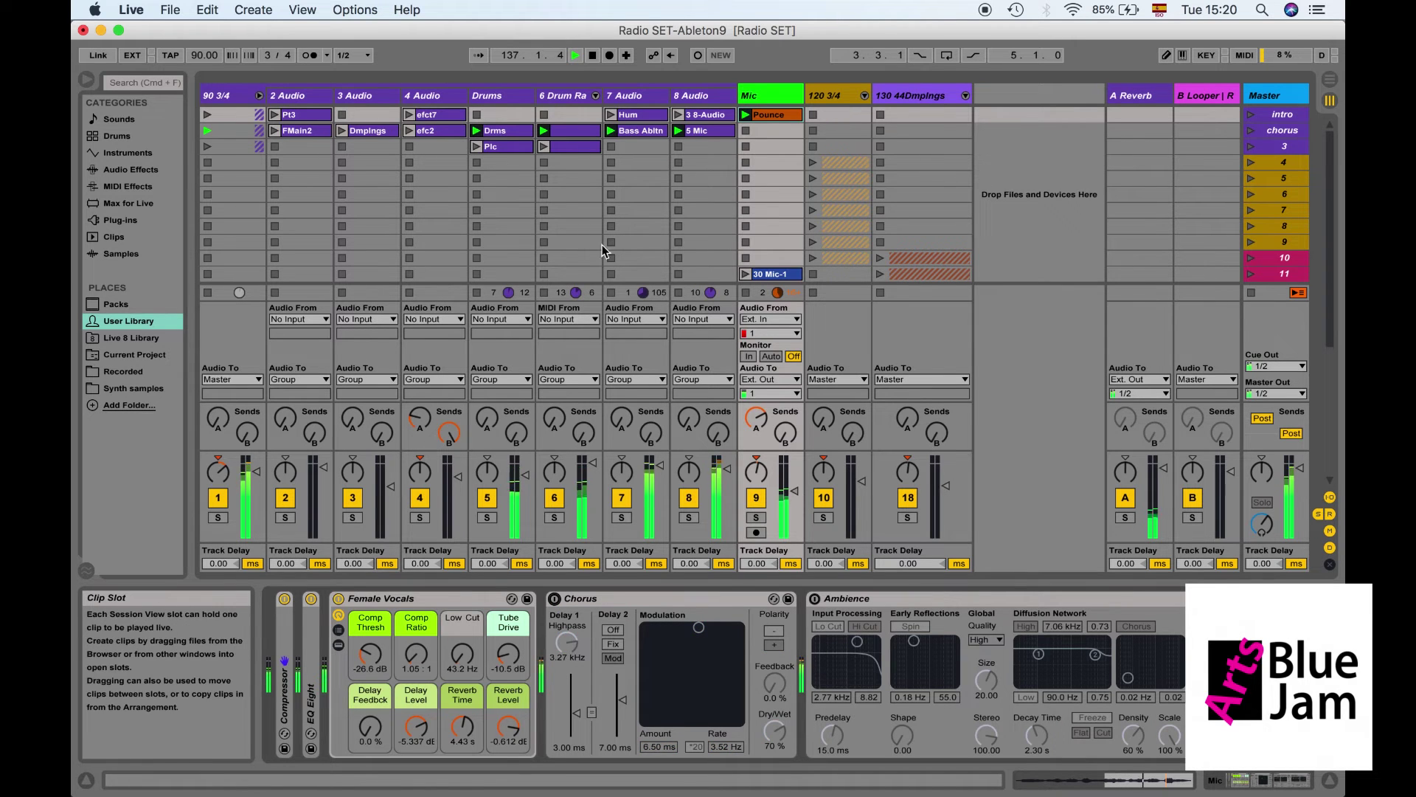
# - Launch Dmplngs on the 3 Audio track, raise the track's volume to about -3.7 dB and switch on its Ping Pong Delay
pyautogui.click(361, 131)
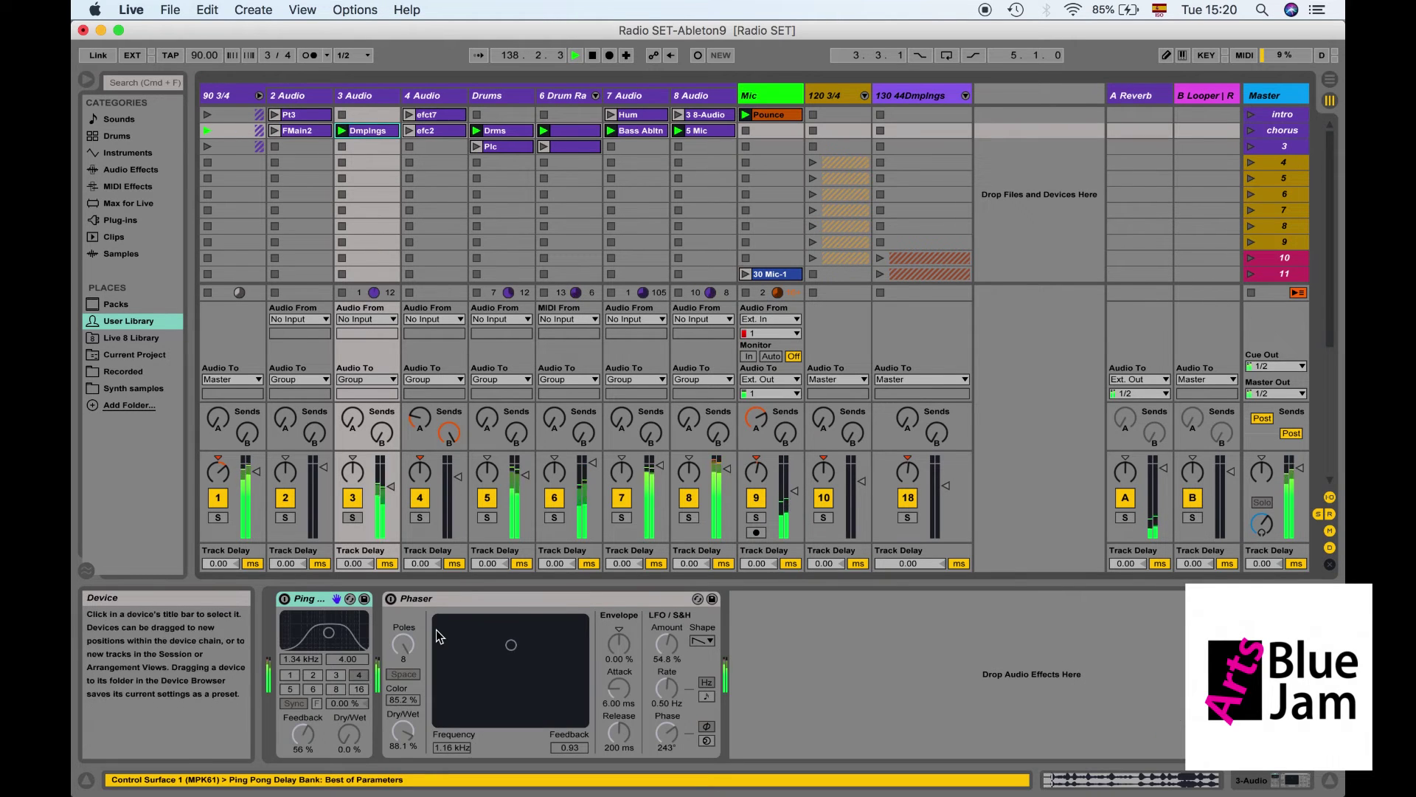
pyautogui.moveTo(391, 480); pyautogui.dragTo(390, 472)
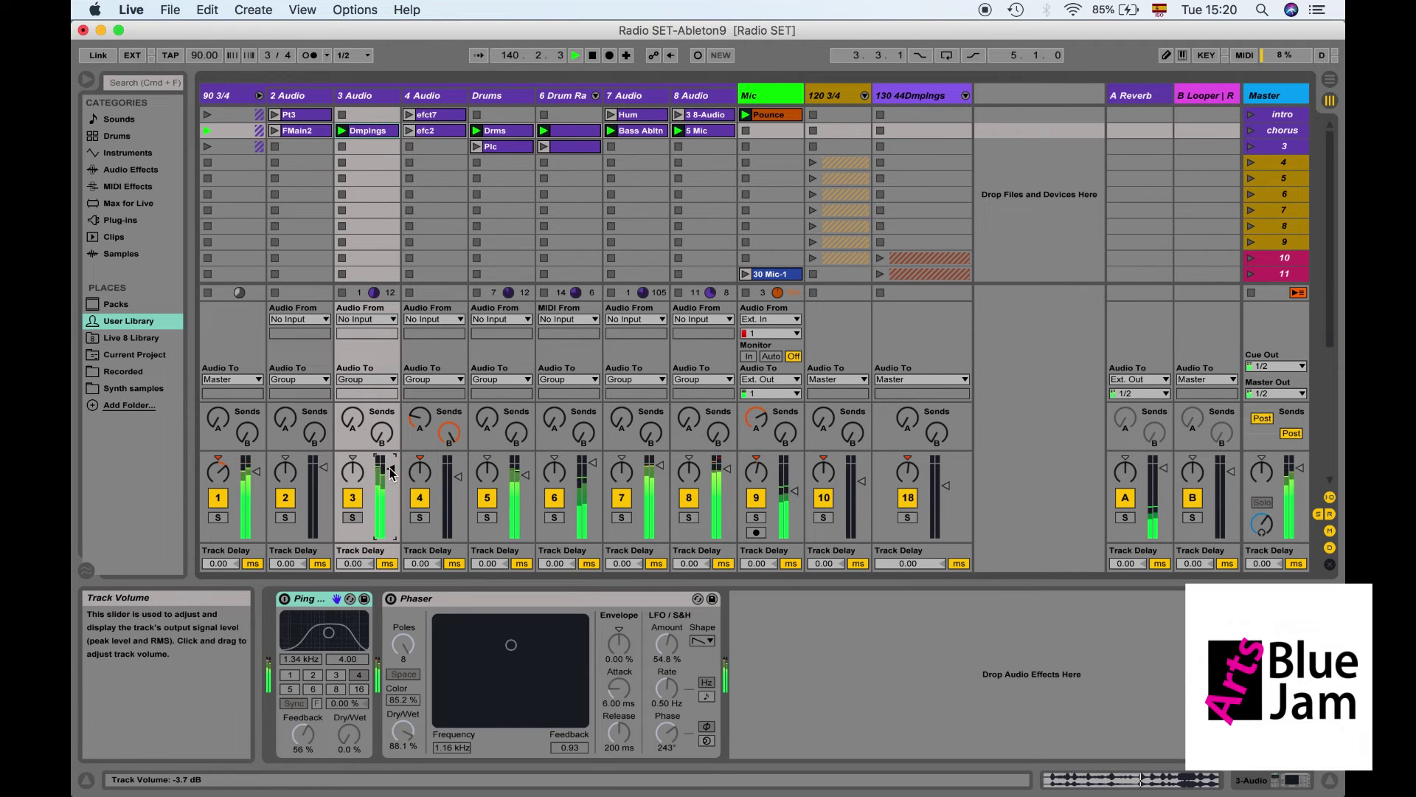
pyautogui.click(286, 600)
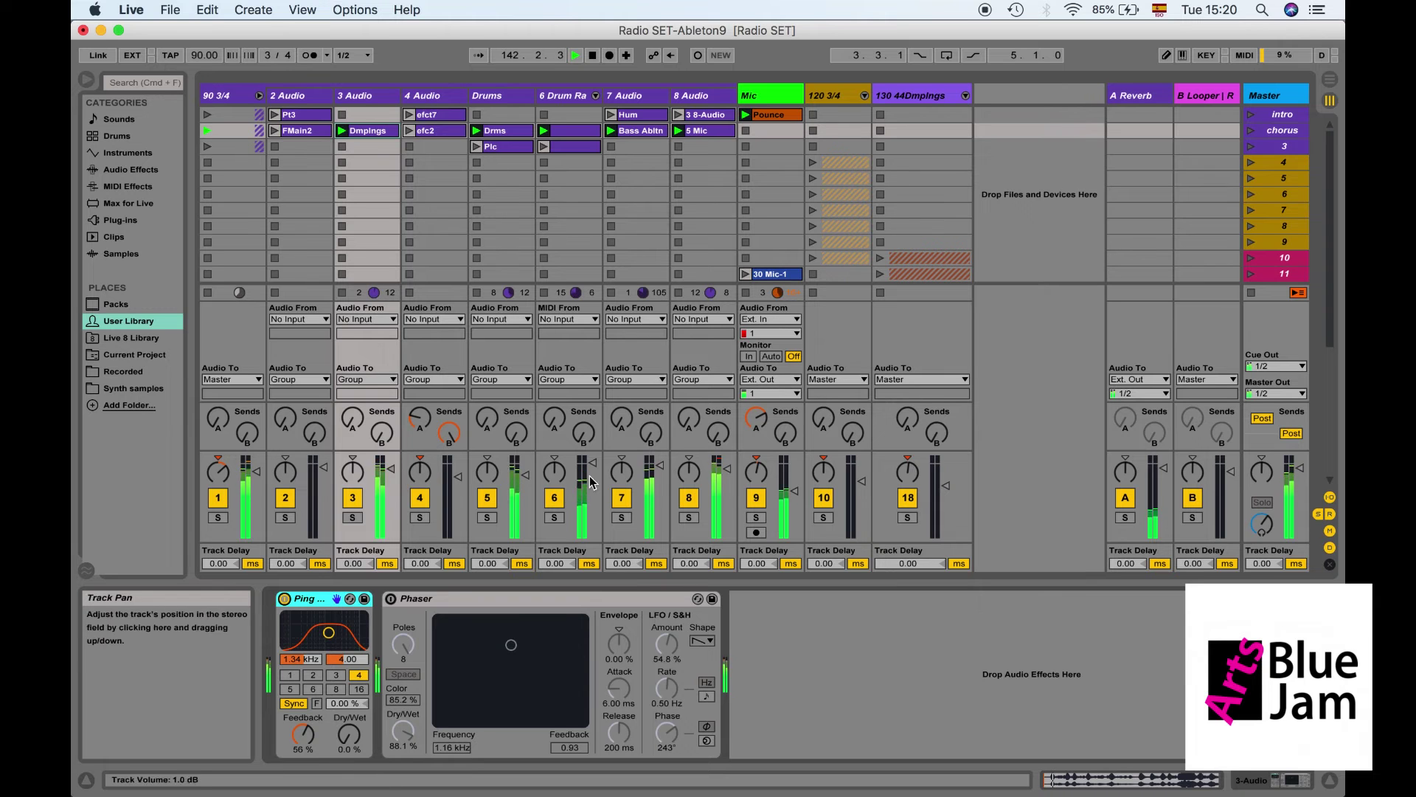
# - Switch the 7 Audio track to the Hum clip and bring its volume to about -2.4 dB
pyautogui.moveTo(661, 469); pyautogui.dragTo(661, 477)
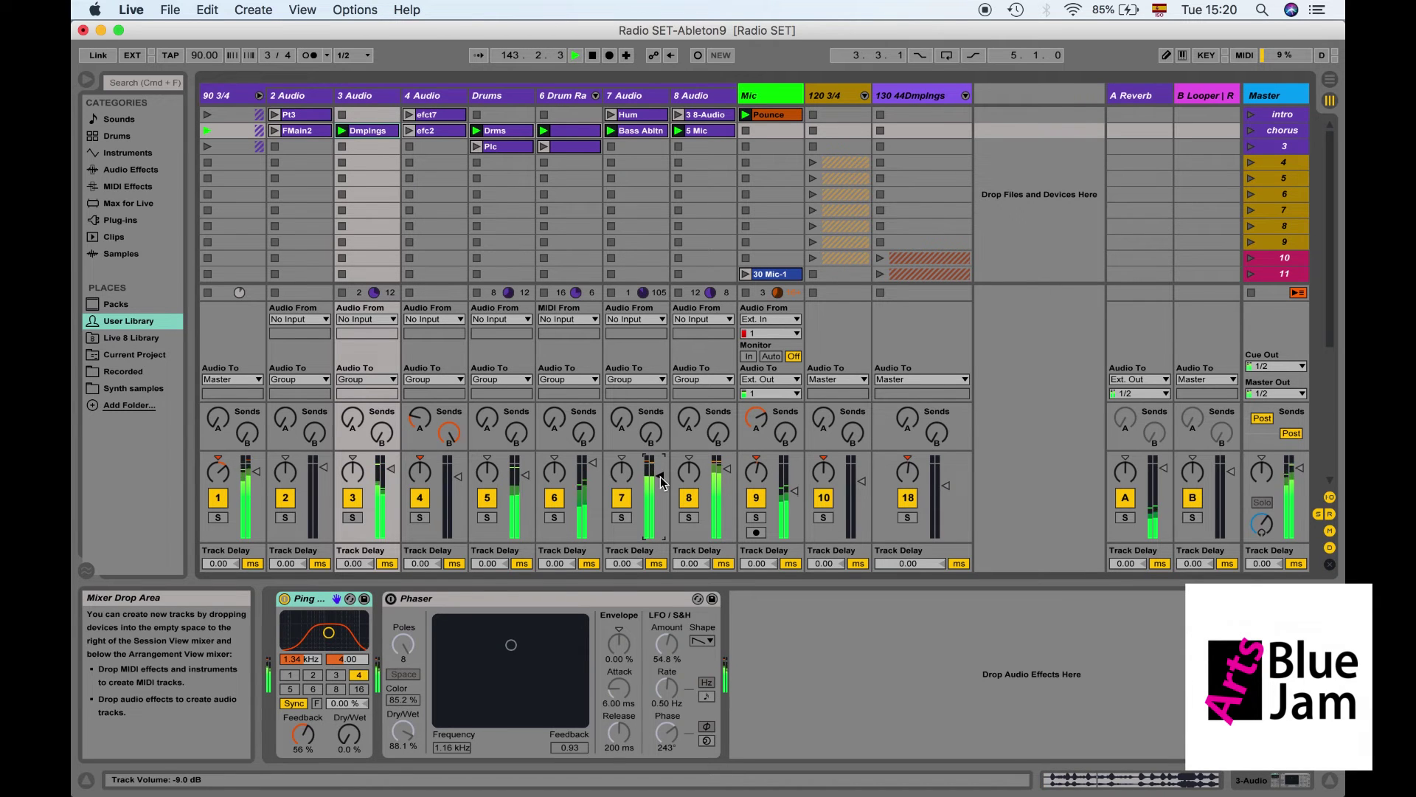
pyautogui.click(612, 114)
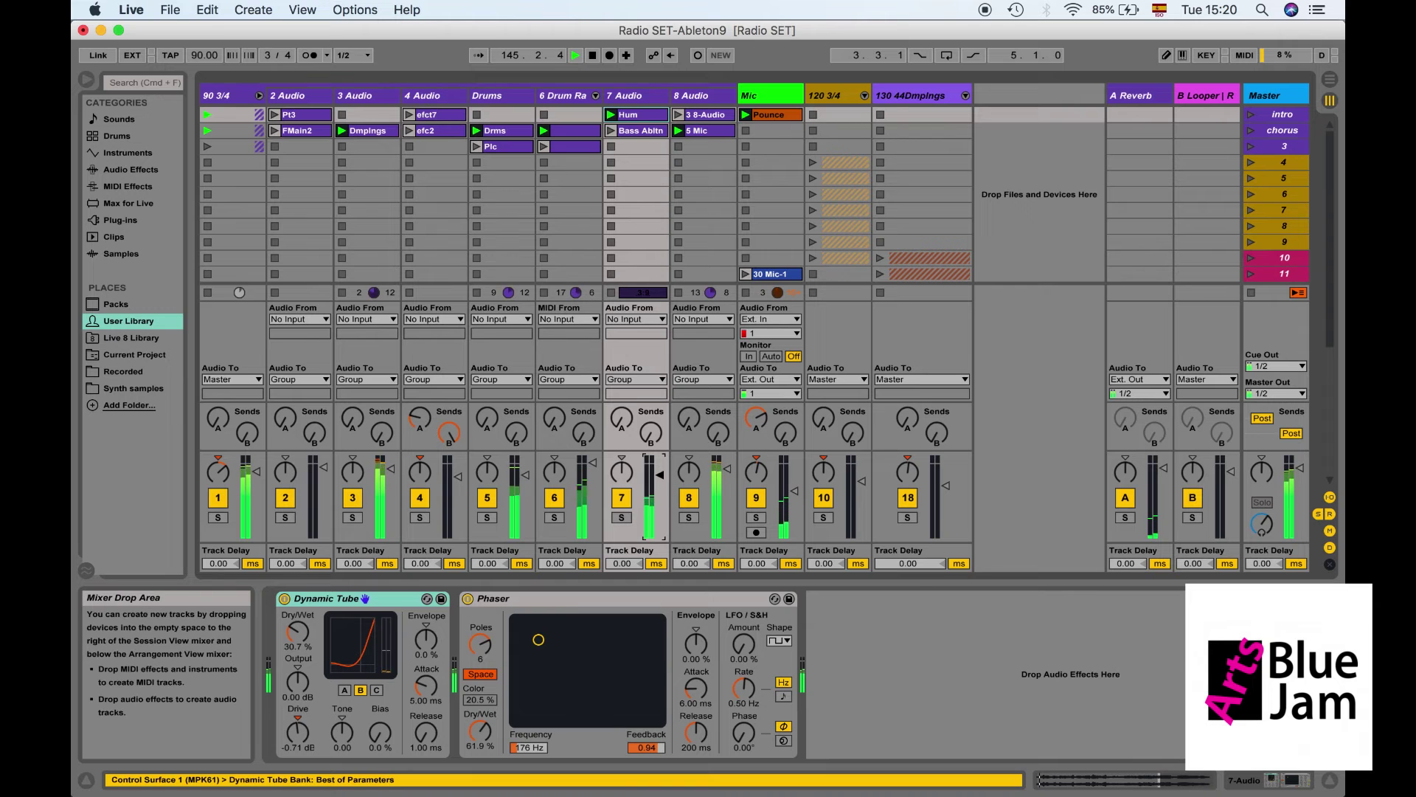
pyautogui.moveTo(661, 476); pyautogui.dragTo(661, 471)
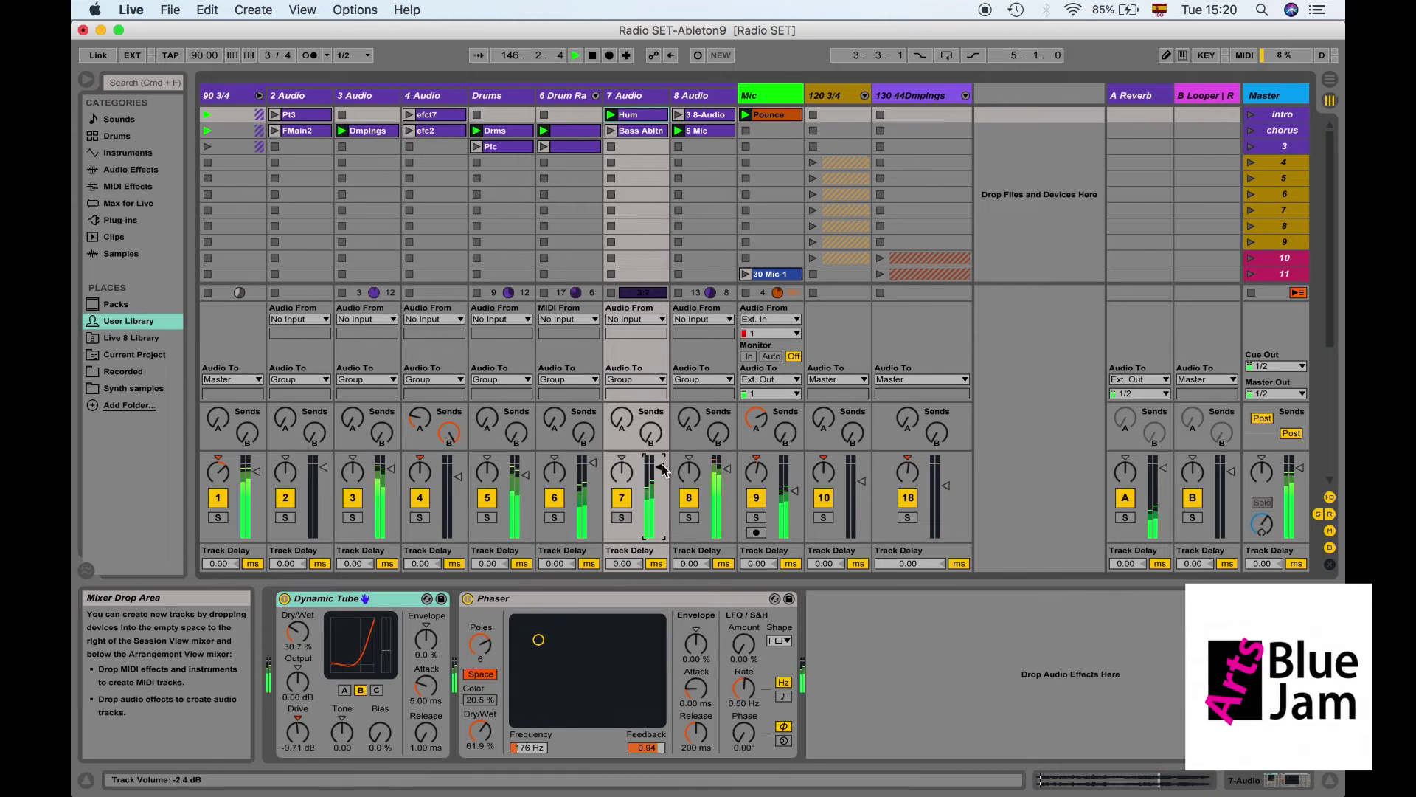
# - Launch the FMain2 clip on the 2 Audio track and switch off that track's Ping Pong Delay
pyautogui.click(275, 130)
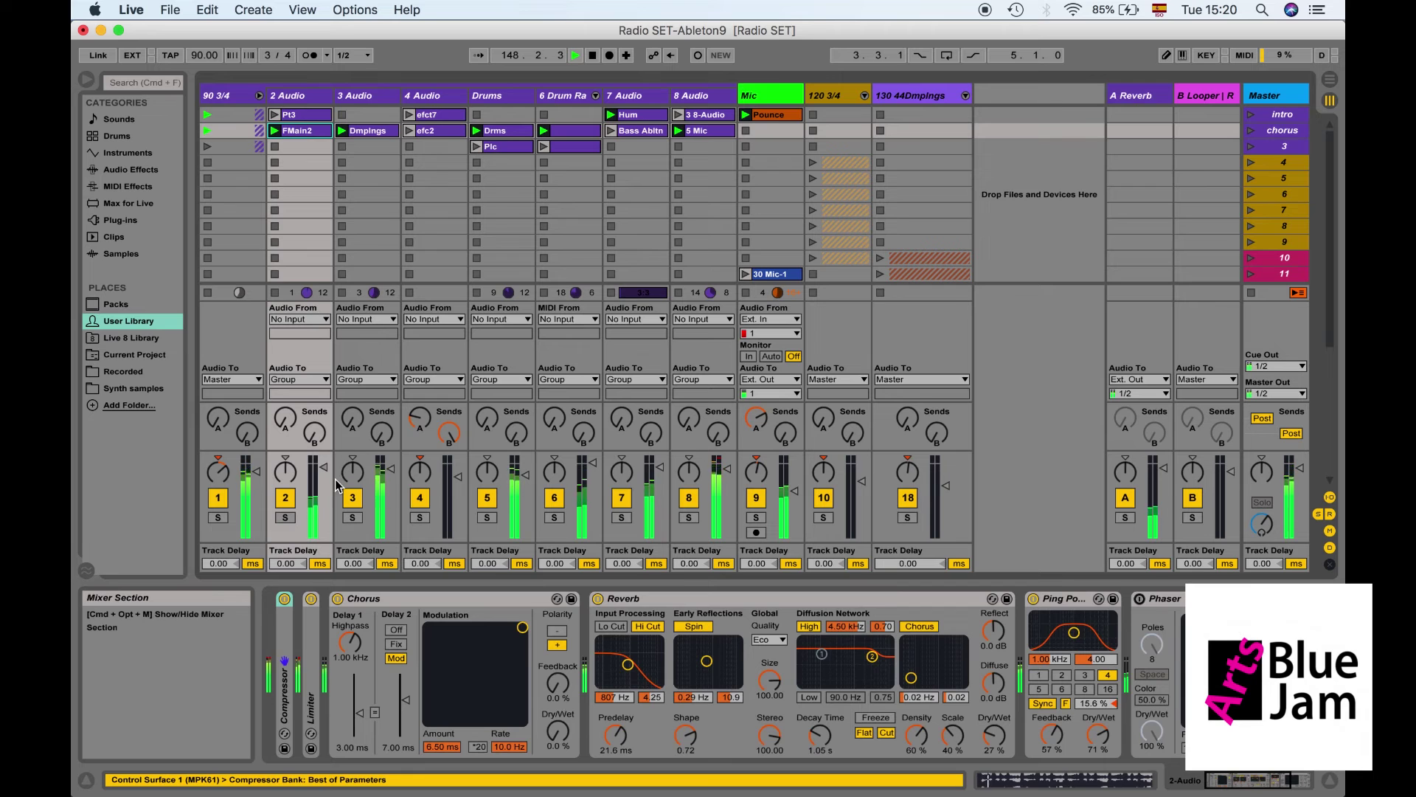
pyautogui.hscroll(5, 737, 664)
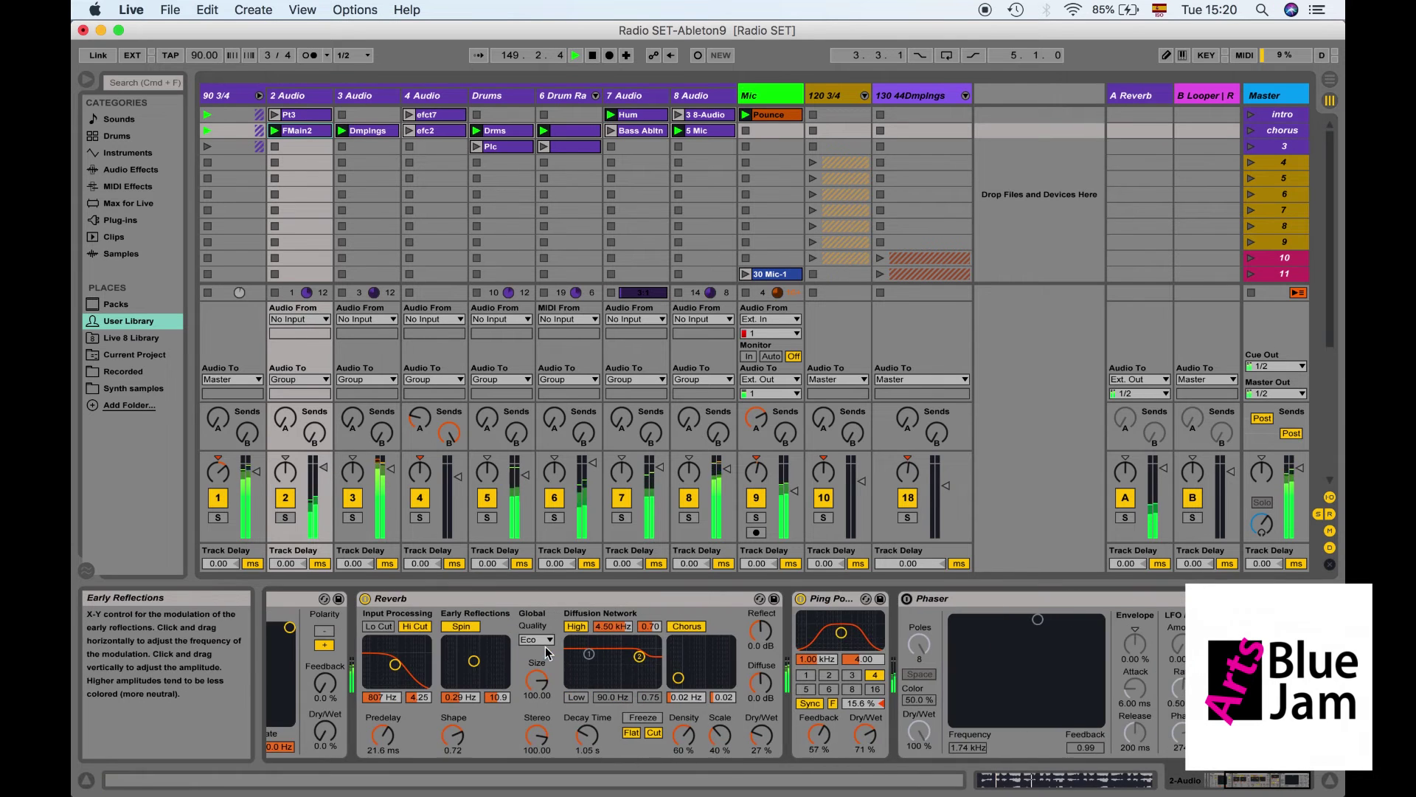
pyautogui.click(800, 599)
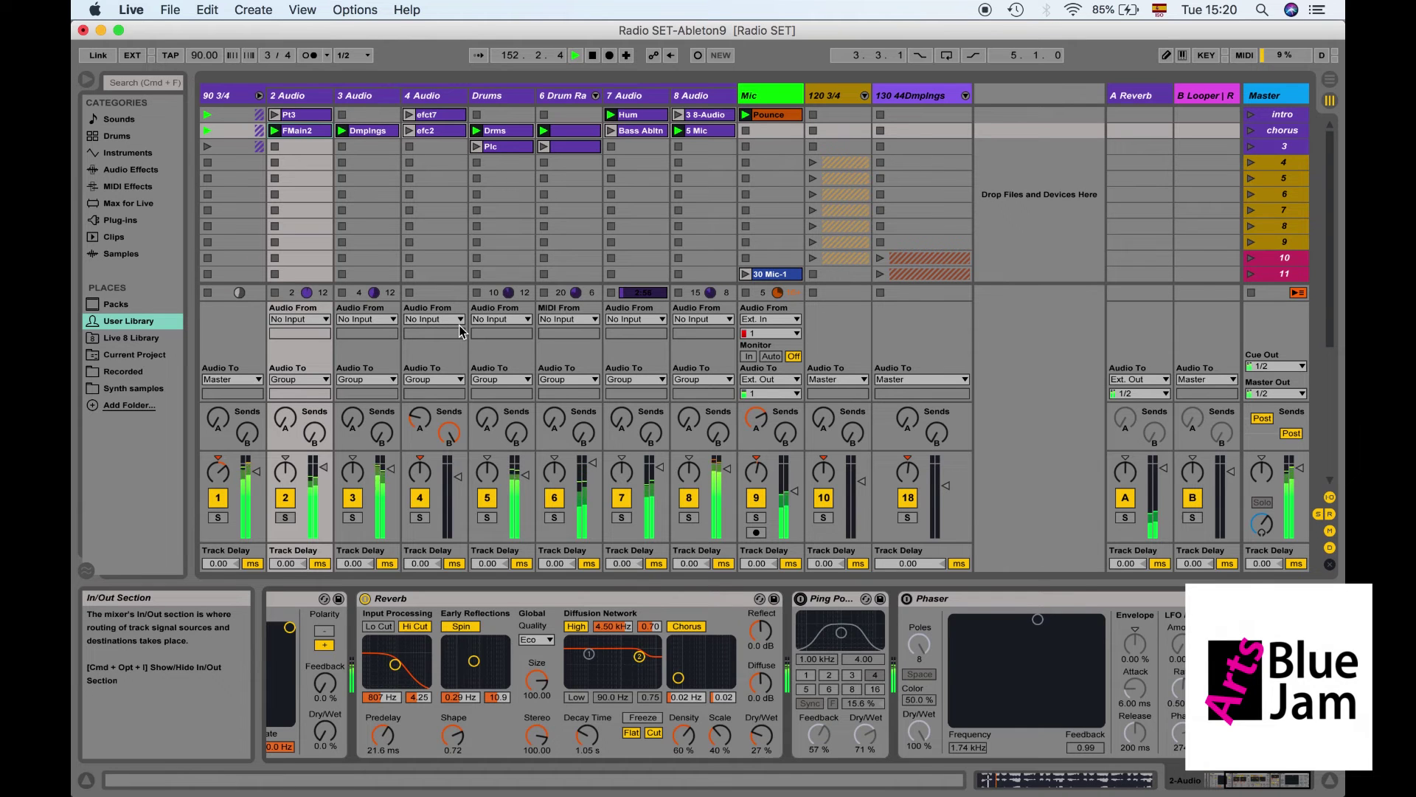
# - Launch the efc2 clip on the 4 Audio track, and stop all playing clips in the set
pyautogui.click(432, 132)
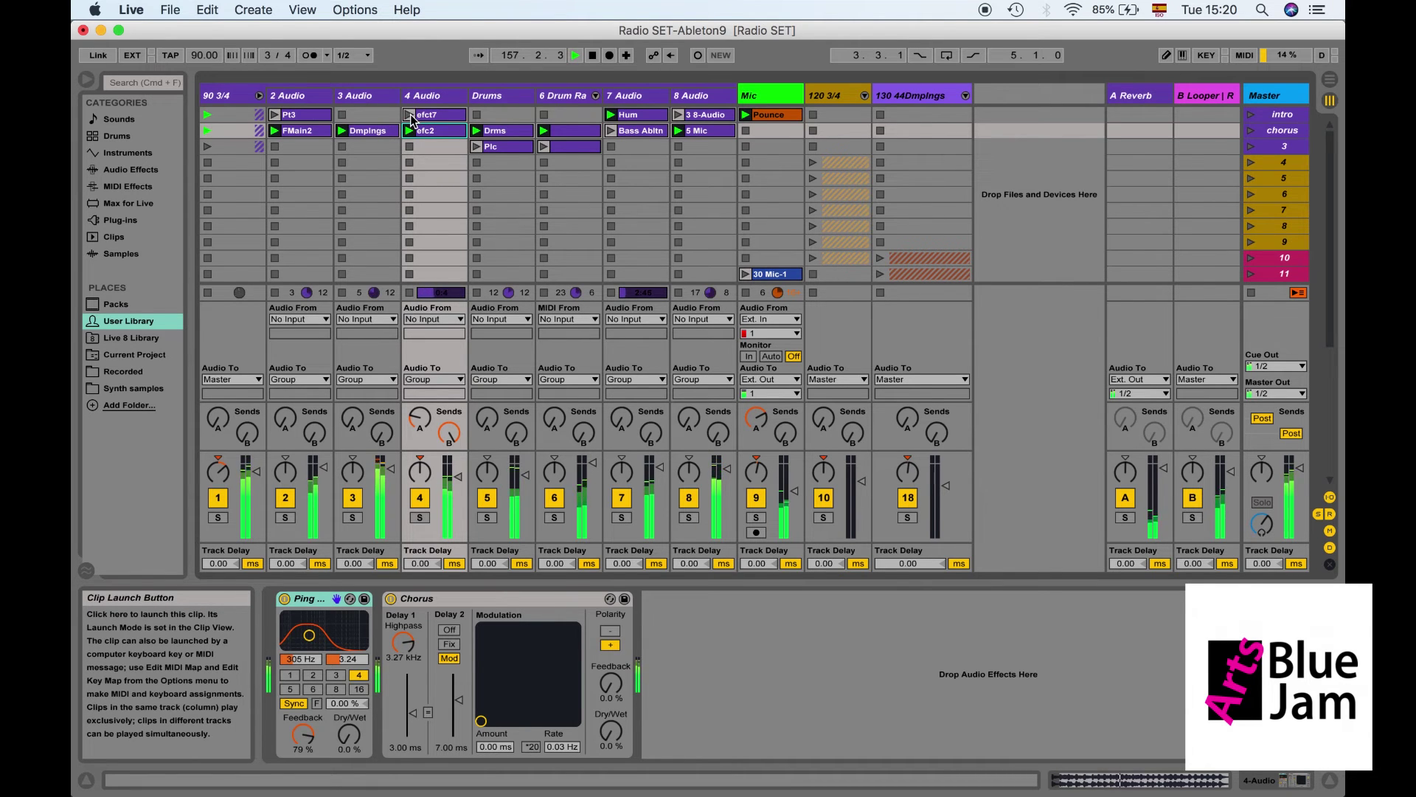
pyautogui.click(1250, 293)
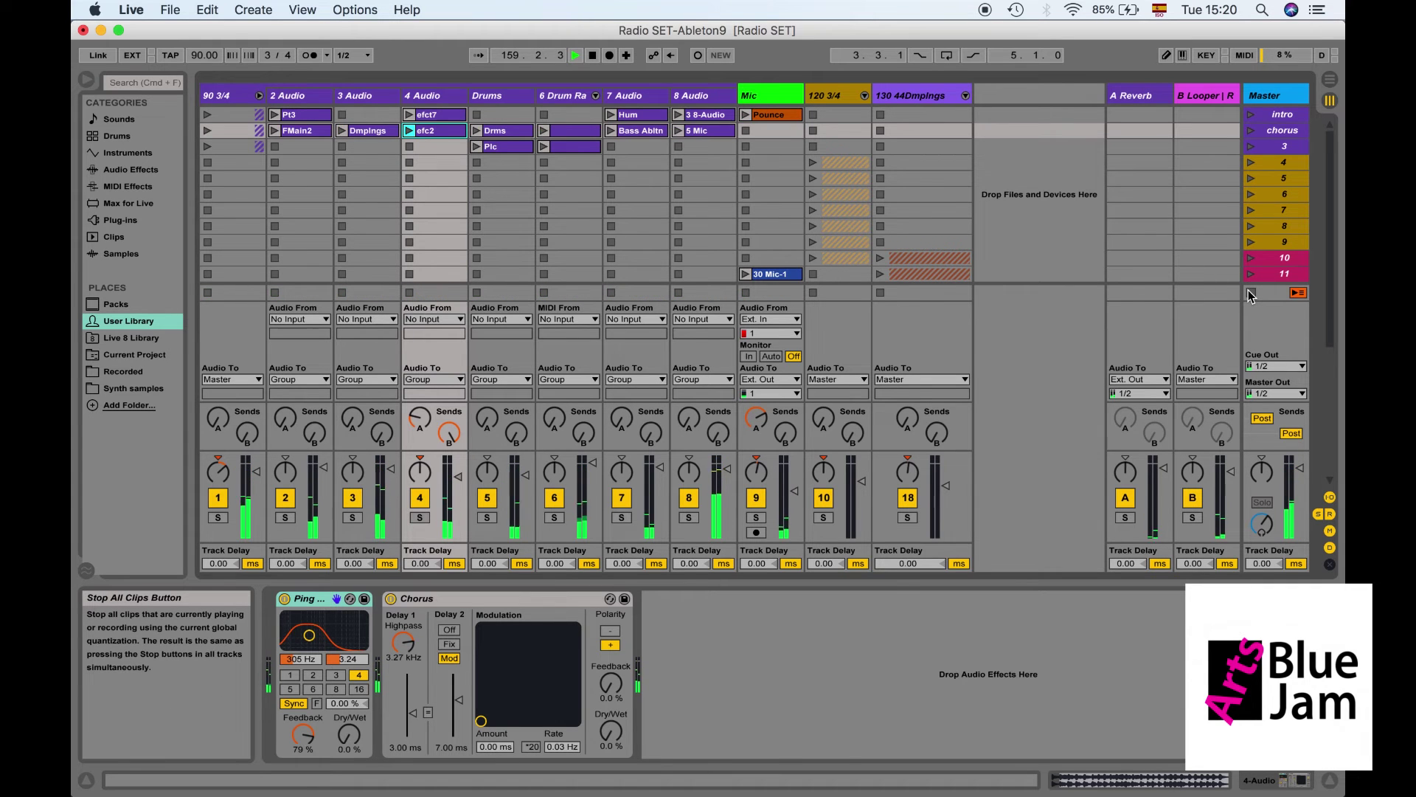
# - Fold and unfold the 90 3/4 group, and select the FMain2 clip on the 2 Audio track
pyautogui.click(259, 96)
pyautogui.click(259, 96)
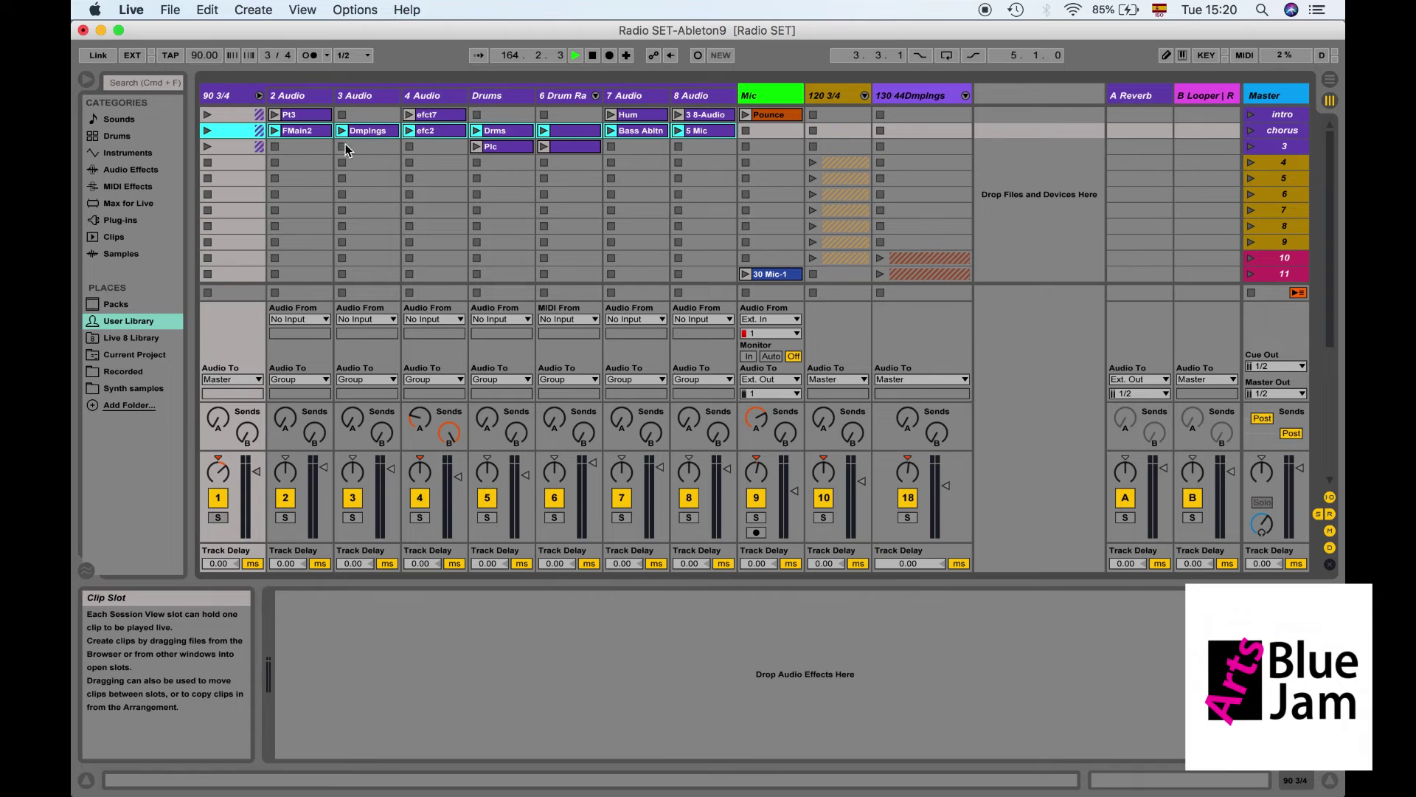
pyautogui.click(307, 134)
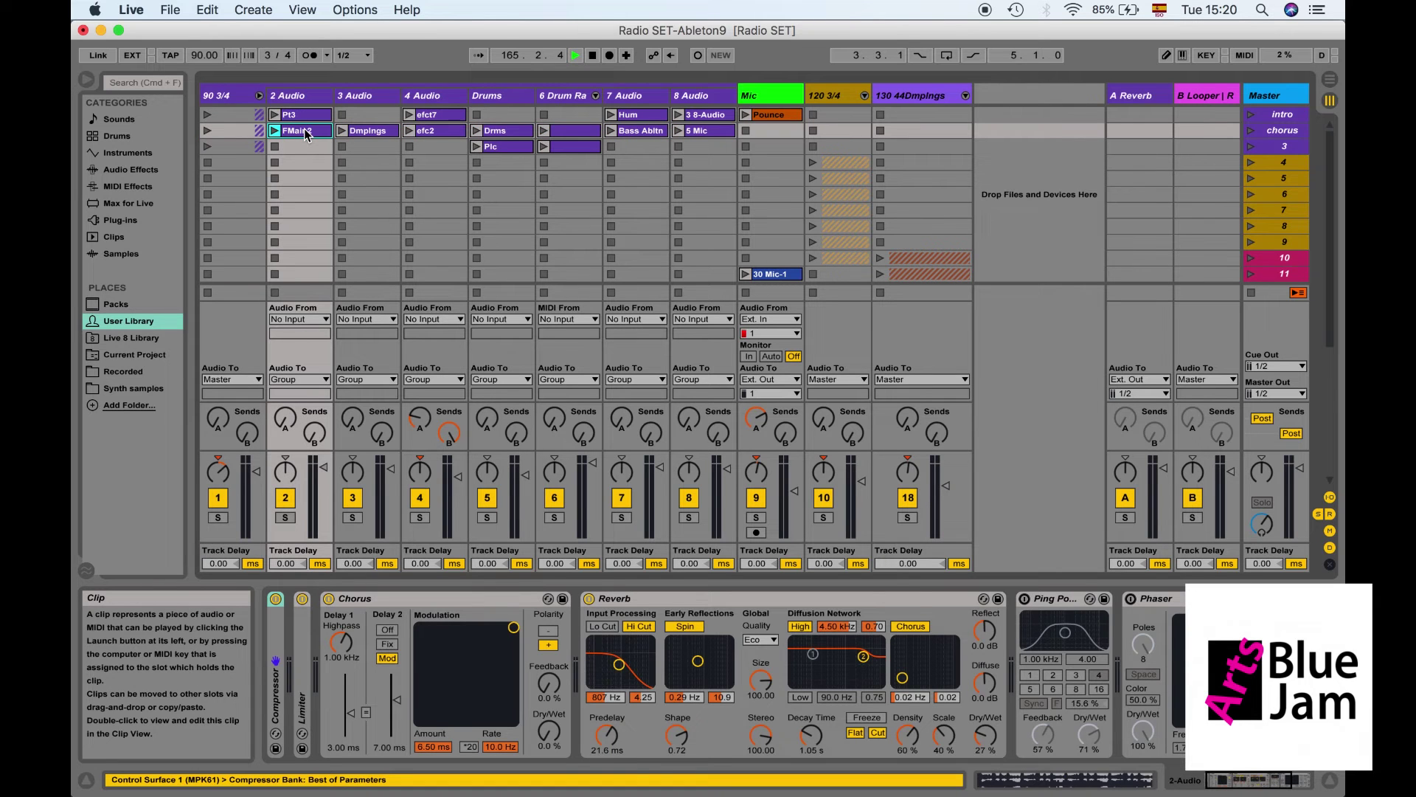
# - Fold and reopen the 90 3/4 group, and unfold the 120 3/4 group to show its tracks
pyautogui.click(259, 95)
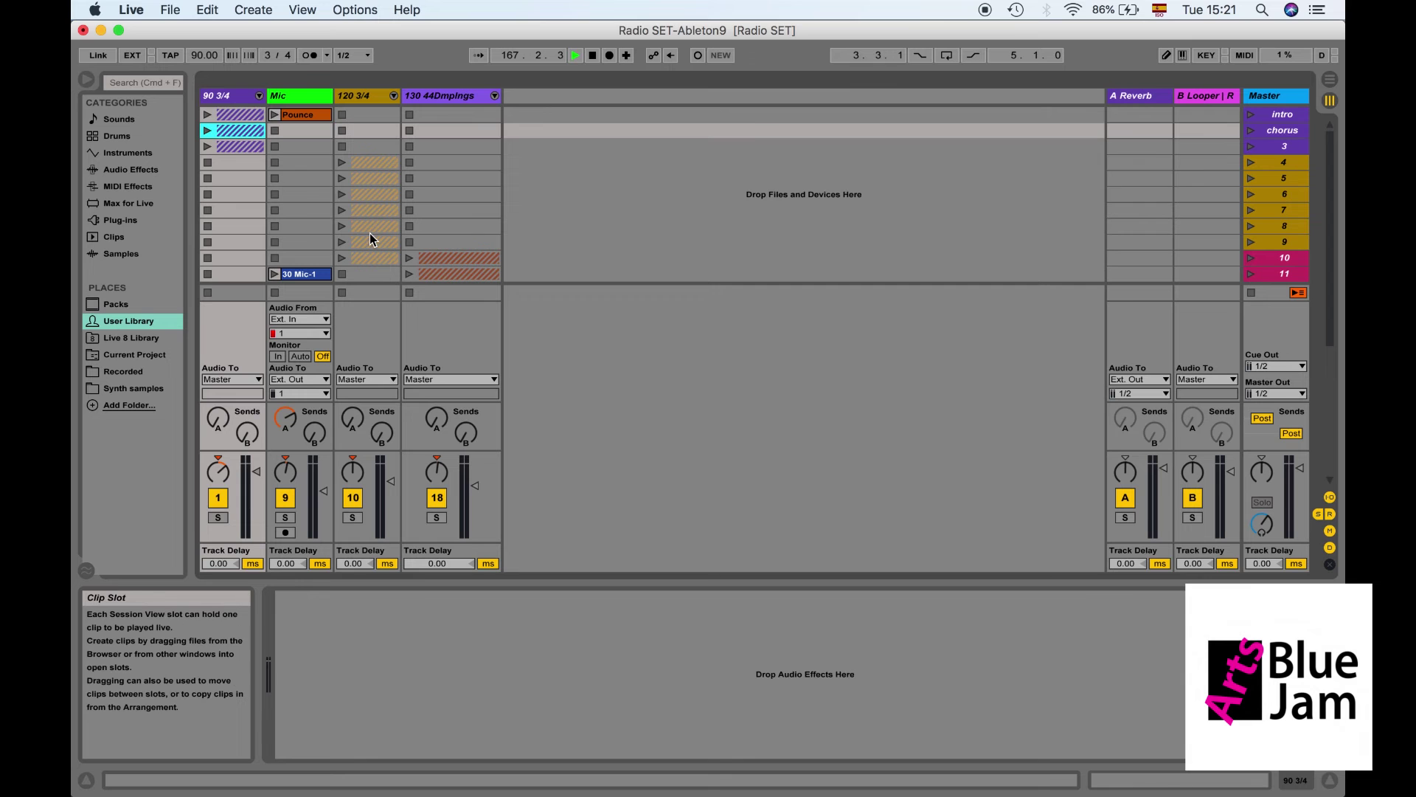
pyautogui.click(259, 95)
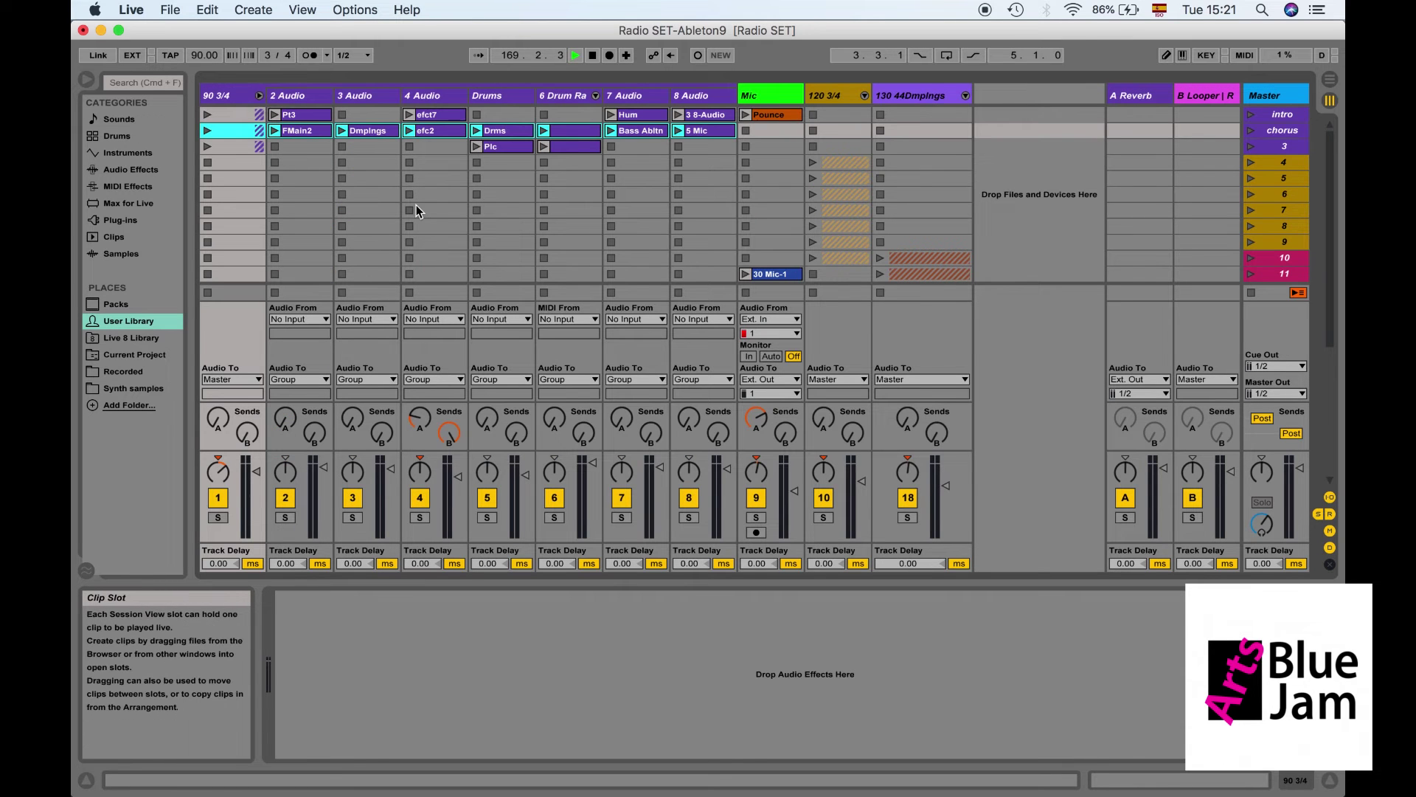
pyautogui.click(866, 97)
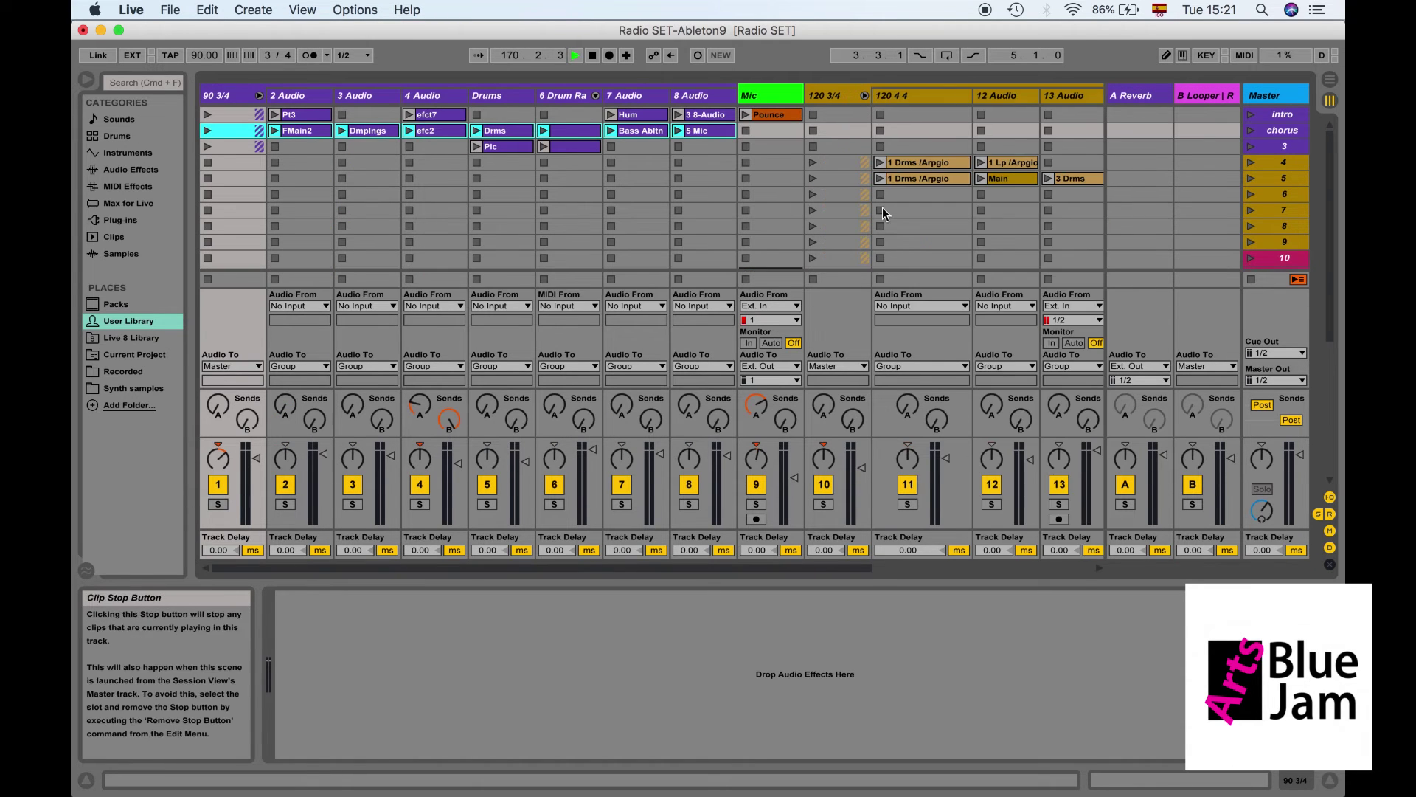
pyautogui.hscroll(5, 882, 207)
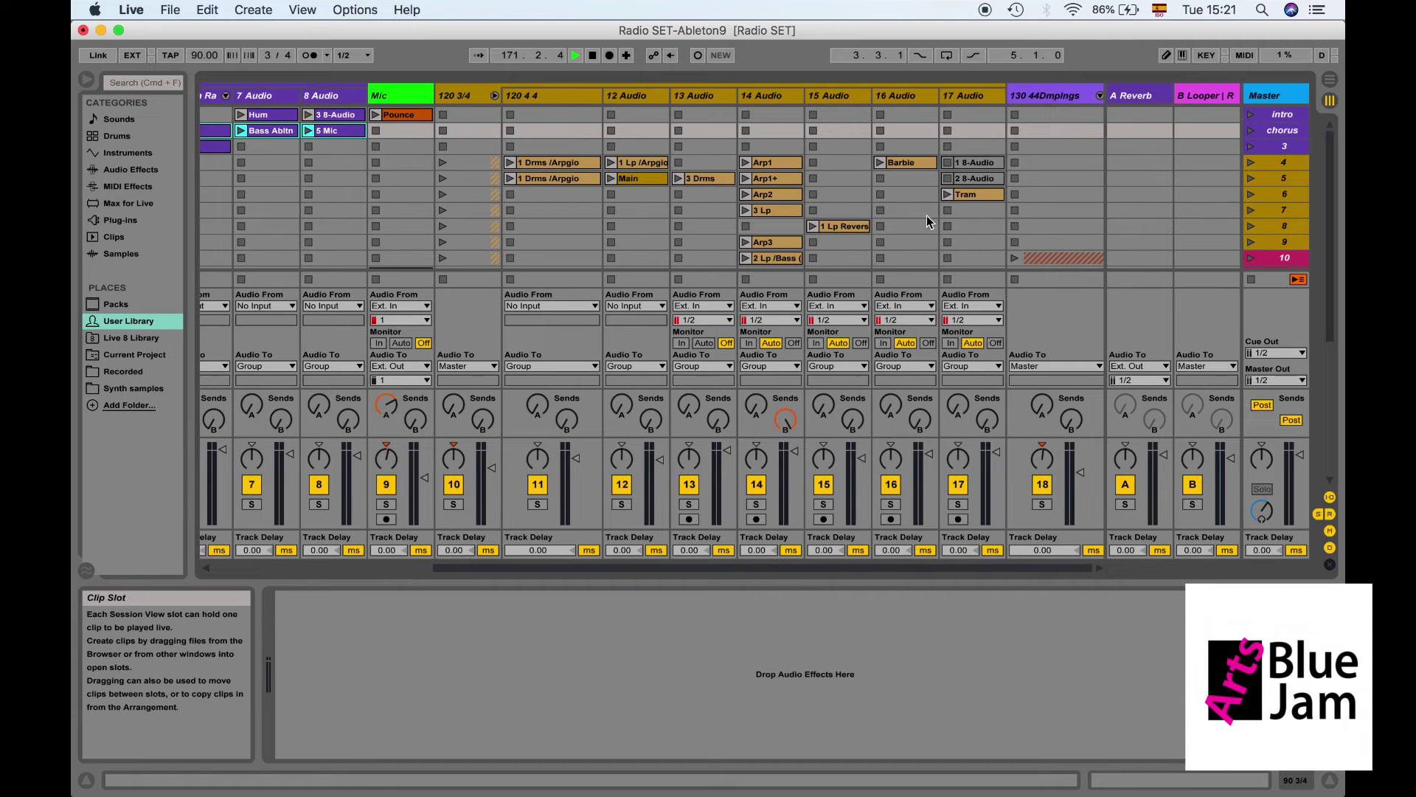
# - Show the mixer's crossfader section and move the crossfader fully to side A
pyautogui.click(1330, 564)
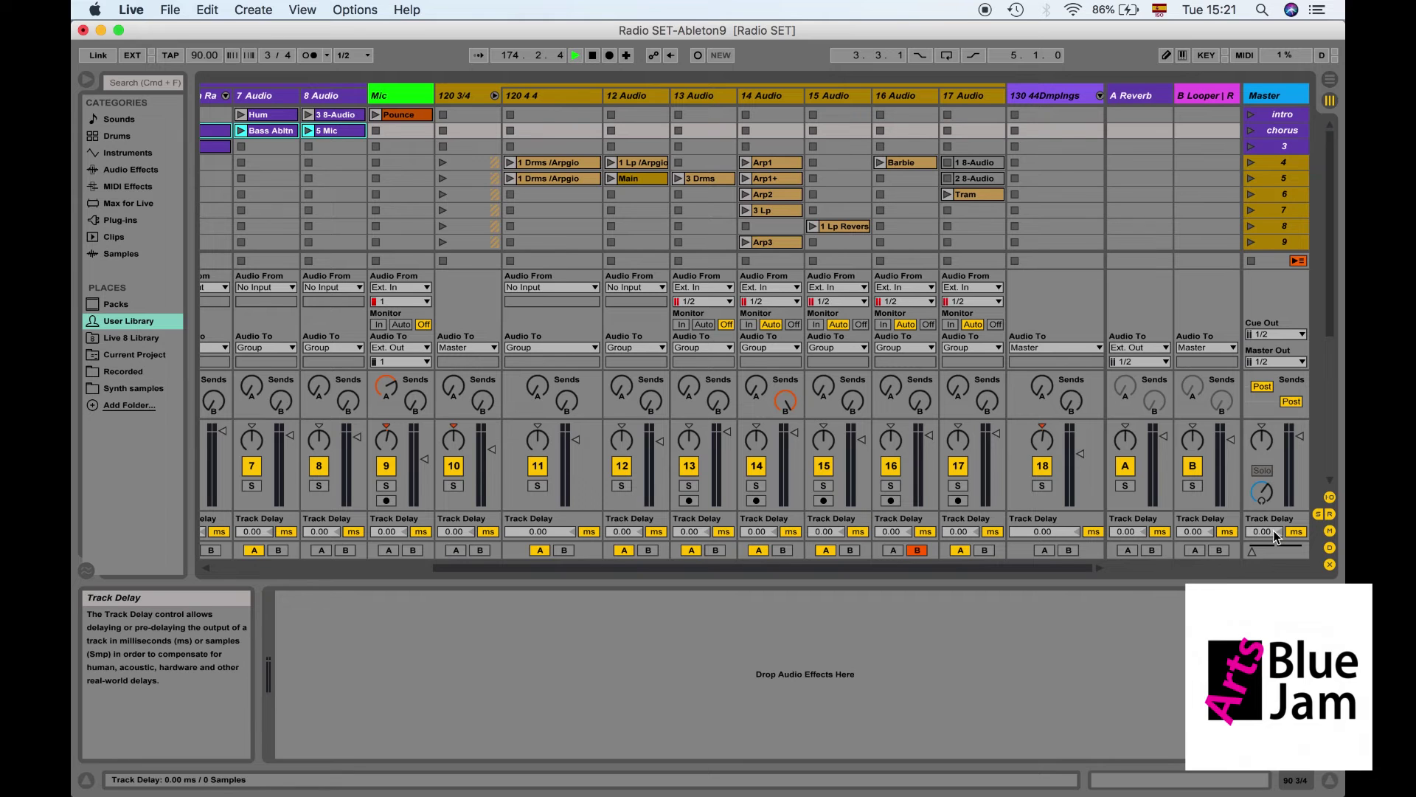
pyautogui.moveTo(1254, 550); pyautogui.dragTo(1269, 550)
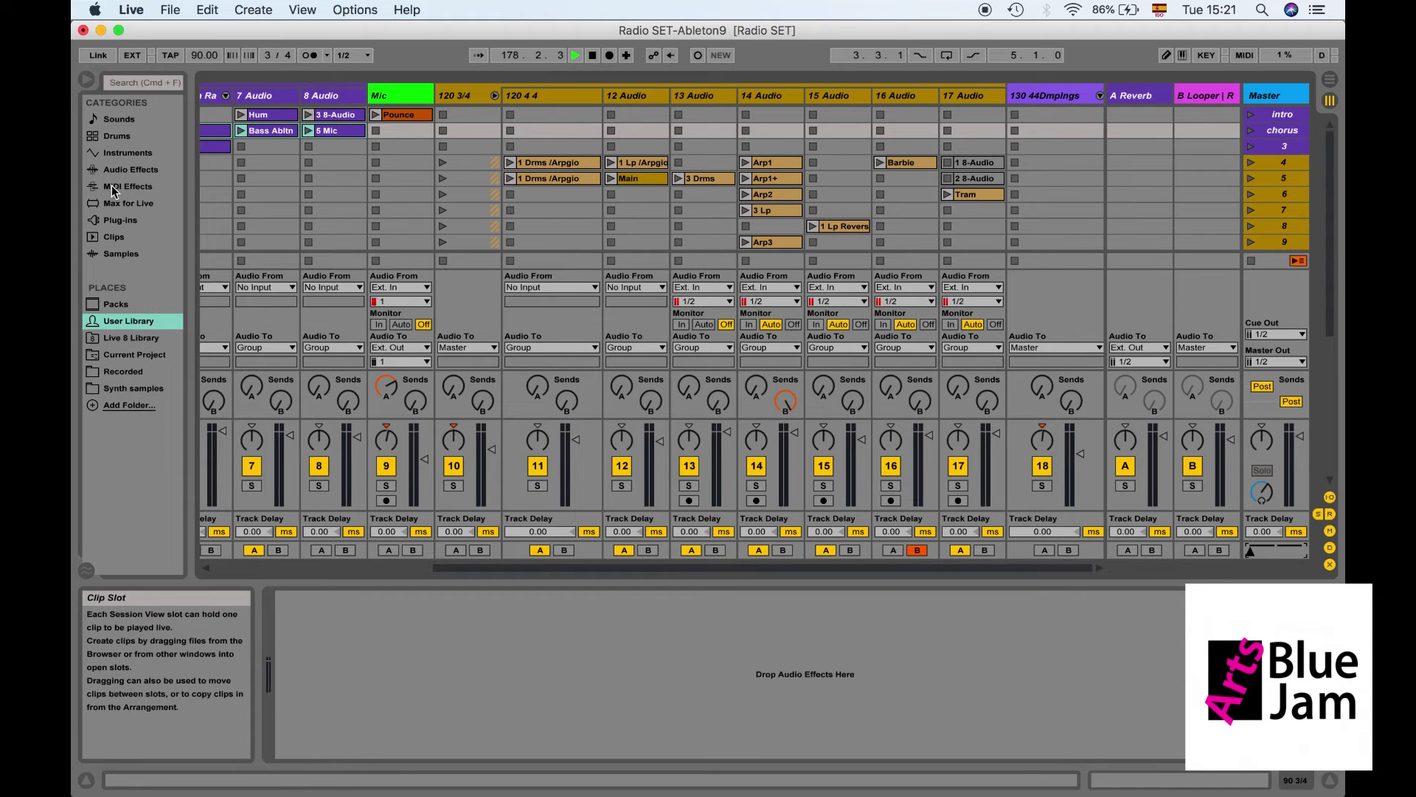
# - Launch the Dmplngs clip on the 3 Audio track and raise its Ping Pong Delay's Dry/Wet to 70 %
pyautogui.hscroll(-6, 317, 151)
pyautogui.scroll(-3, 317, 151)
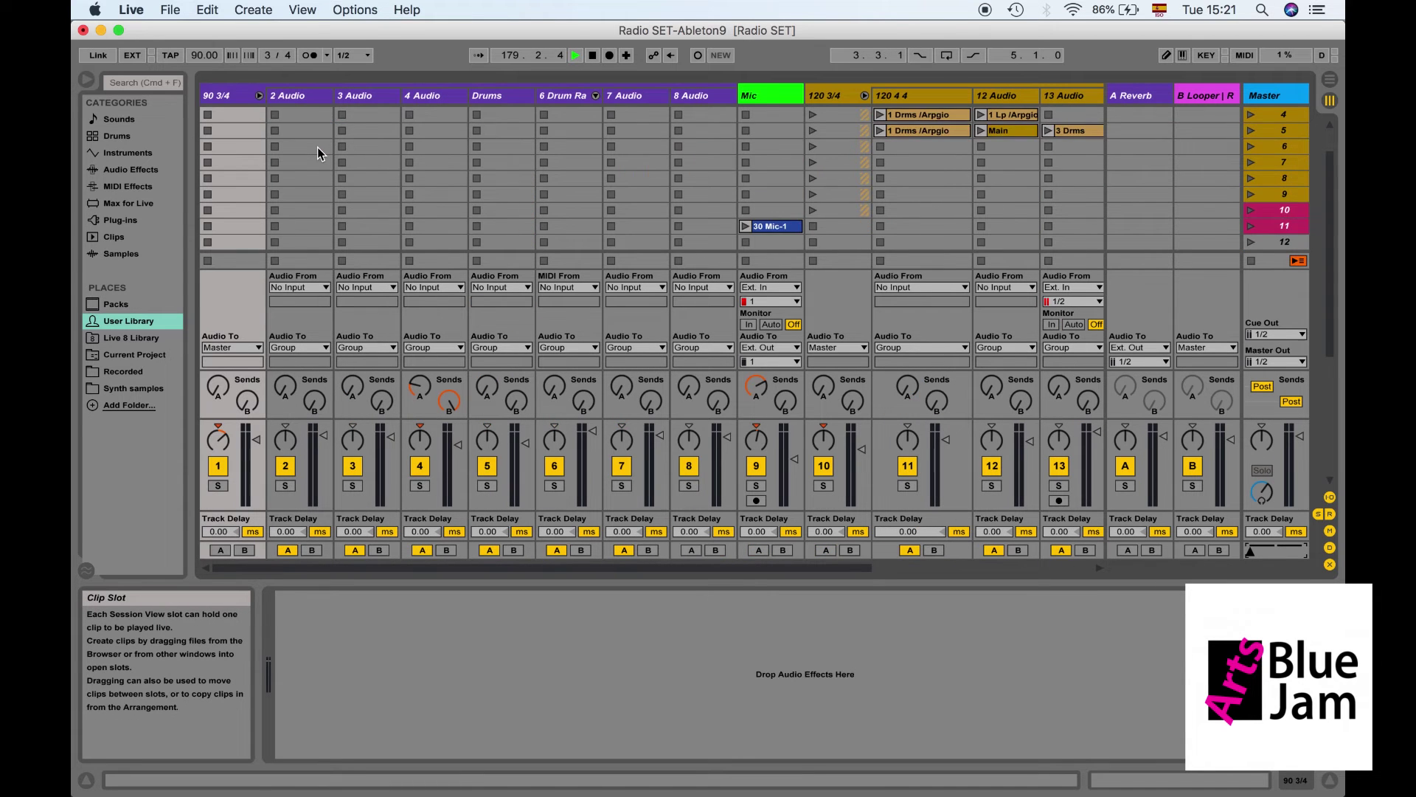
pyautogui.scroll(3, 317, 147)
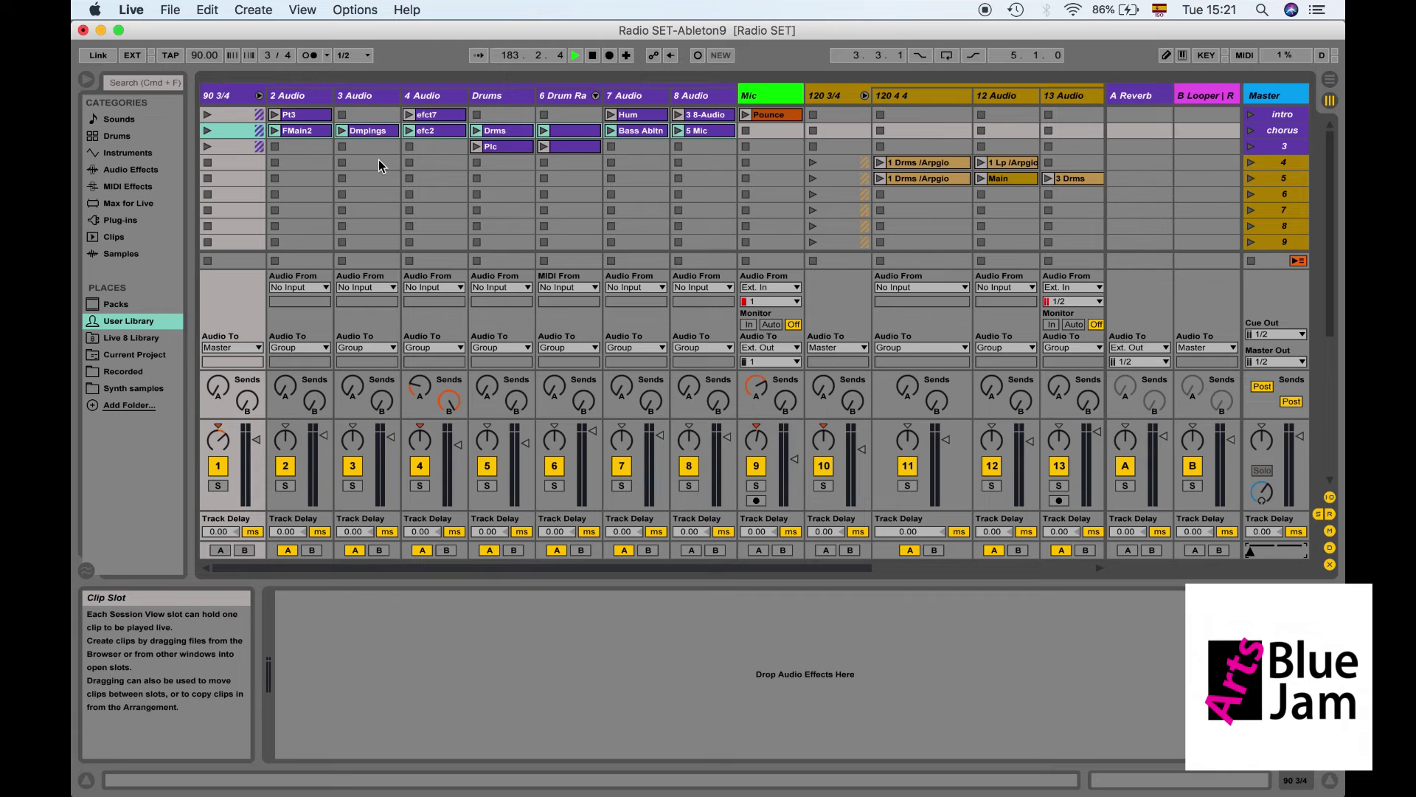
pyautogui.click(343, 131)
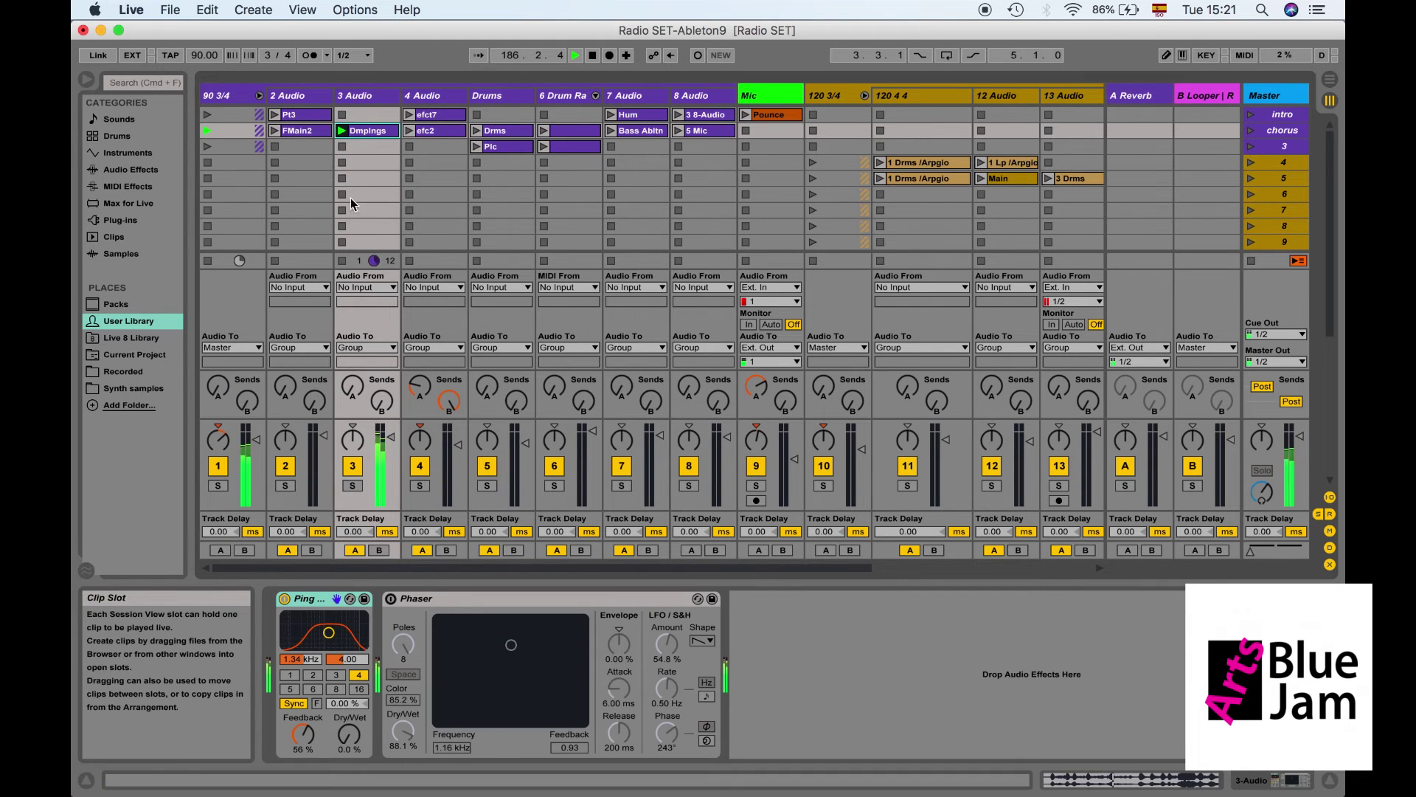
pyautogui.moveTo(349, 734); pyautogui.dragTo(349, 724)
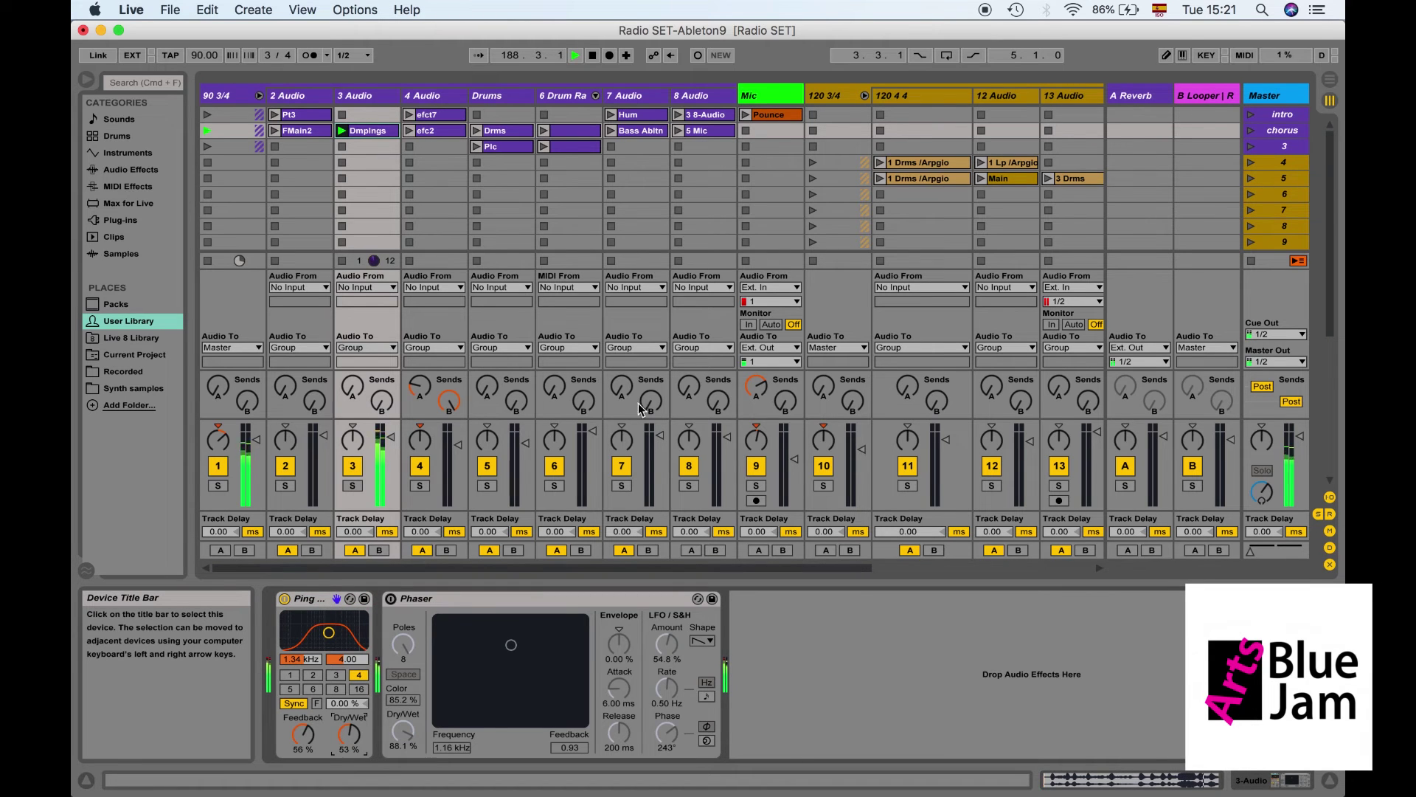
pyautogui.moveTo(361, 739); pyautogui.dragTo(361, 738)
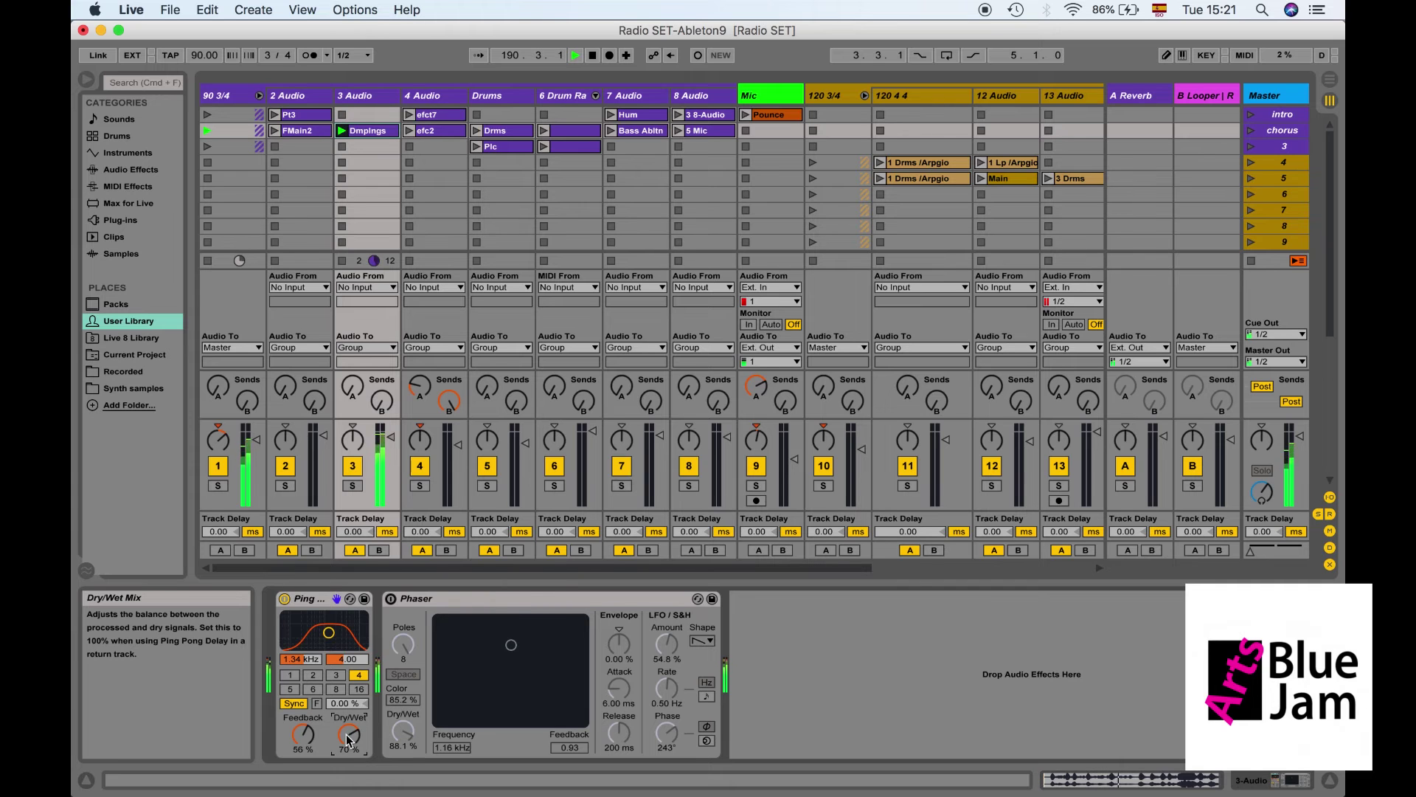
# - Launch the Hum clip on the 7 Audio track and set its Phaser to 12.3 kHz frequency and 0.99 feedback
pyautogui.click(612, 115)
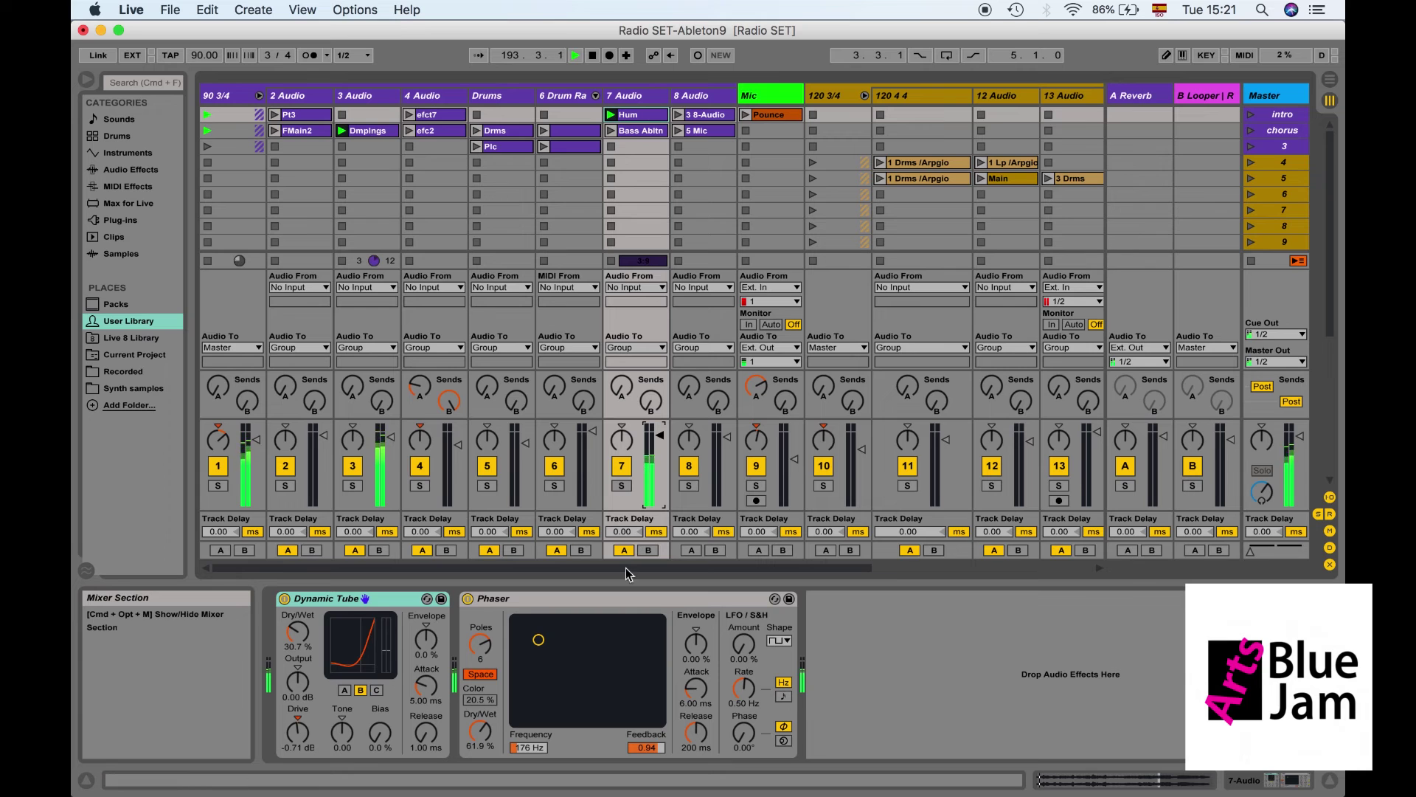
pyautogui.moveTo(538, 640); pyautogui.dragTo(650, 619)
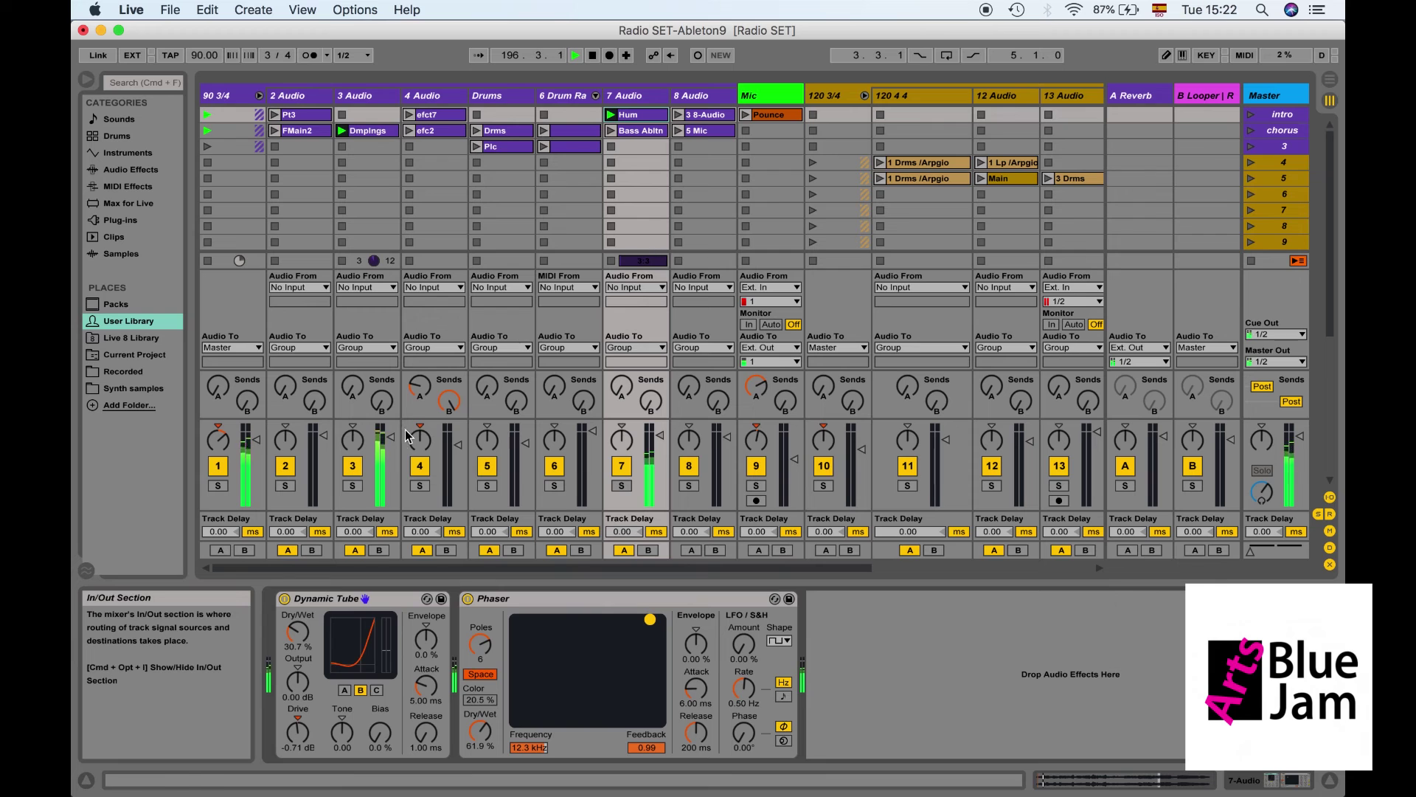
# - Lower the 3 Audio track's volume to about -20.5 dB and launch the Barbie clip on the 16 Audio track
pyautogui.moveTo(391, 438); pyautogui.dragTo(390, 460)
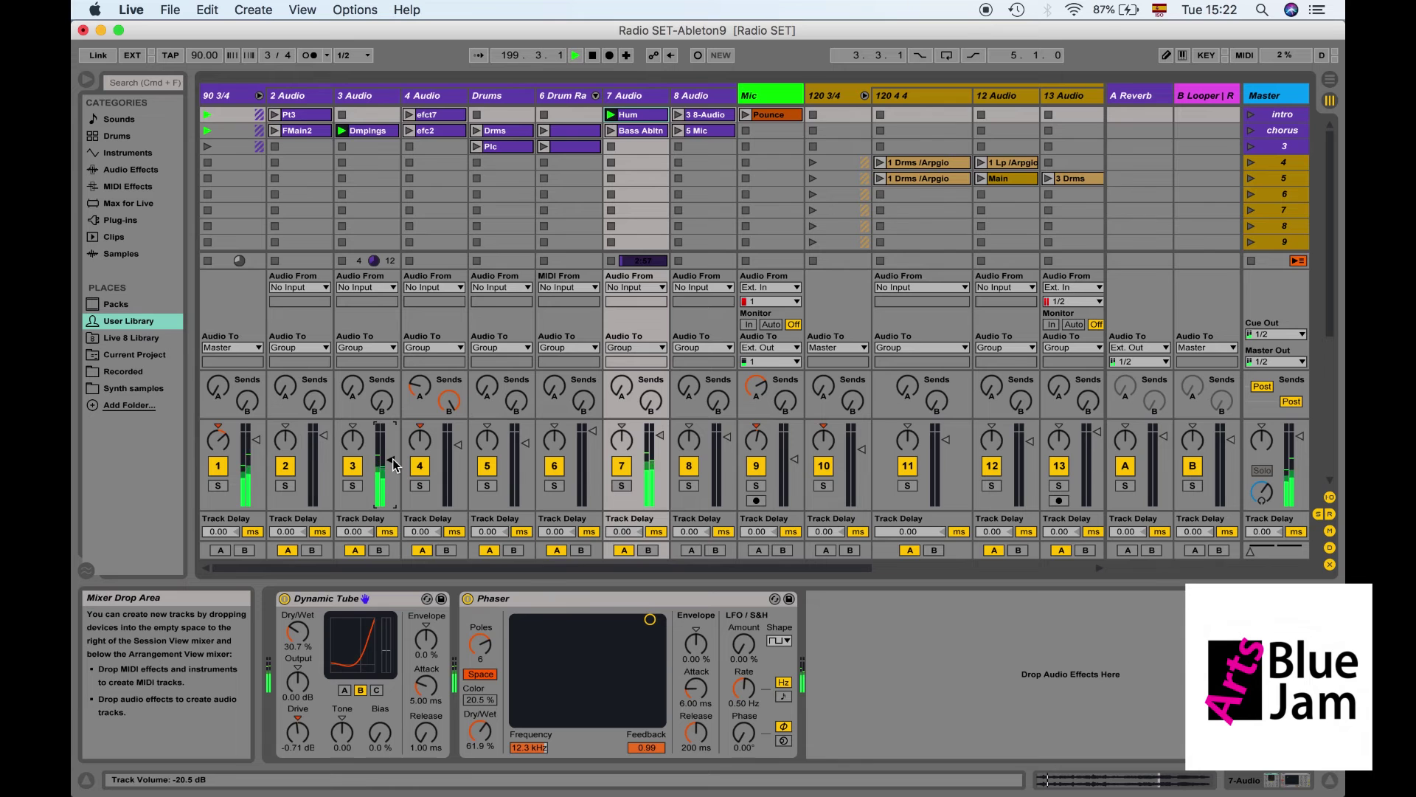
pyautogui.hscroll(5, 900, 185)
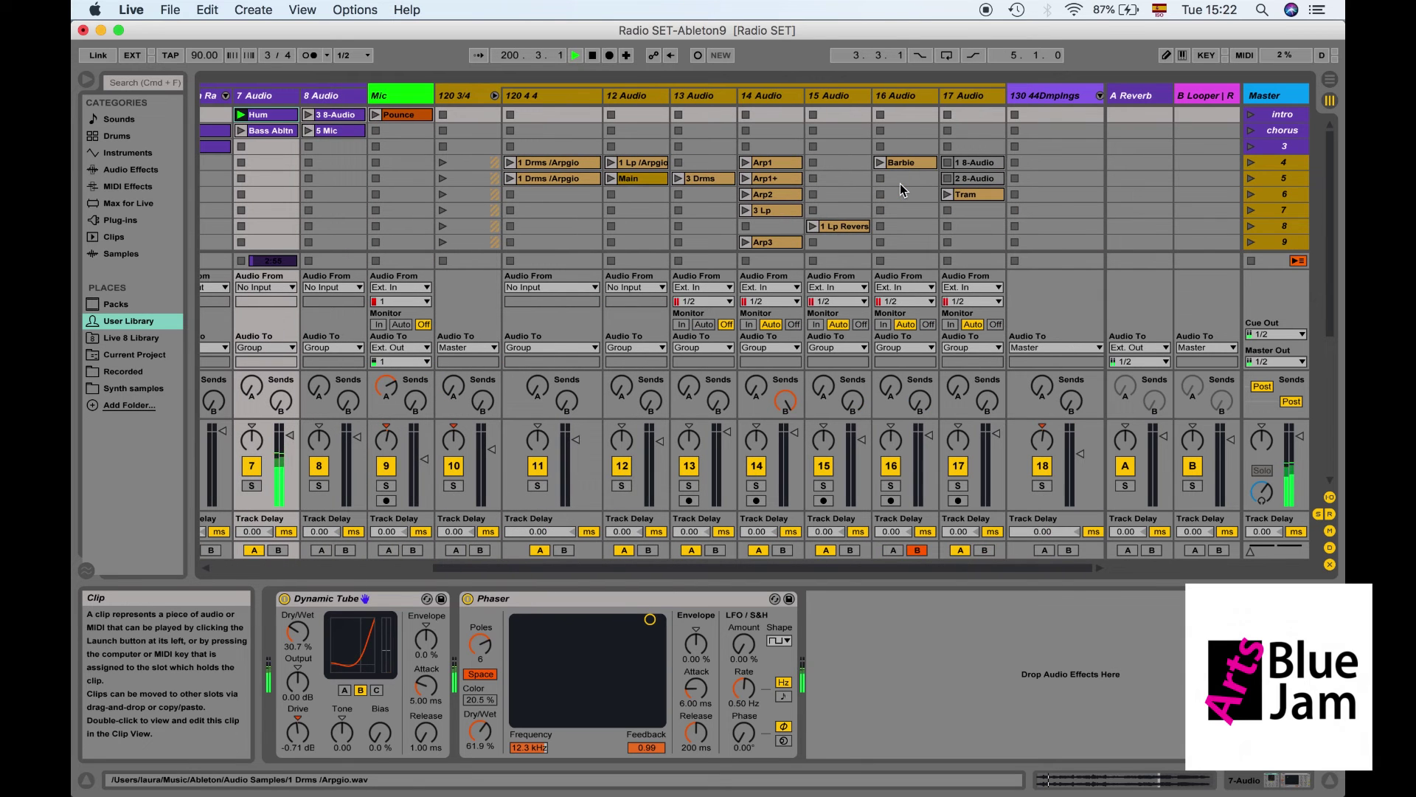
pyautogui.scroll(-2, 900, 183)
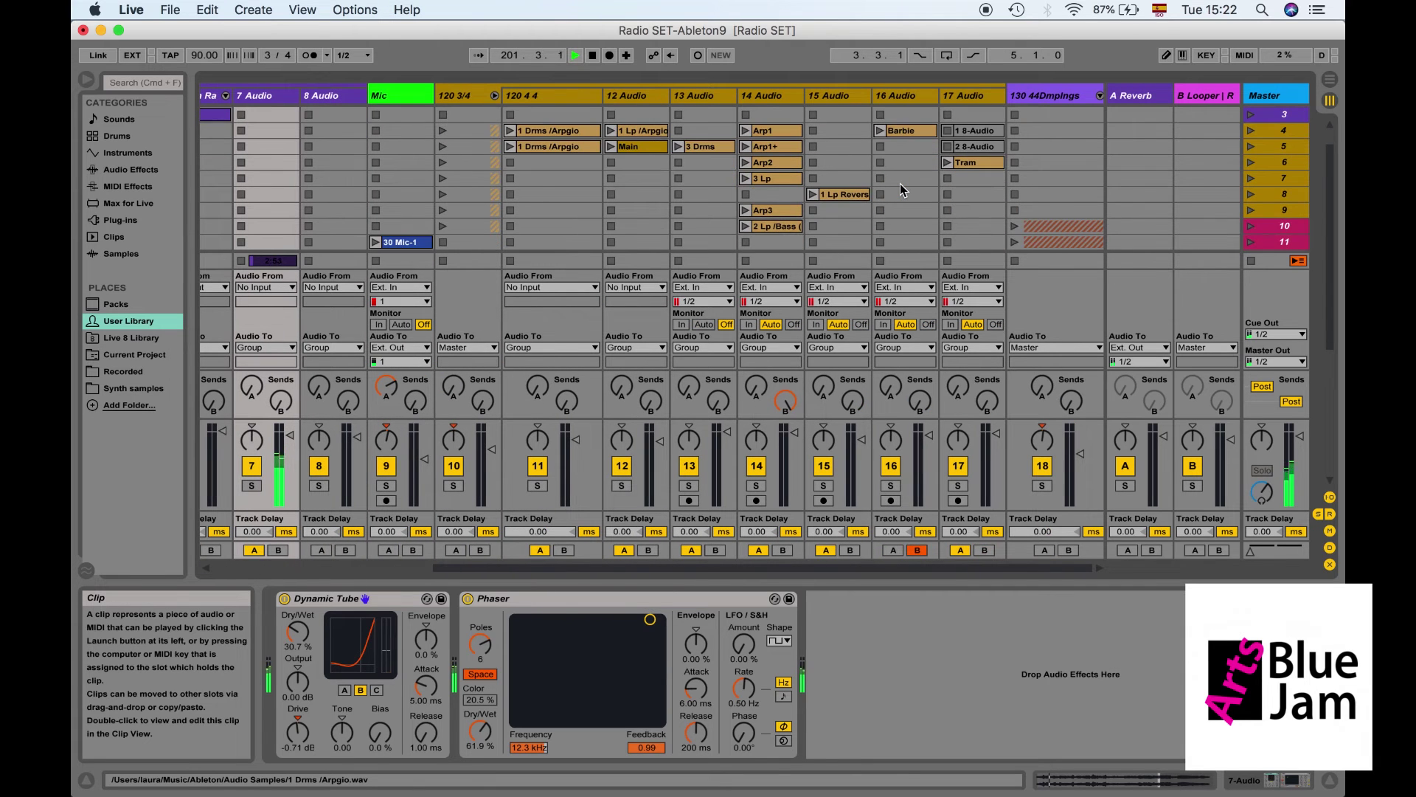
pyautogui.click(878, 131)
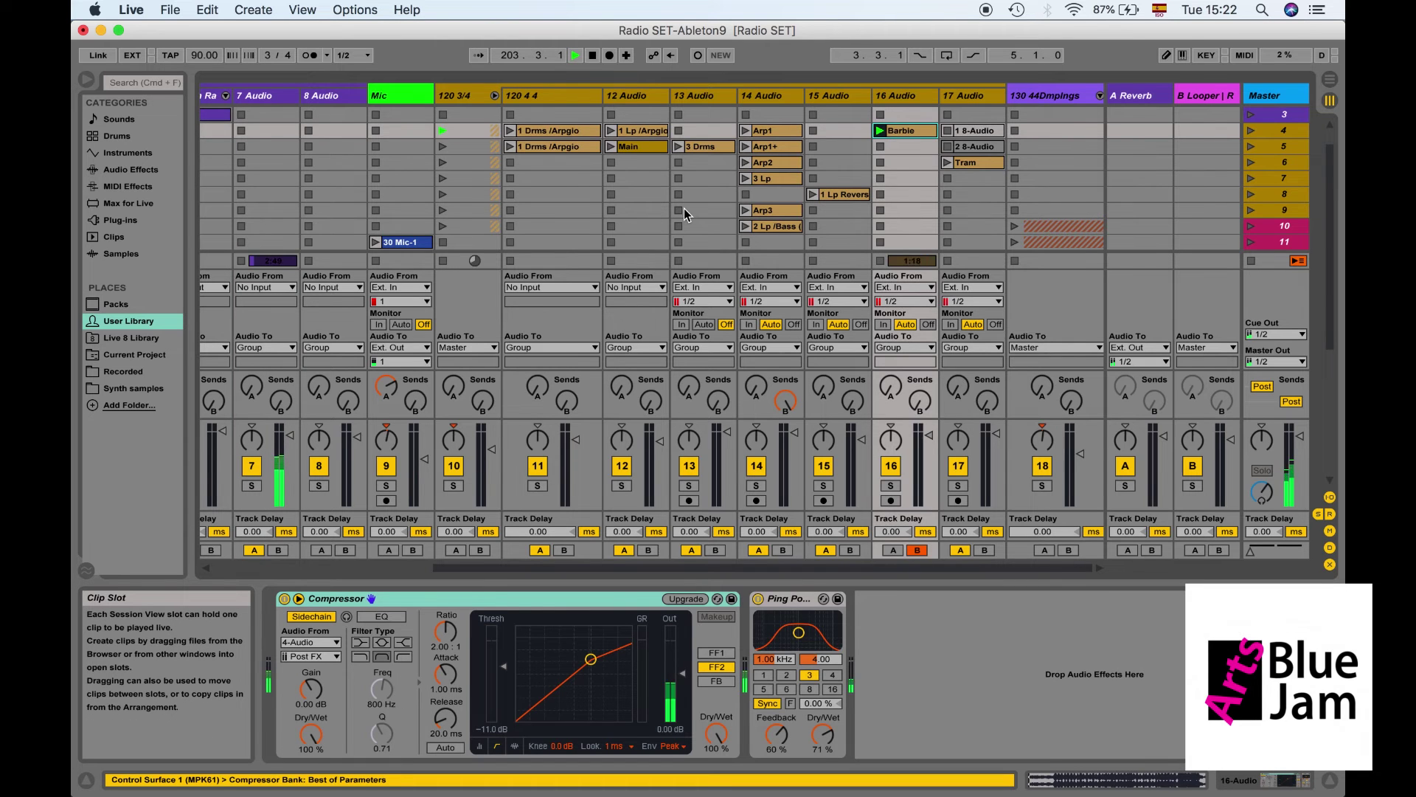
# - Fade from side A to side B with the crossfader, pausing at about the centre before going fully to B
pyautogui.hscroll(-3, 683, 208)
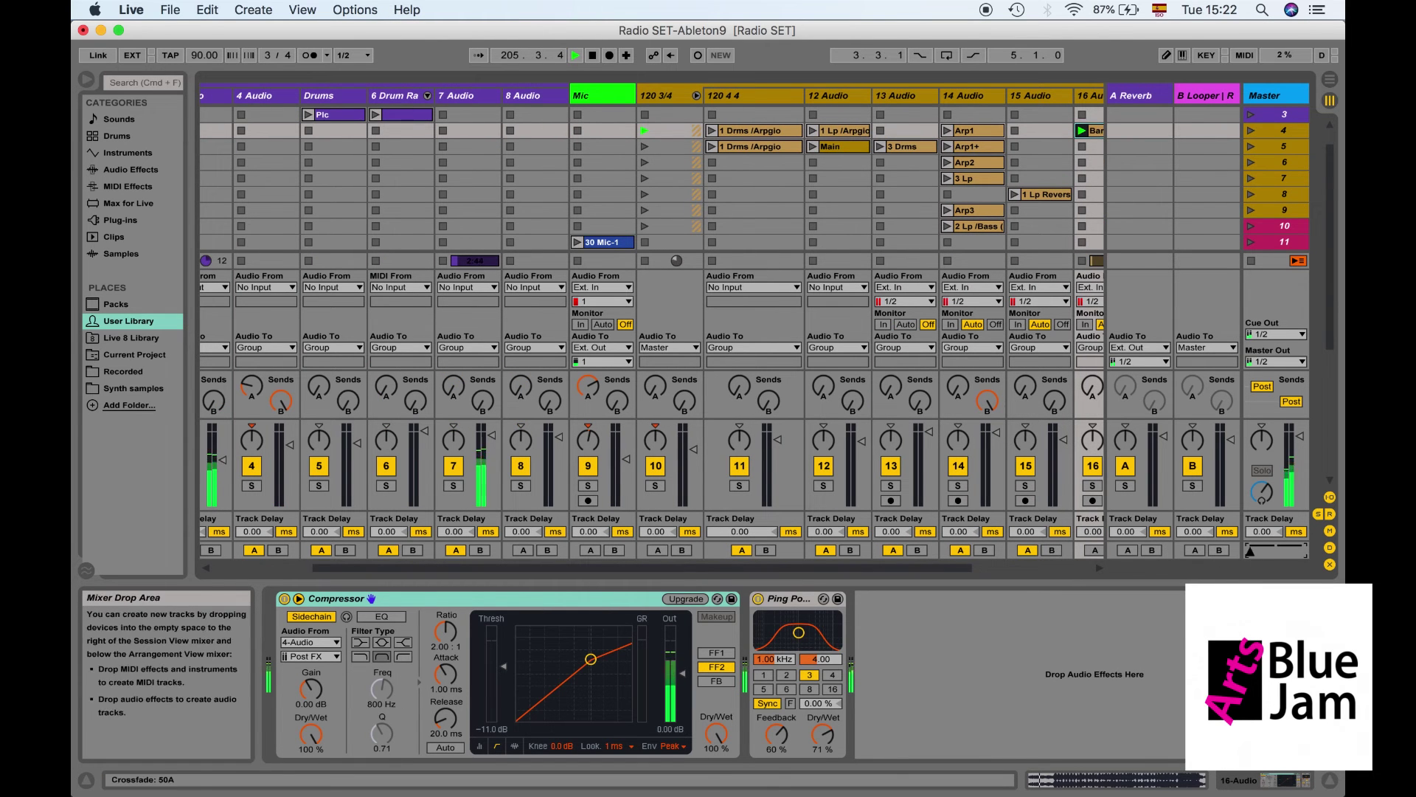
pyautogui.moveTo(1250, 552); pyautogui.dragTo(1270, 554)
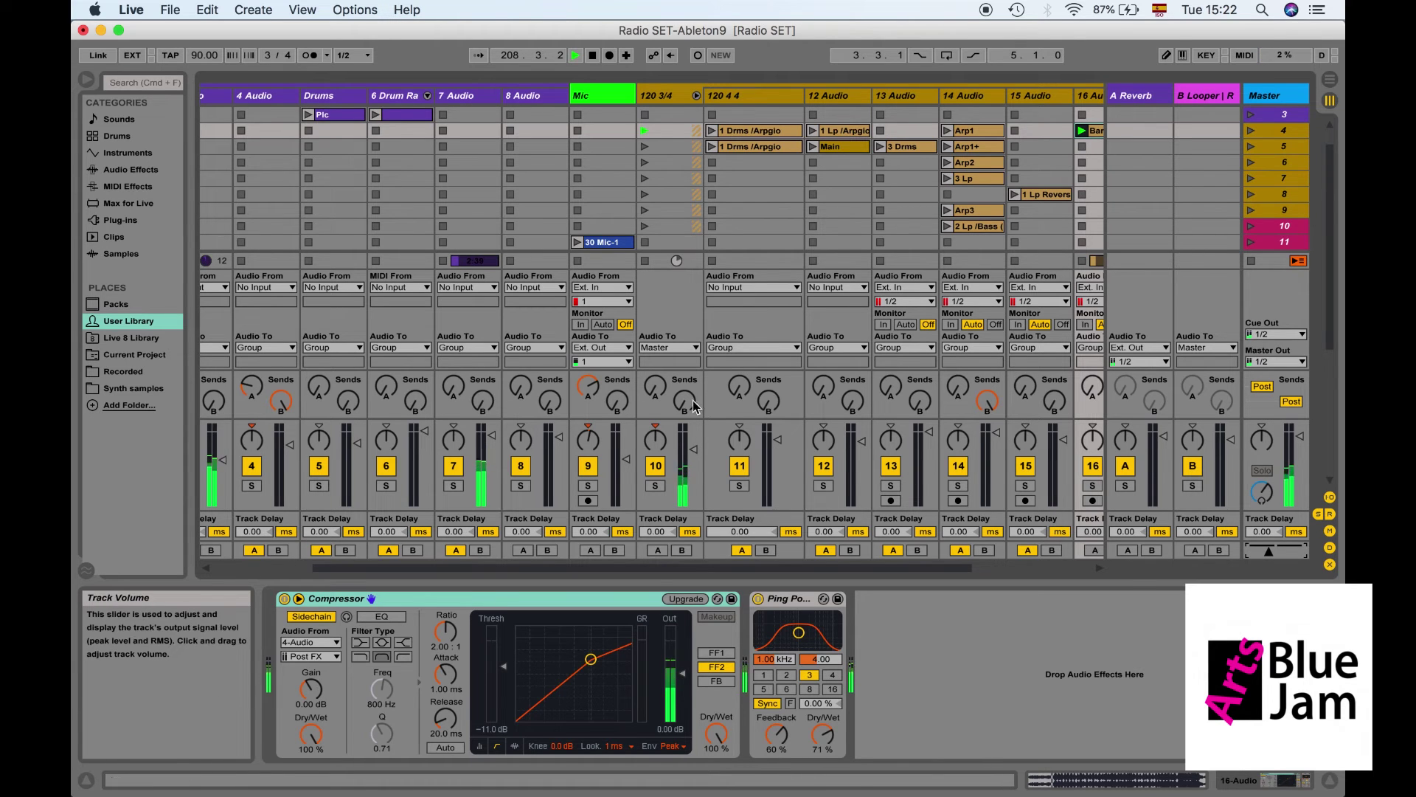
pyautogui.hscroll(-5, 467, 420)
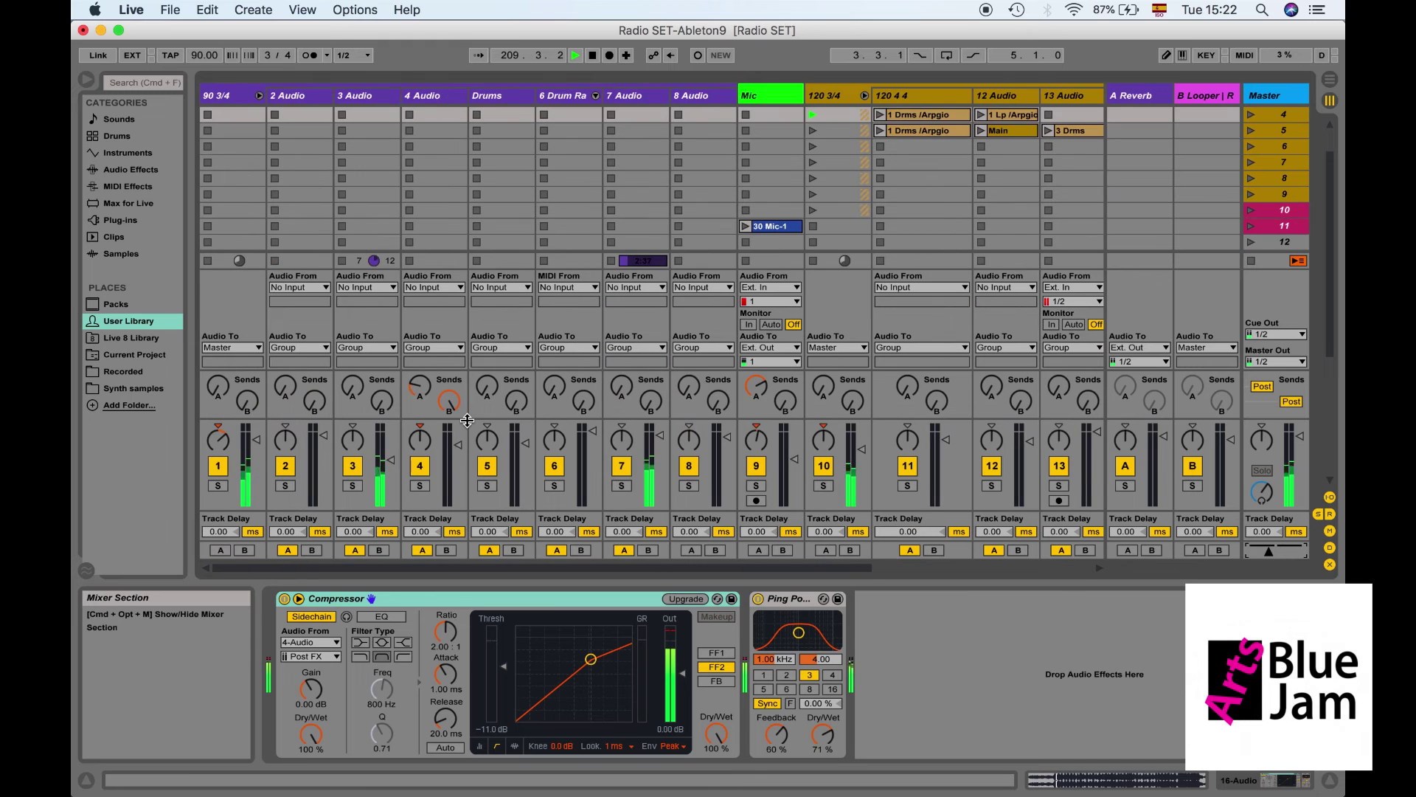
pyautogui.scroll(3, 467, 420)
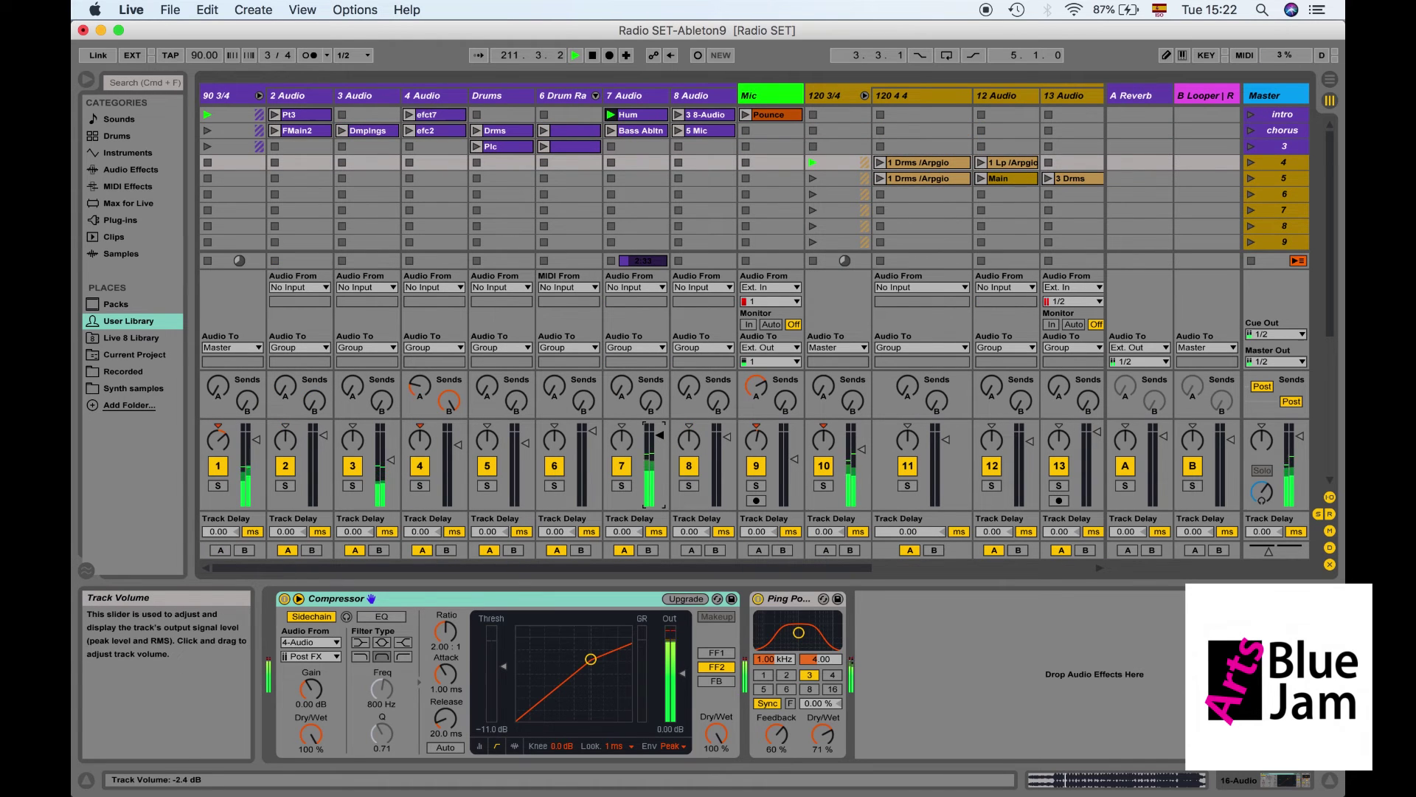
pyautogui.hscroll(10, 1042, 476)
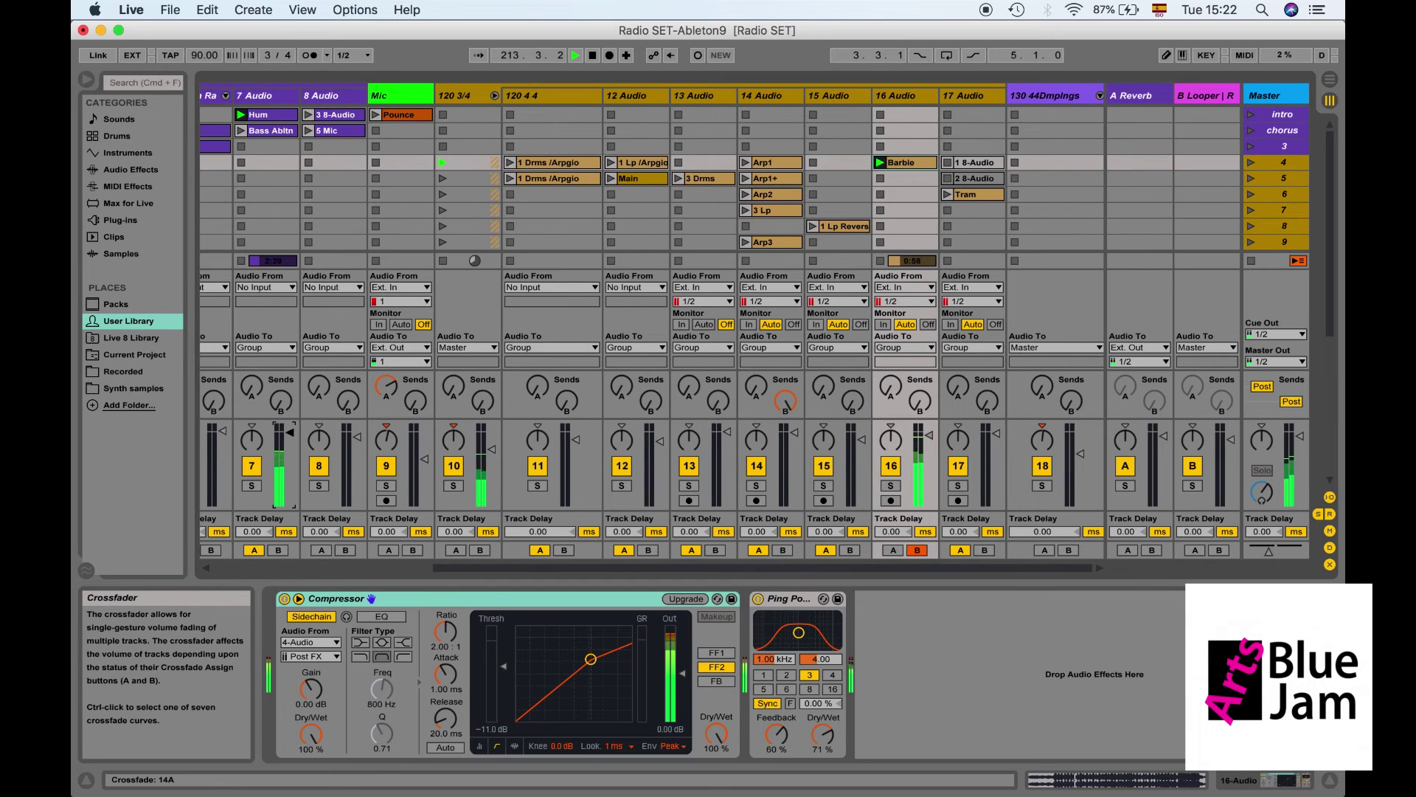
pyautogui.moveTo(1270, 552); pyautogui.dragTo(1284, 551)
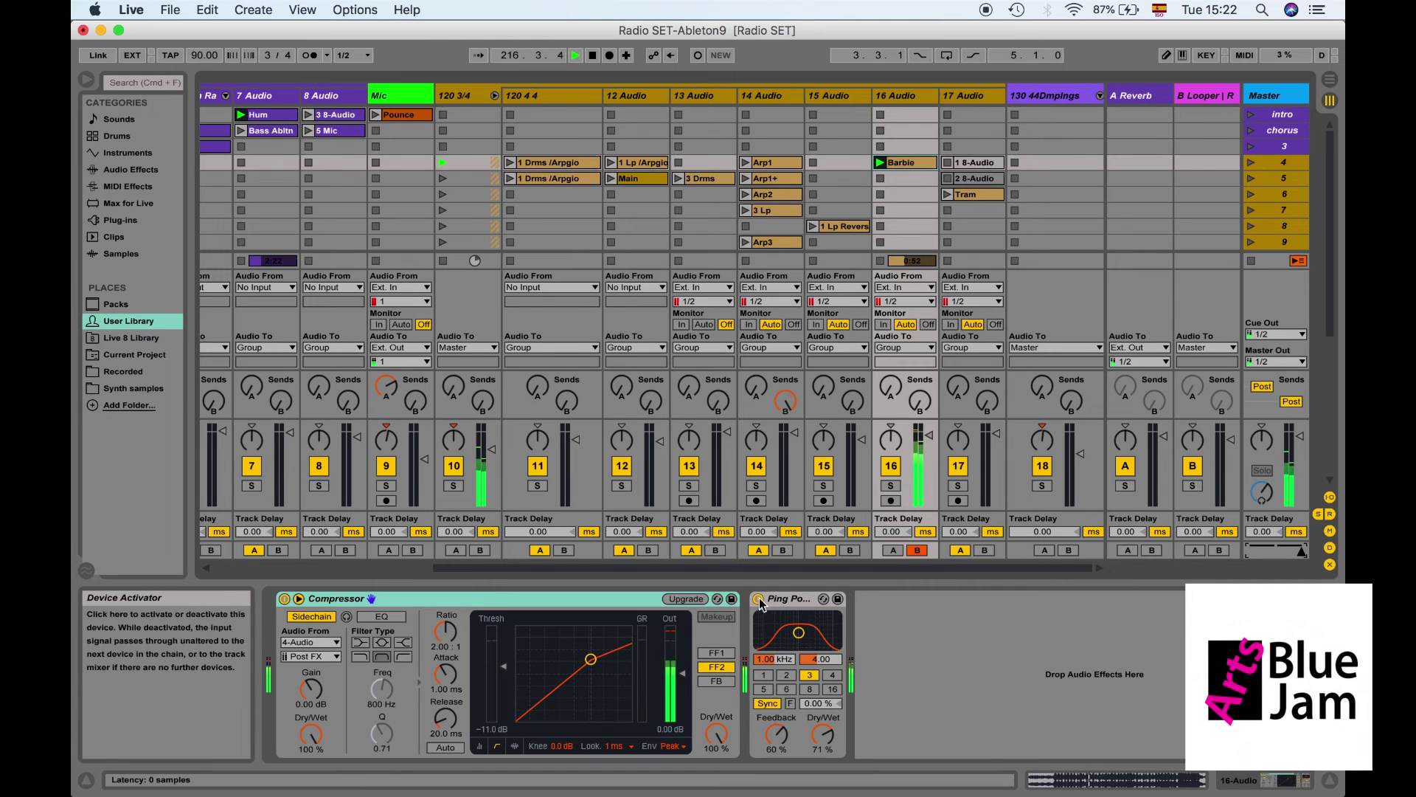
# - Lower the Dry/Wet of the 16 Audio track's Ping Pong Delay to 0 % and switch the device off
pyautogui.moveTo(824, 734); pyautogui.dragTo(823, 745)
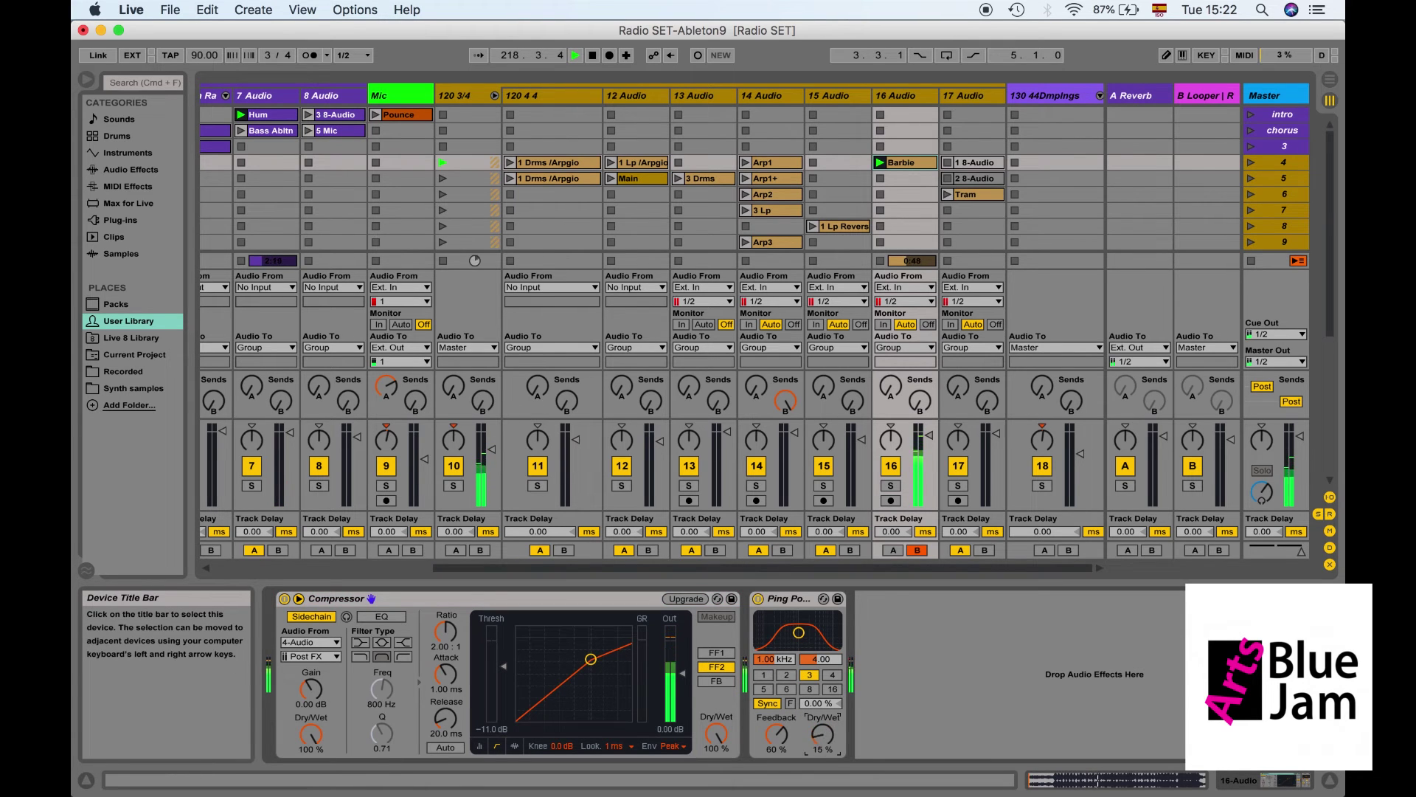
pyautogui.click(759, 599)
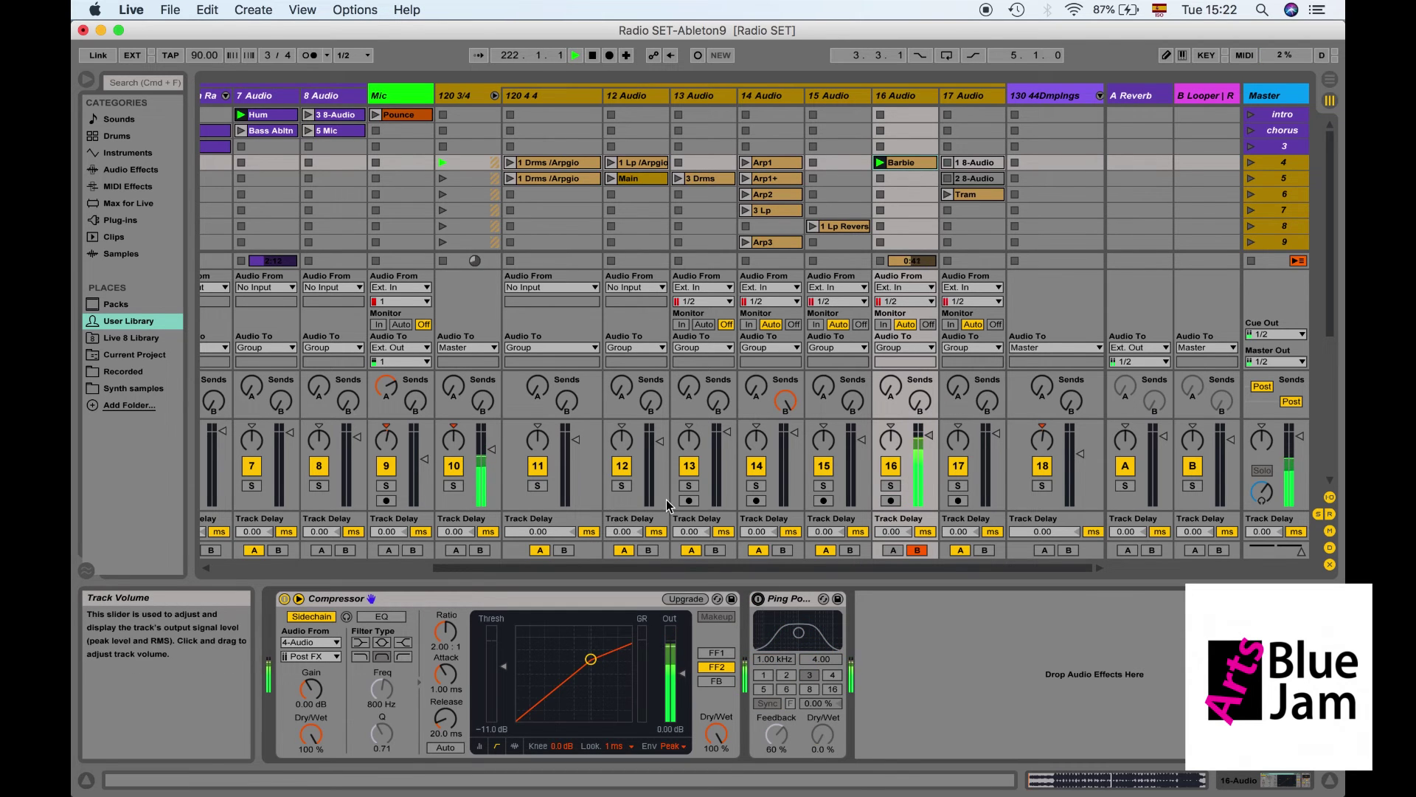
# - Stop the playing clips in the 90 3/4 group and set the song tempo to 120 BPM
pyautogui.hscroll(-5, 460, 298)
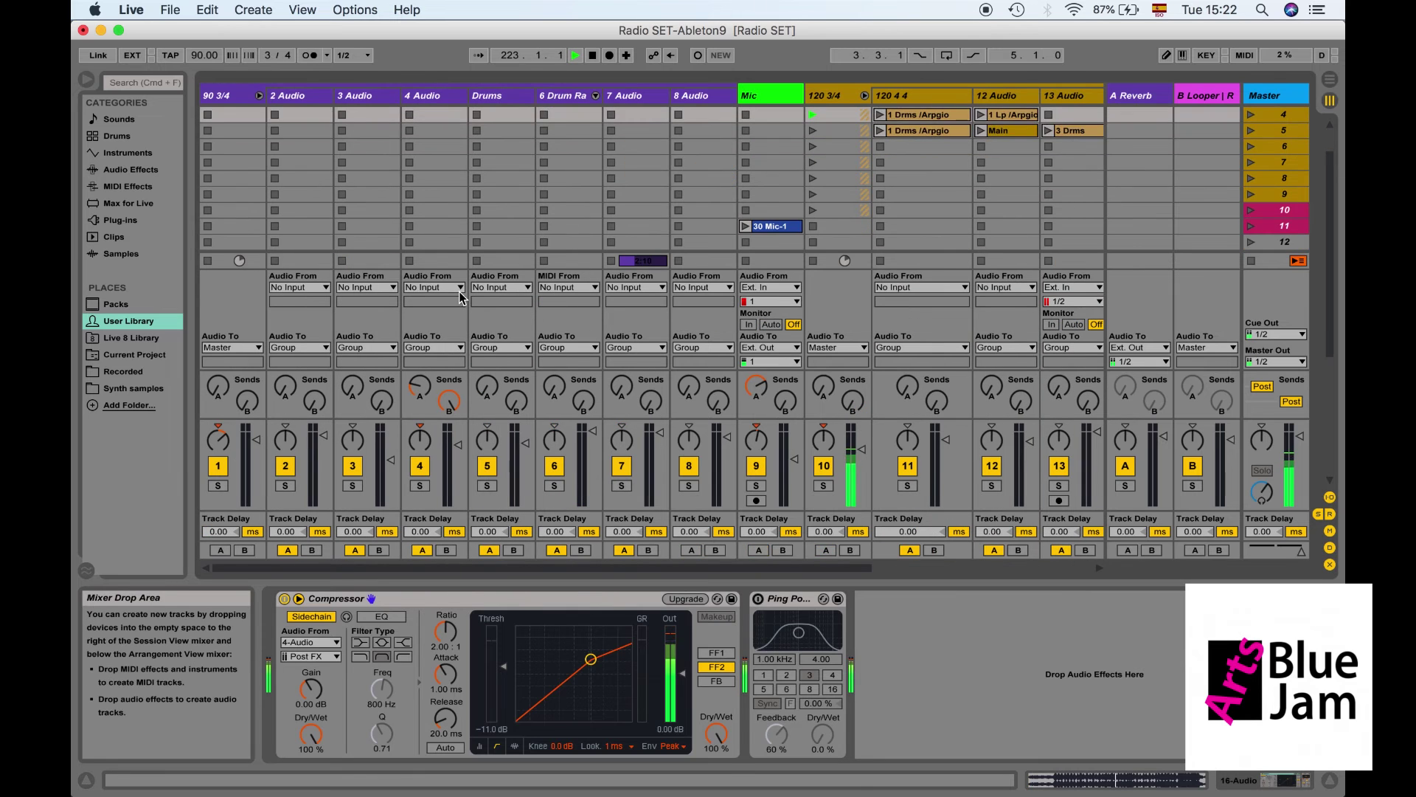
pyautogui.click(208, 262)
pyautogui.click(612, 262)
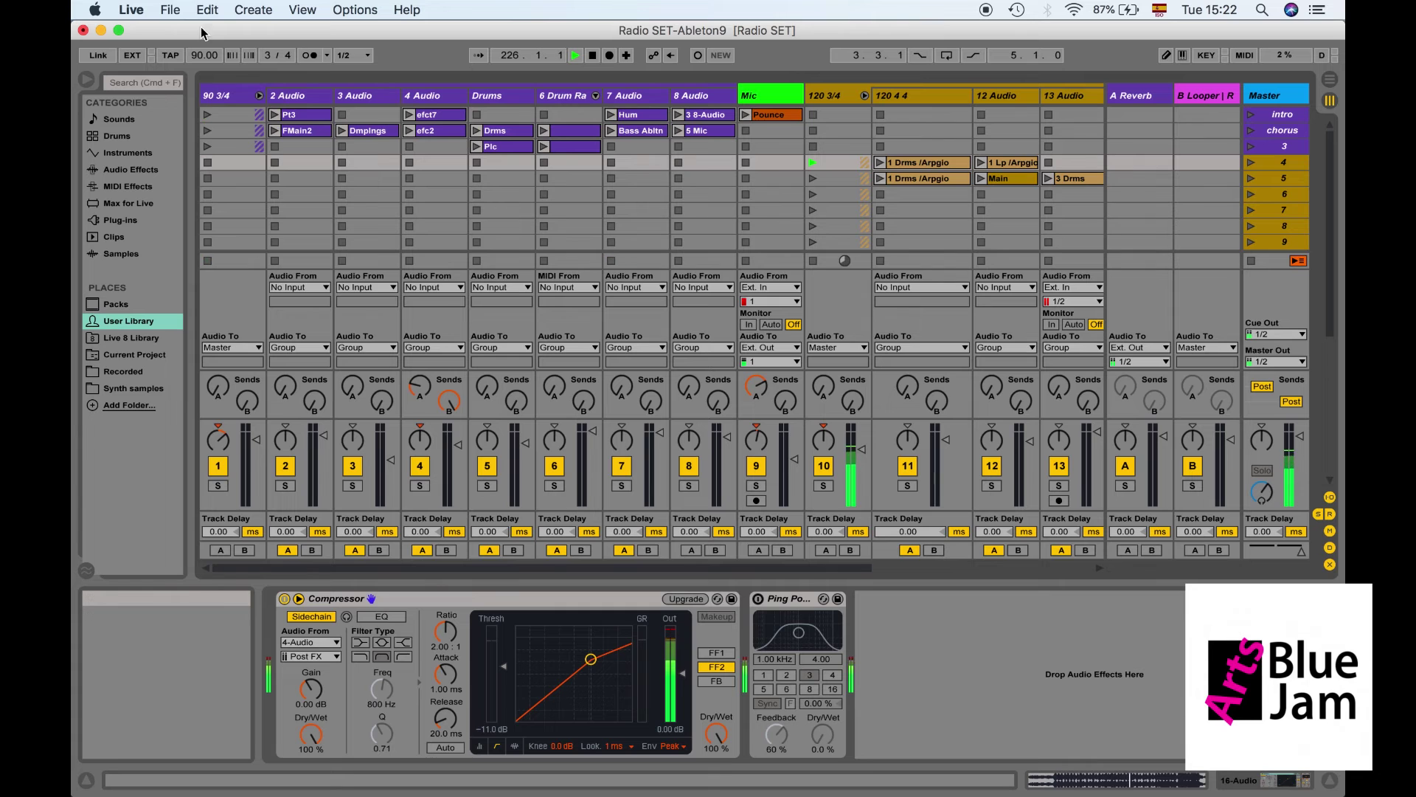
pyautogui.click(196, 57)
pyautogui.write('12')
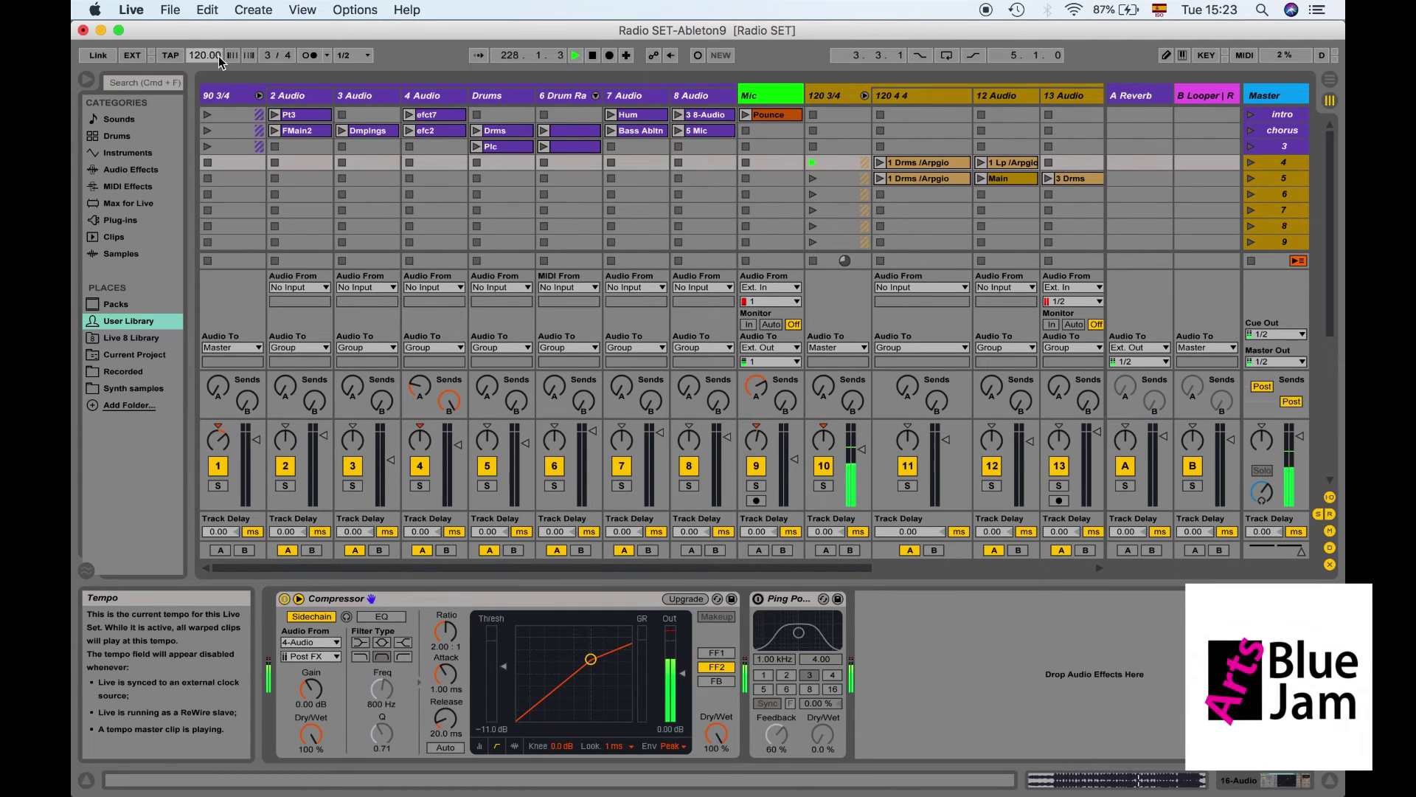
# - Launch the 90 3/4 group's clips in the intro scene and stop the group again
pyautogui.click(208, 116)
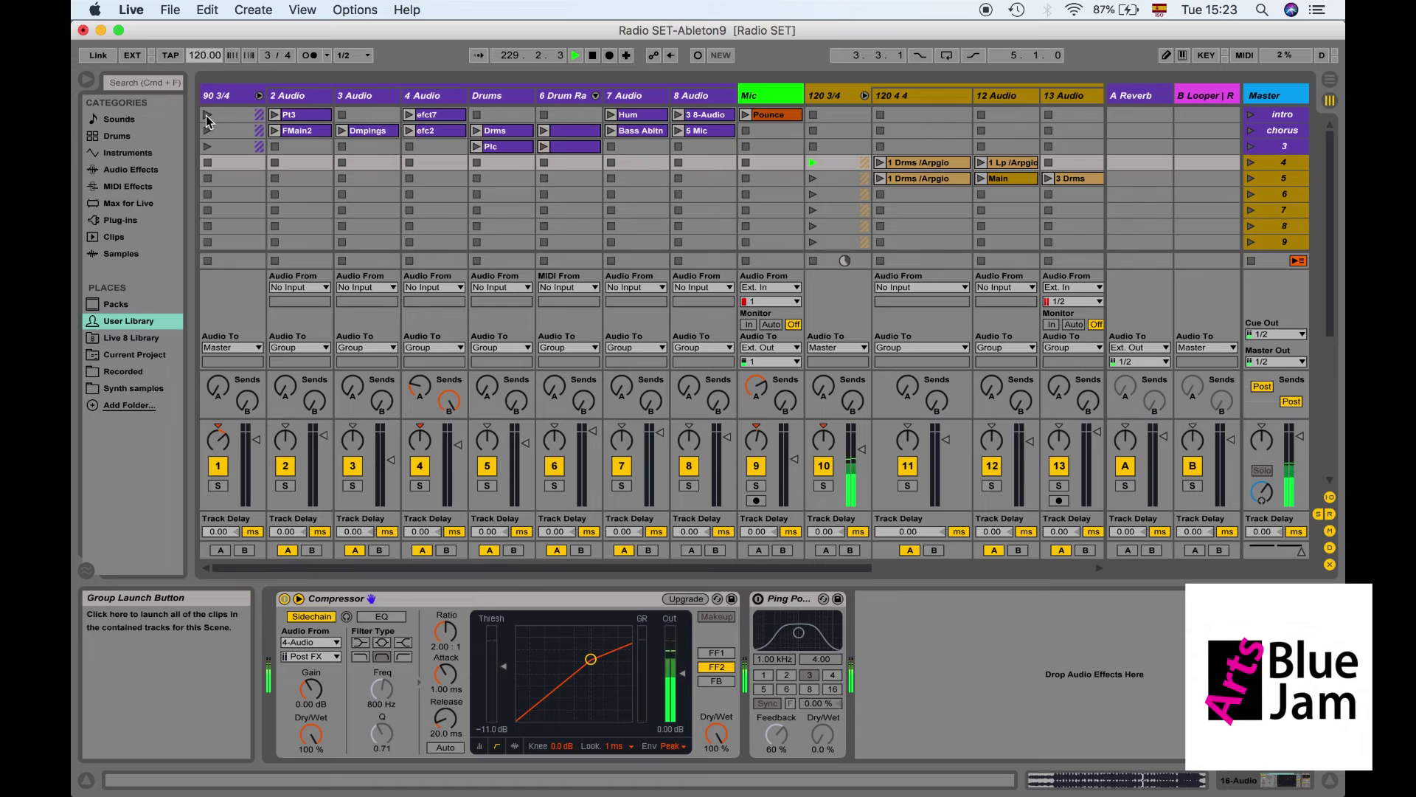
pyautogui.click(208, 261)
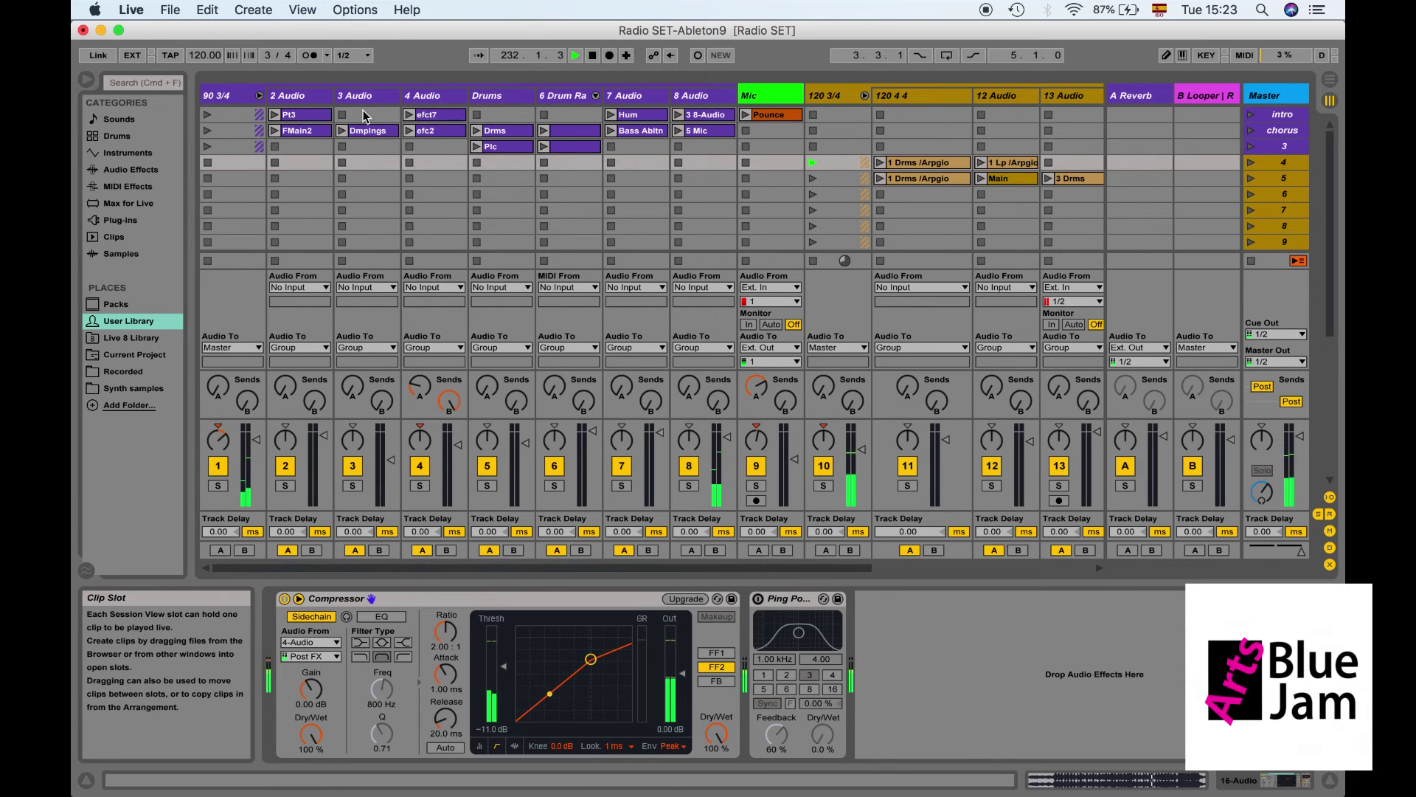
# - Launch the Main clip on the 12 Audio track and move the crossfader fully back to side A
pyautogui.click(259, 96)
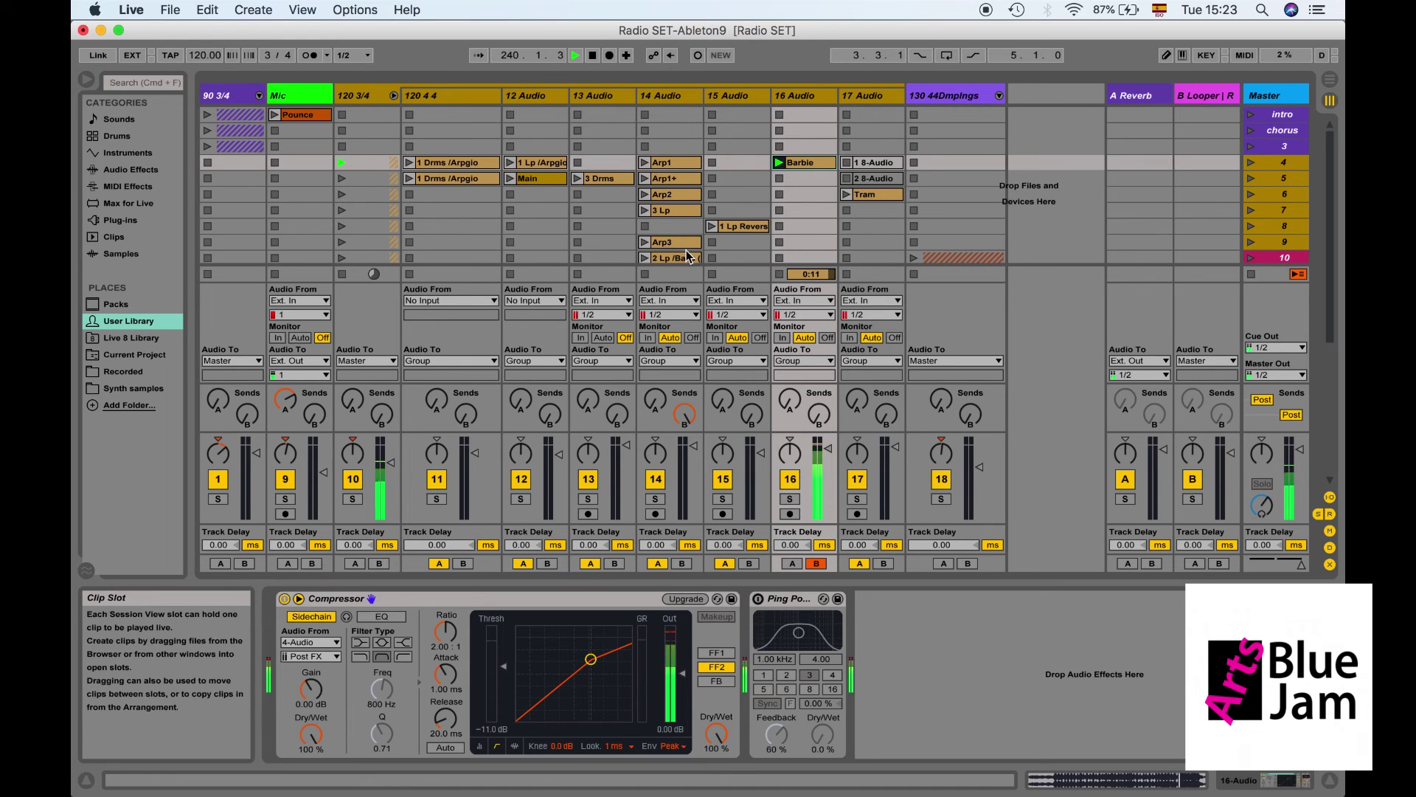
pyautogui.click(510, 178)
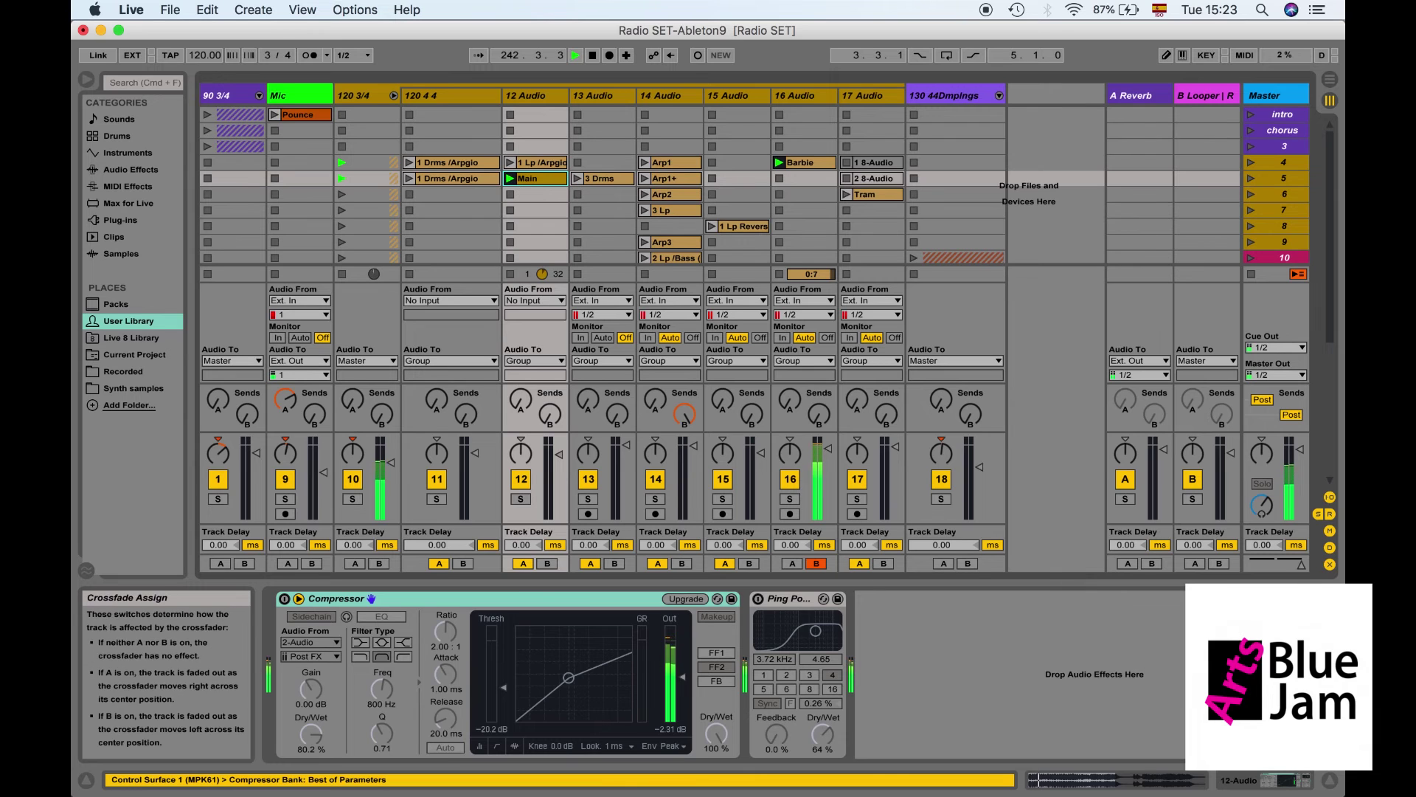
pyautogui.moveTo(1302, 564); pyautogui.dragTo(1250, 562)
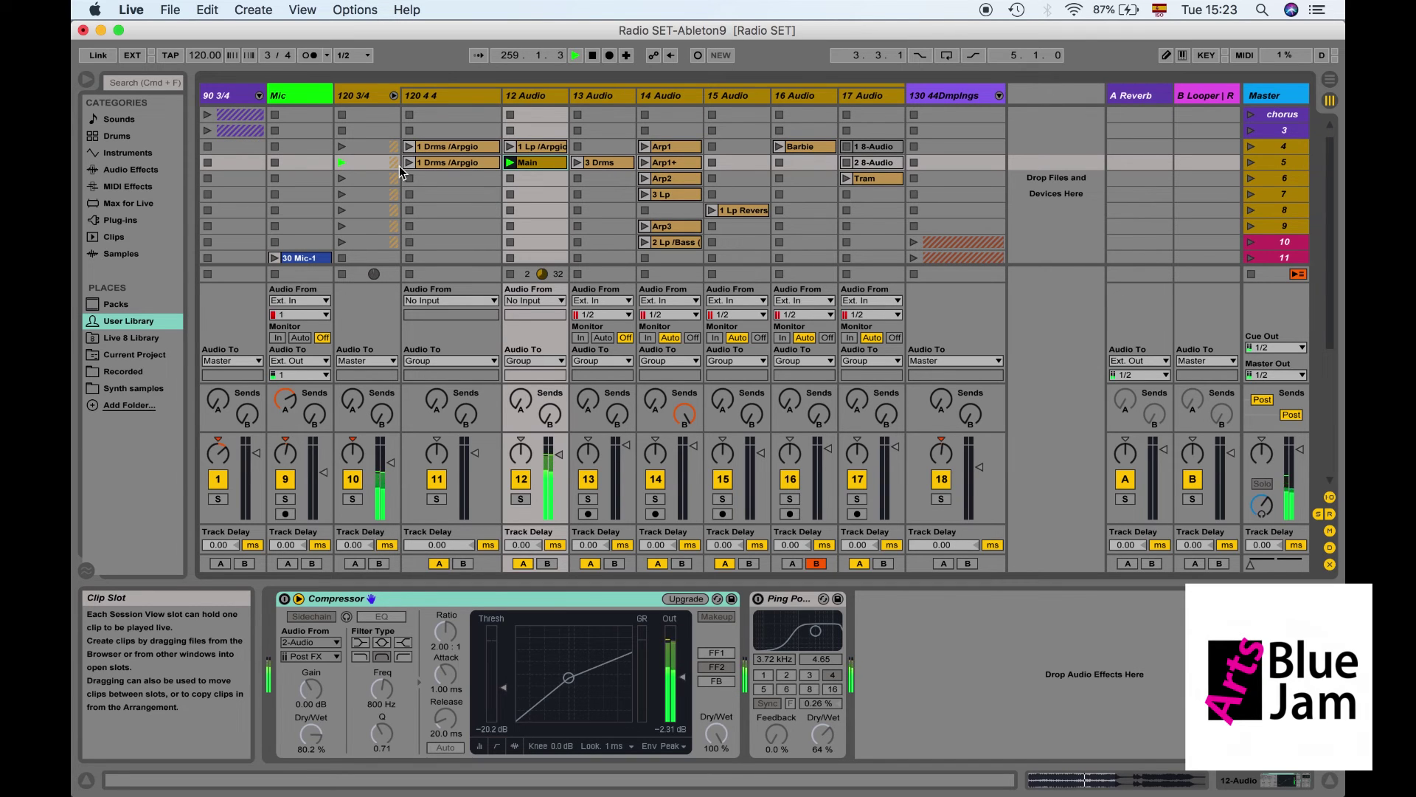
# - Unfold the 90 3/4 group to view its tracks and fold it again
pyautogui.click(259, 98)
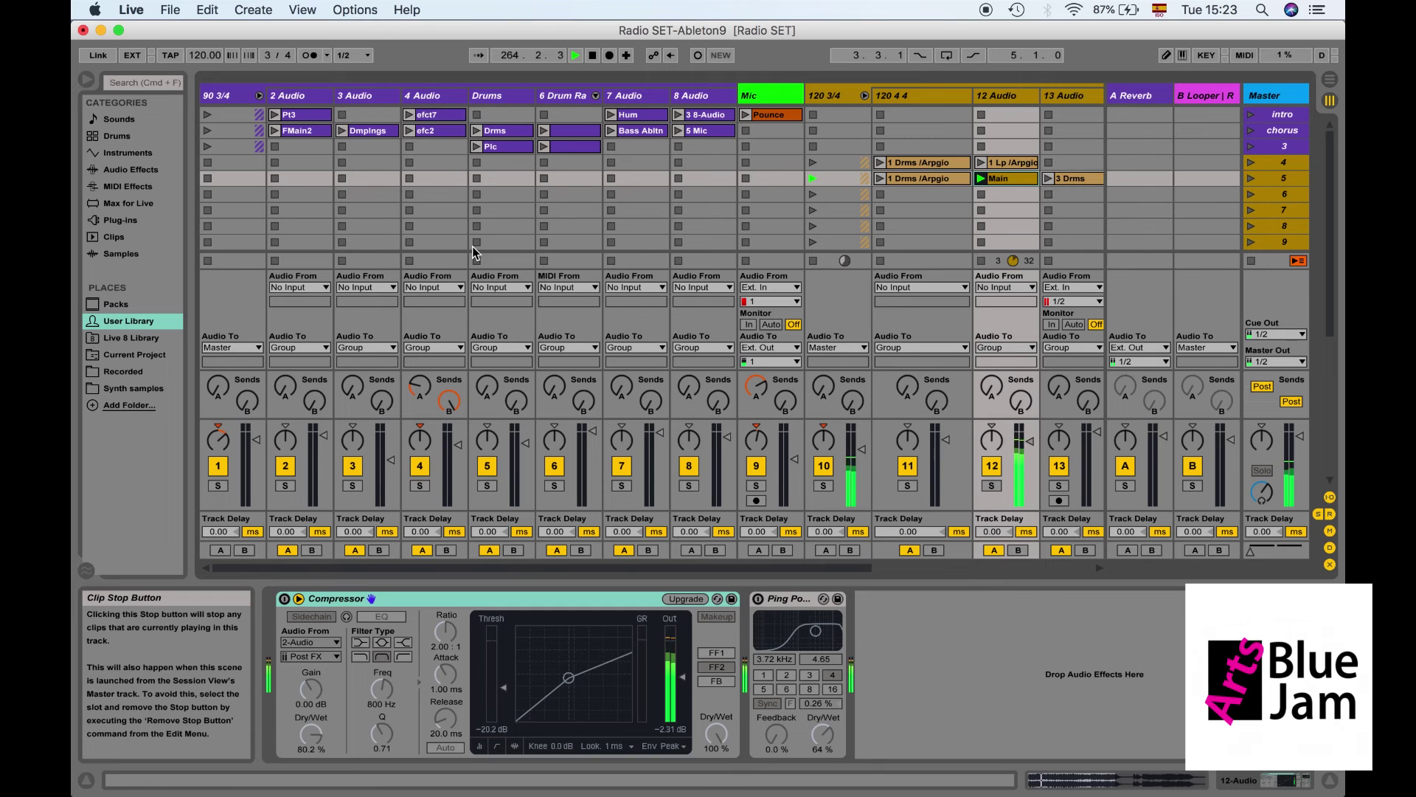
pyautogui.click(257, 96)
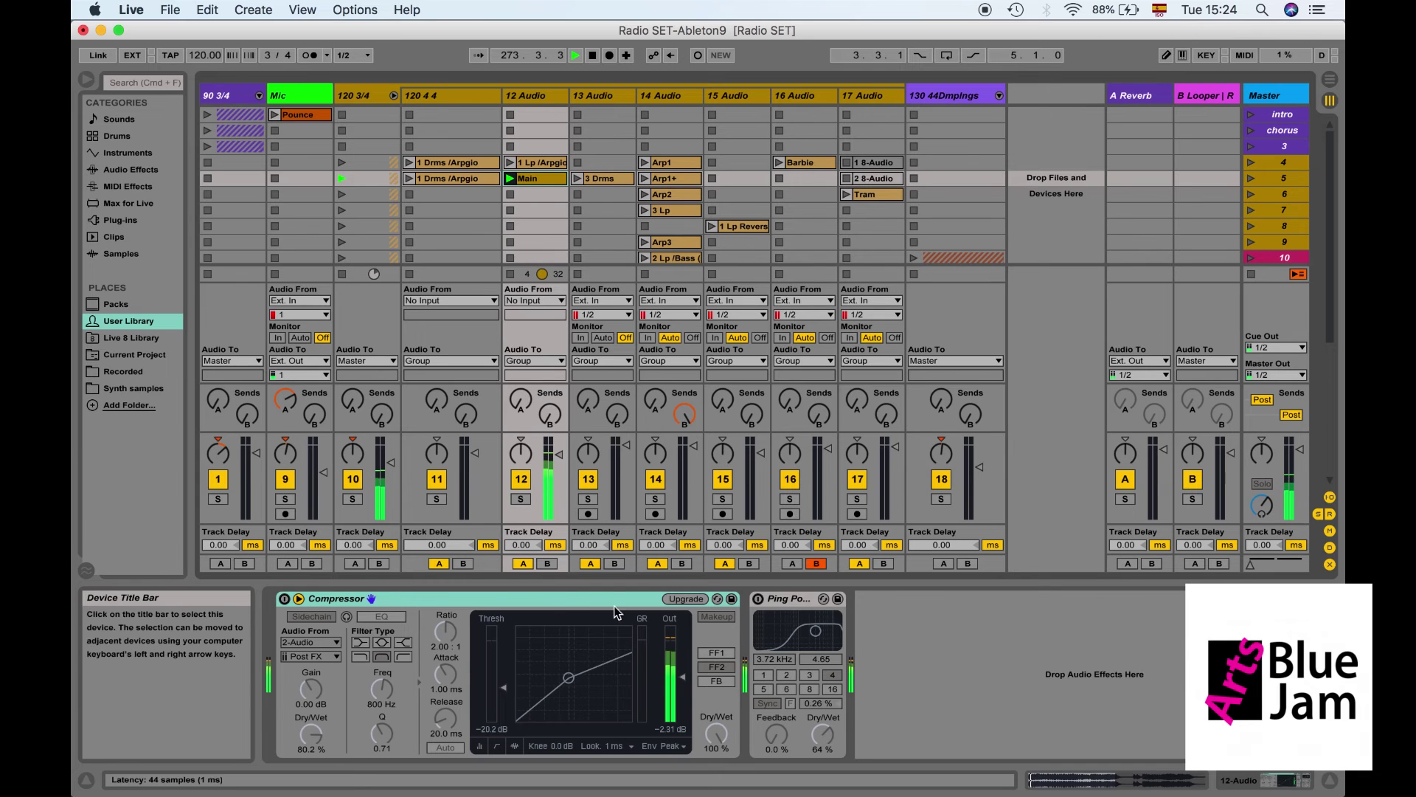
# - Turn on the Ping Pong Delay on the 12 Audio track and set its dry/wet mix to 52%
pyautogui.click(786, 598)
pyautogui.click(759, 599)
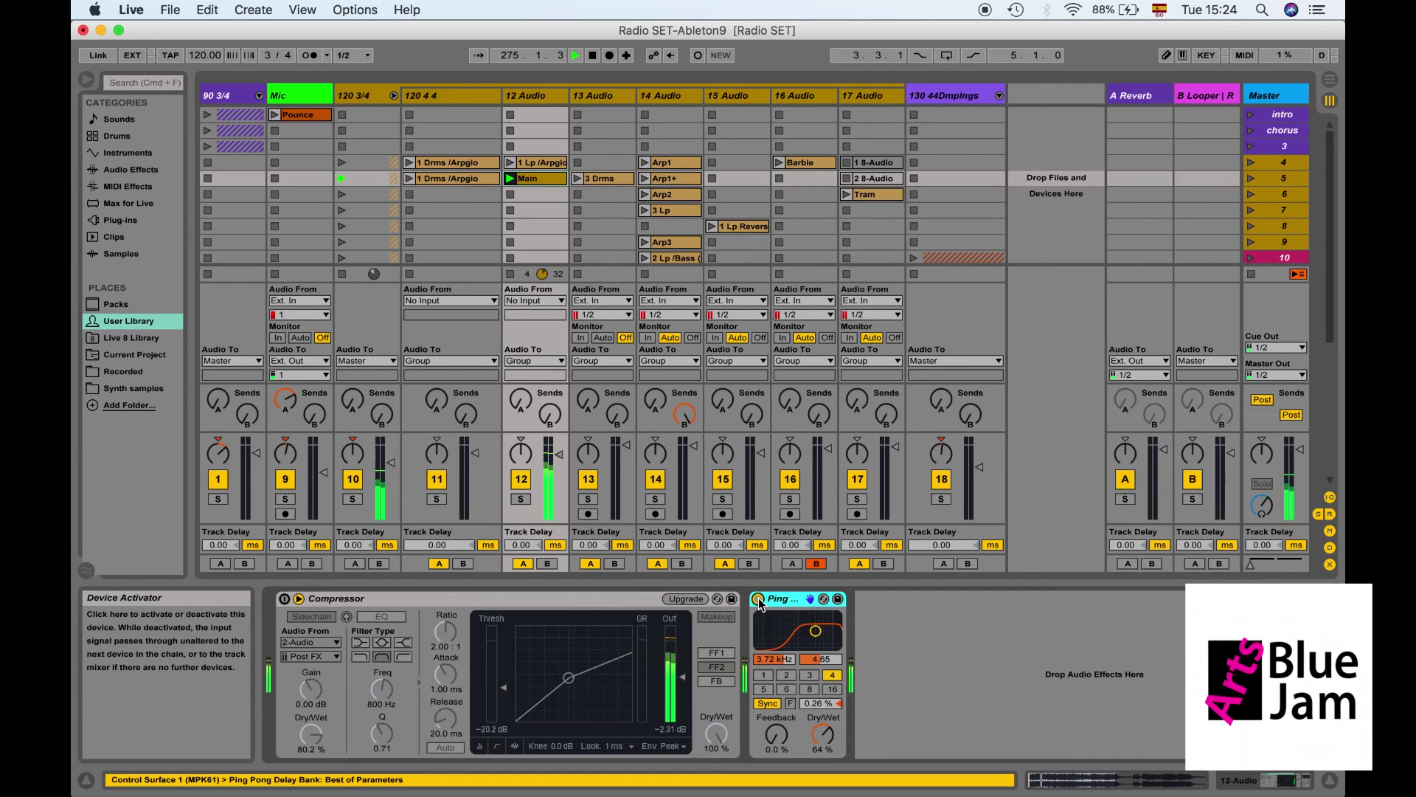
pyautogui.moveTo(822, 734); pyautogui.dragTo(823, 745)
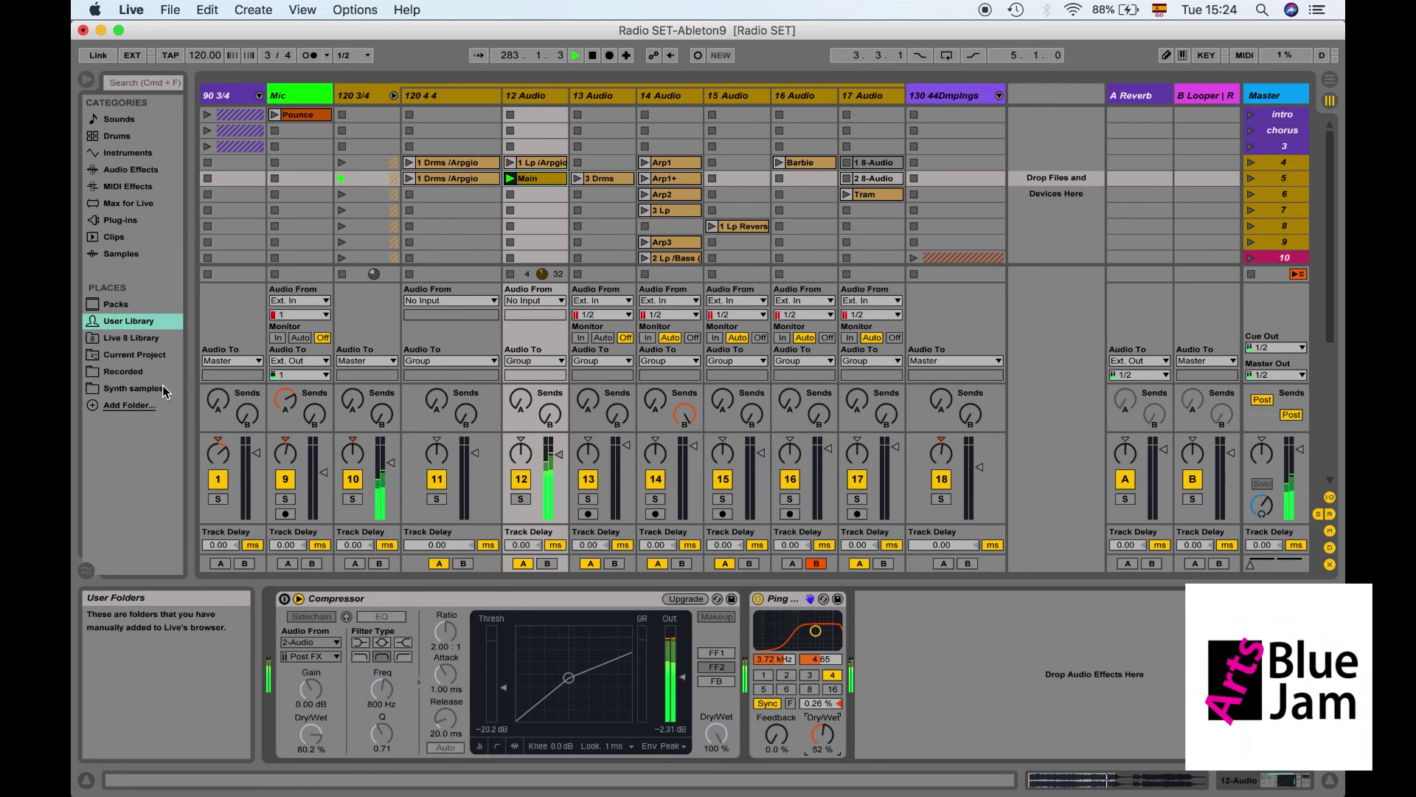
# - Widen the browser, look through the Audio Units and VST plug-ins, and add ++pitchdelay after the Ping Pong Delay on the 12 Audio track
pyautogui.click(111, 222)
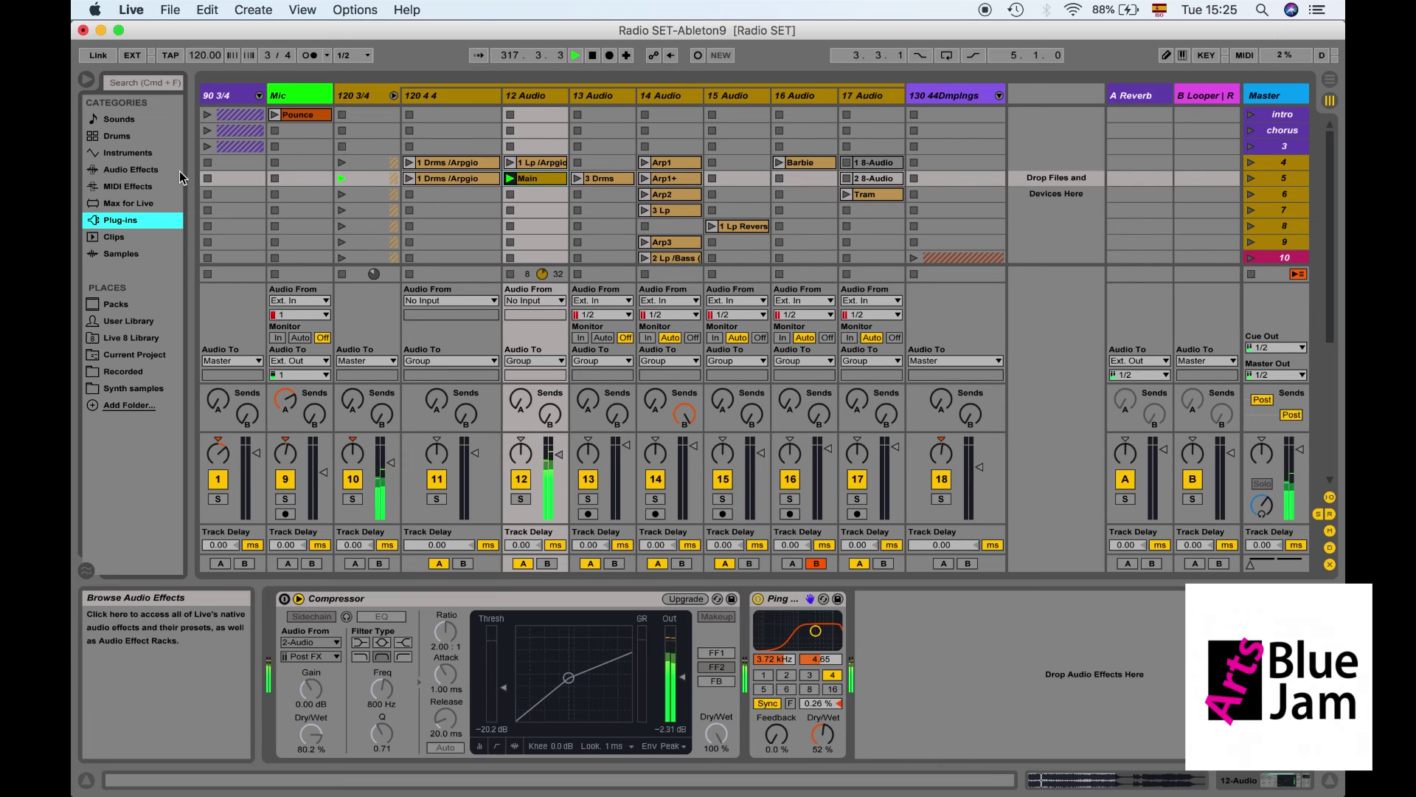
pyautogui.moveTo(193, 171); pyautogui.dragTo(439, 180)
pyautogui.click(270, 136)
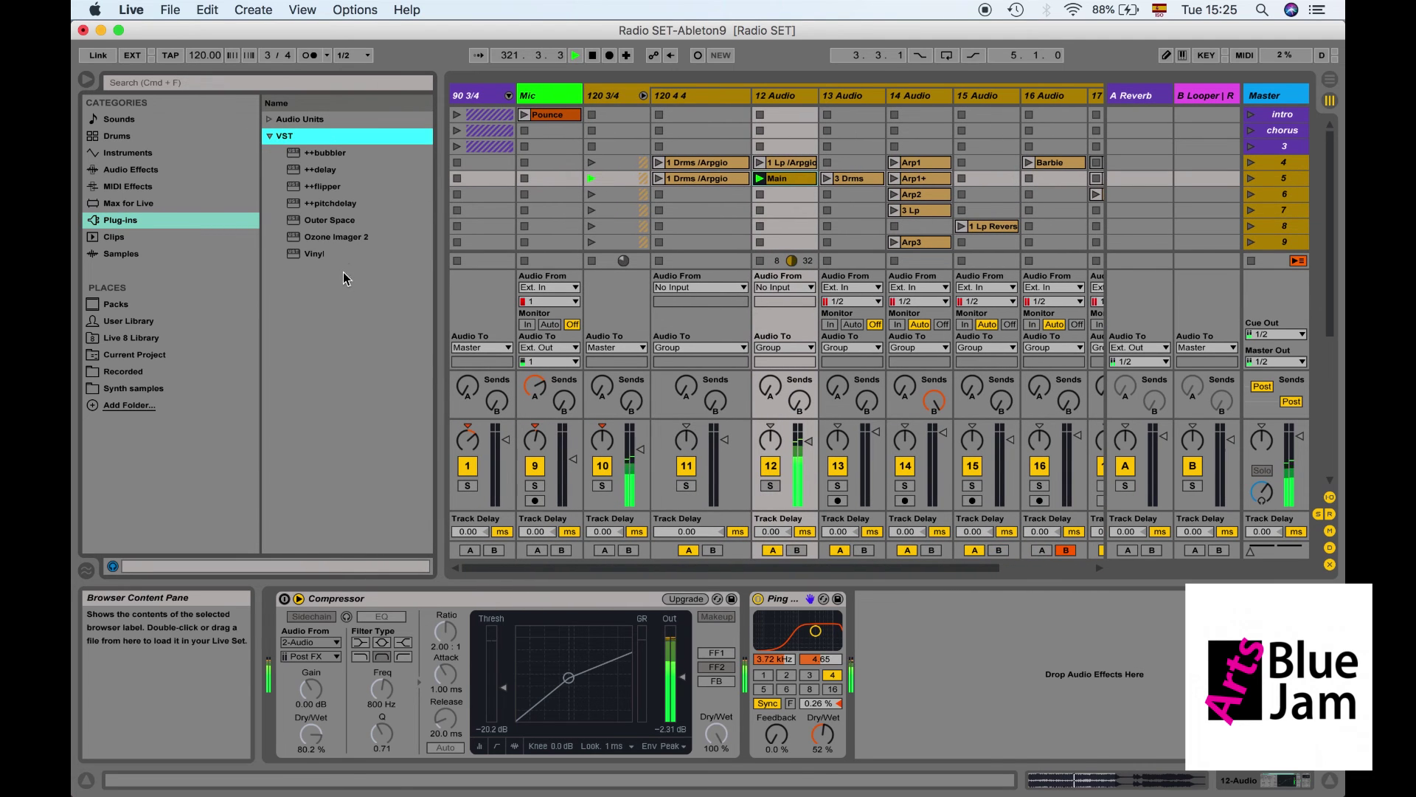
pyautogui.click(270, 121)
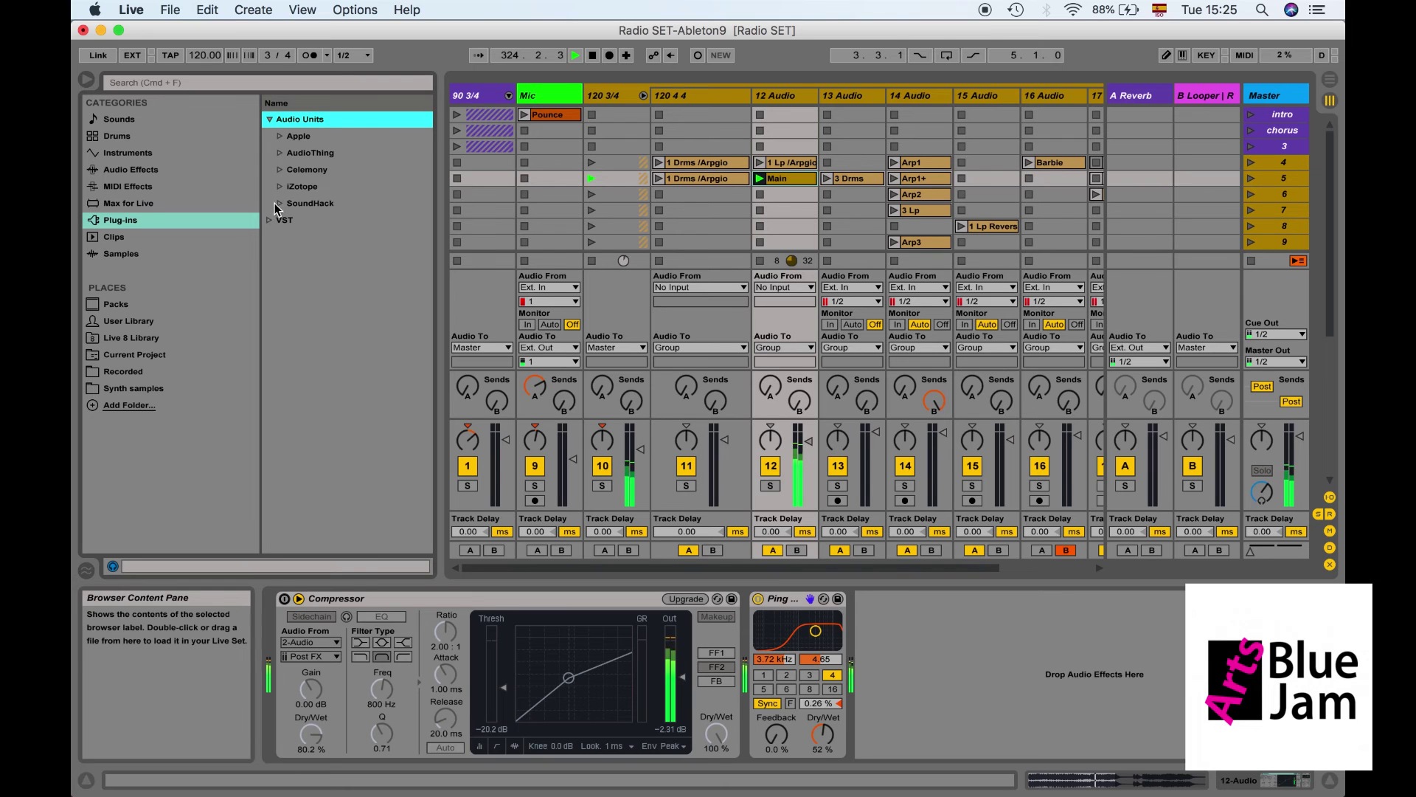
pyautogui.click(270, 219)
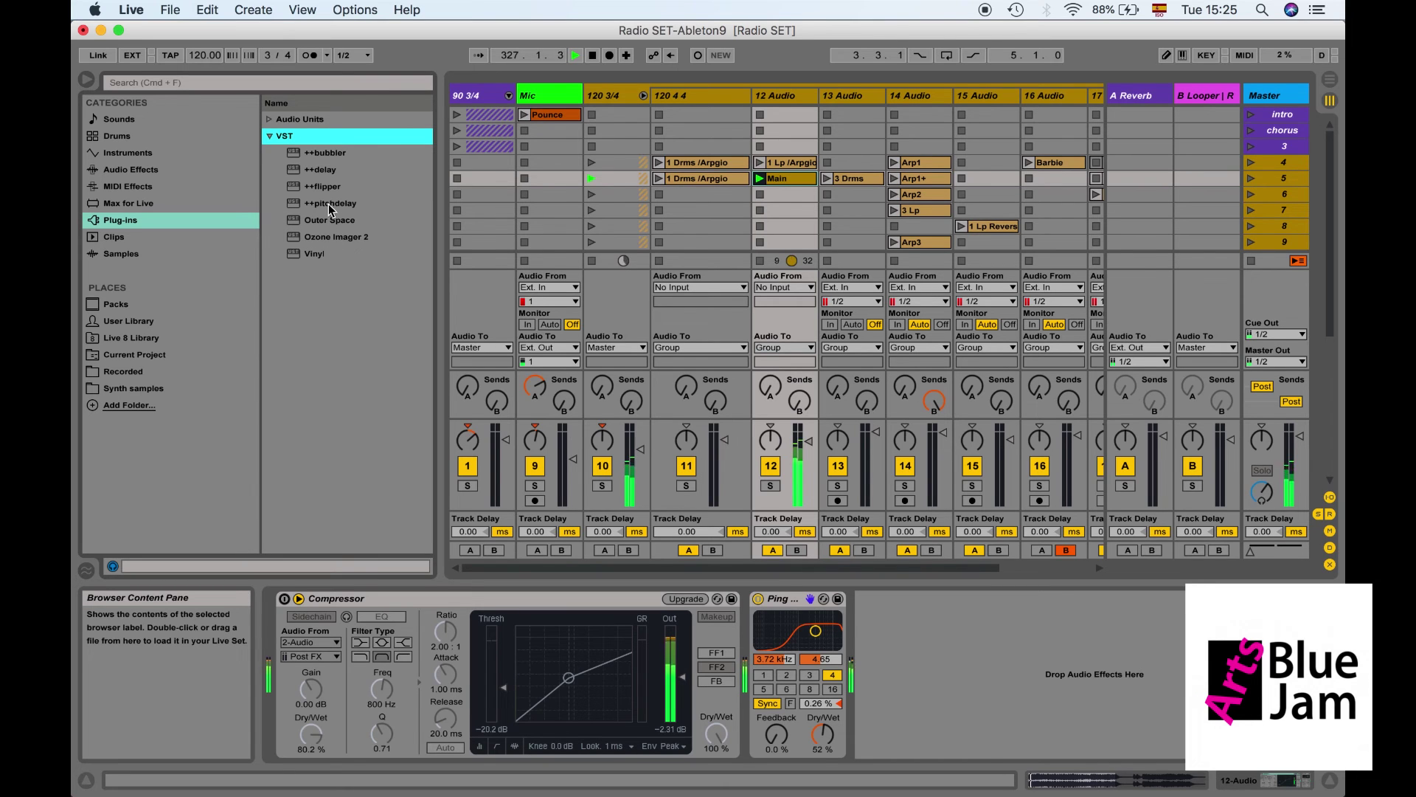
pyautogui.moveTo(329, 207); pyautogui.dragTo(858, 652)
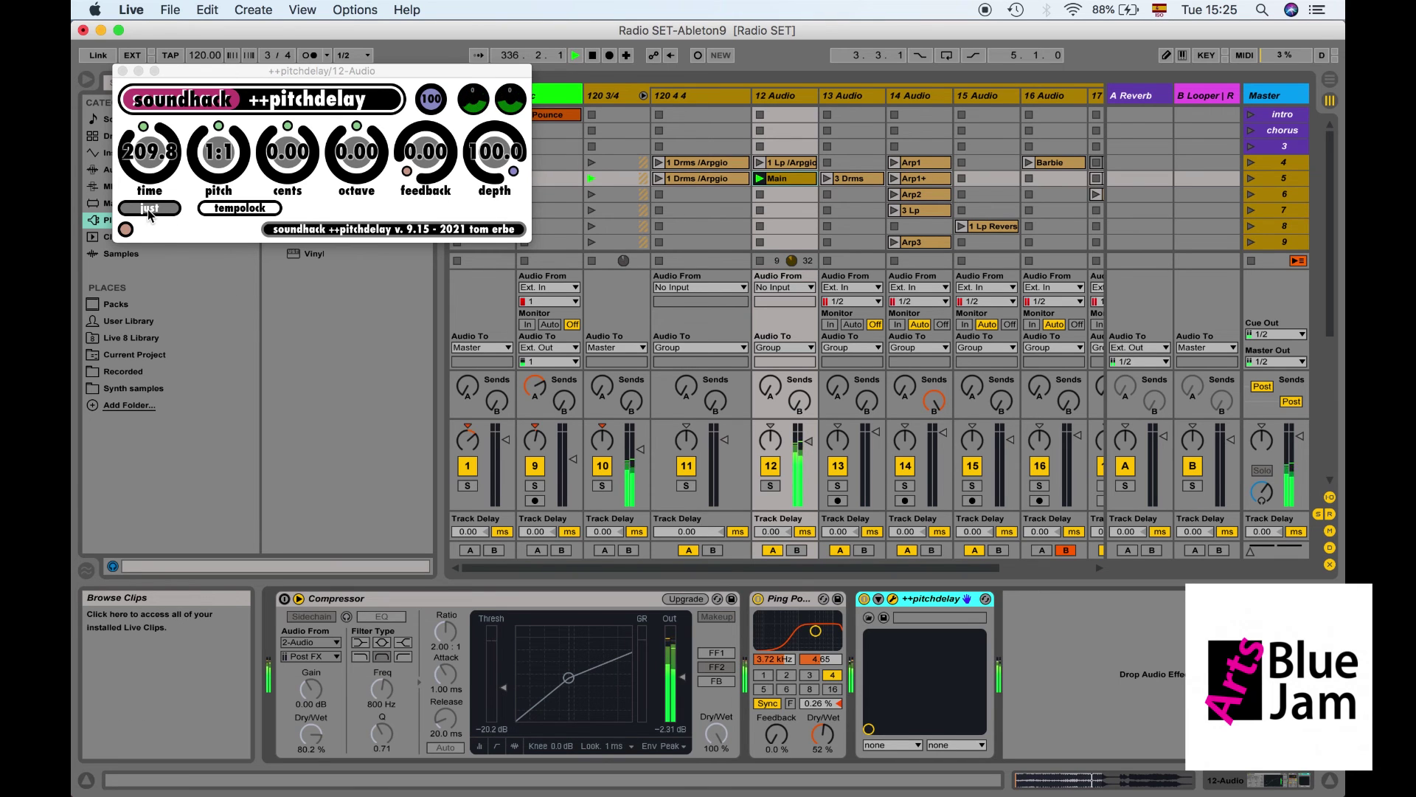
# - Set the ++pitchdelay time to about 298.6 and its pitch ratio to 5:6, and close the plug-in window
pyautogui.moveTo(139, 127); pyautogui.dragTo(197, 128)
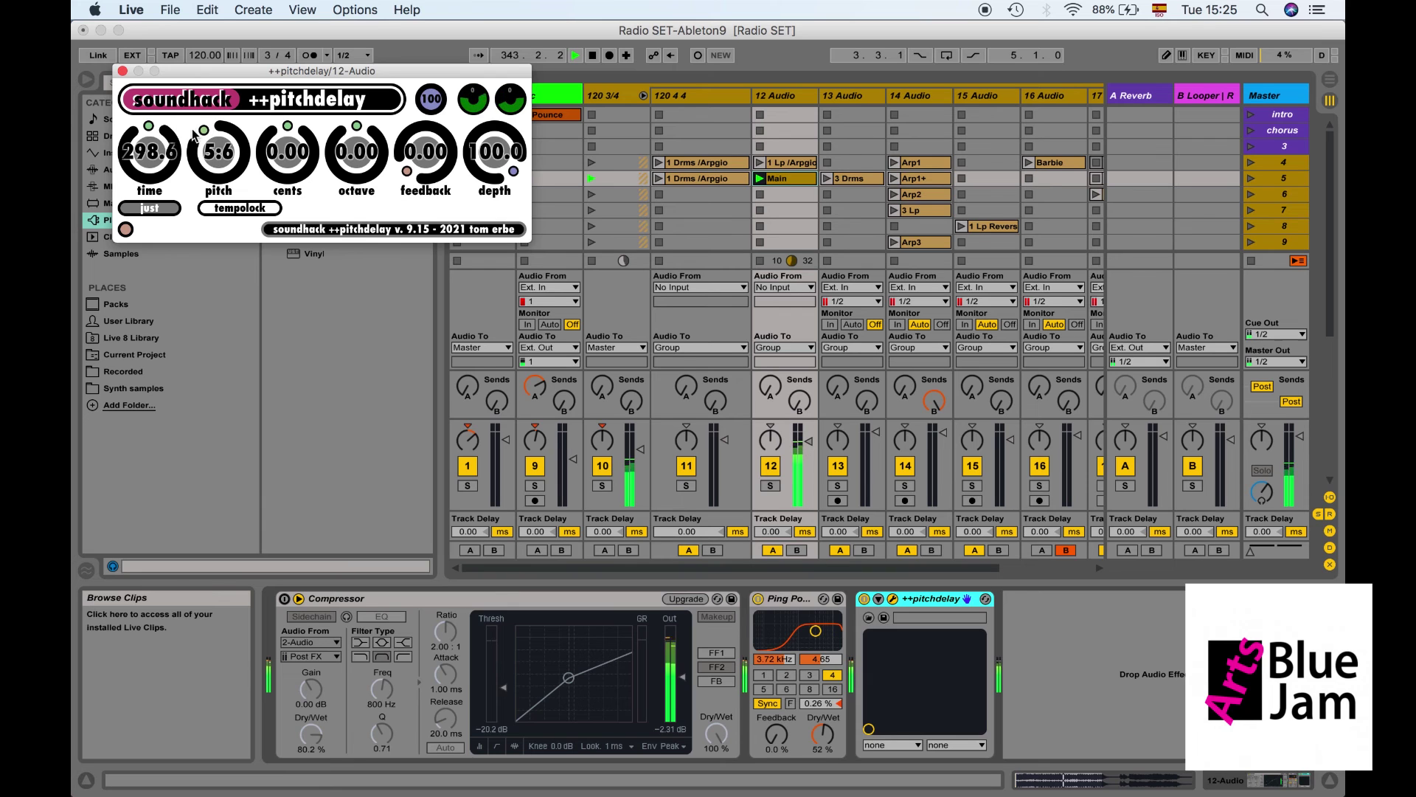
pyautogui.click(122, 71)
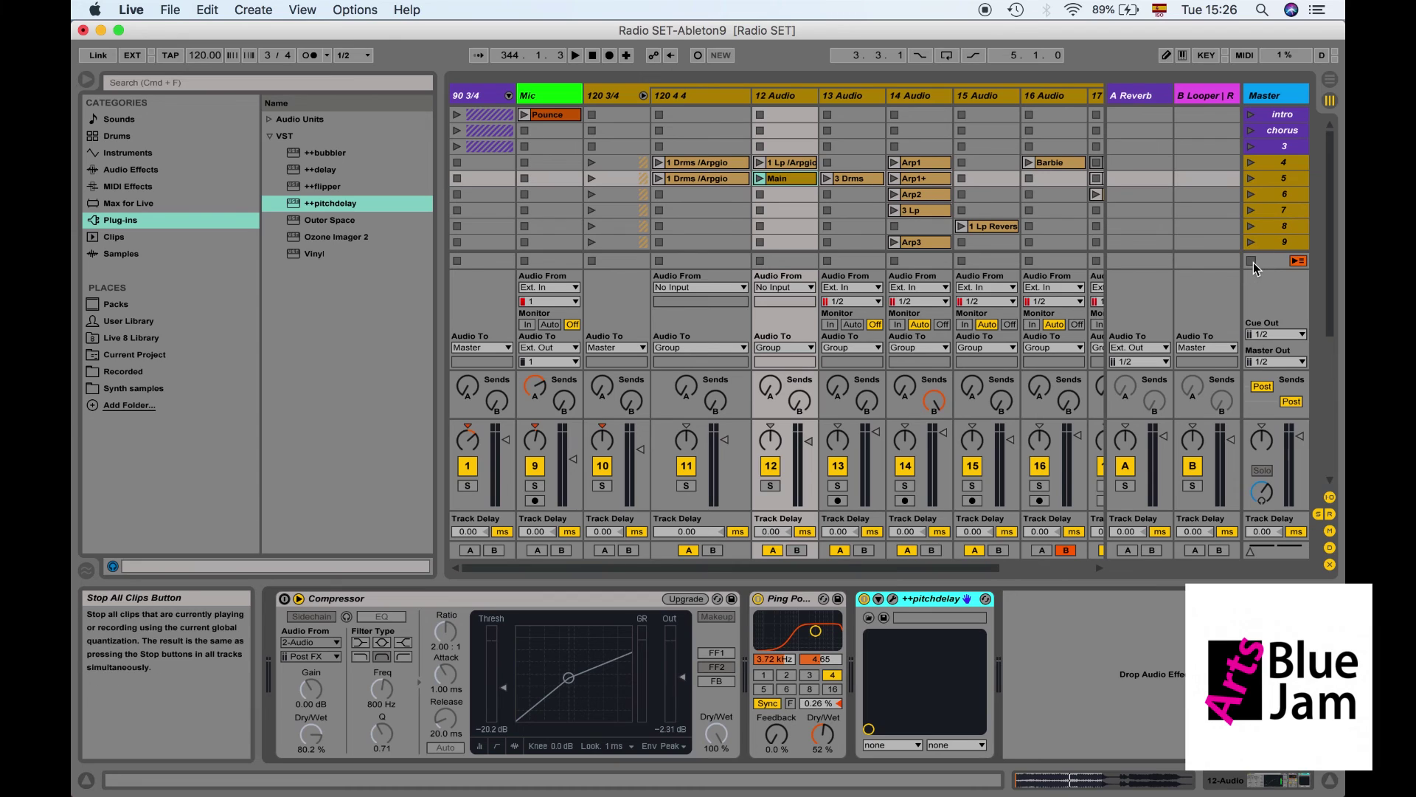
pyautogui.hotkey('ctrl', 'Up')
pyautogui.click(654, 199)
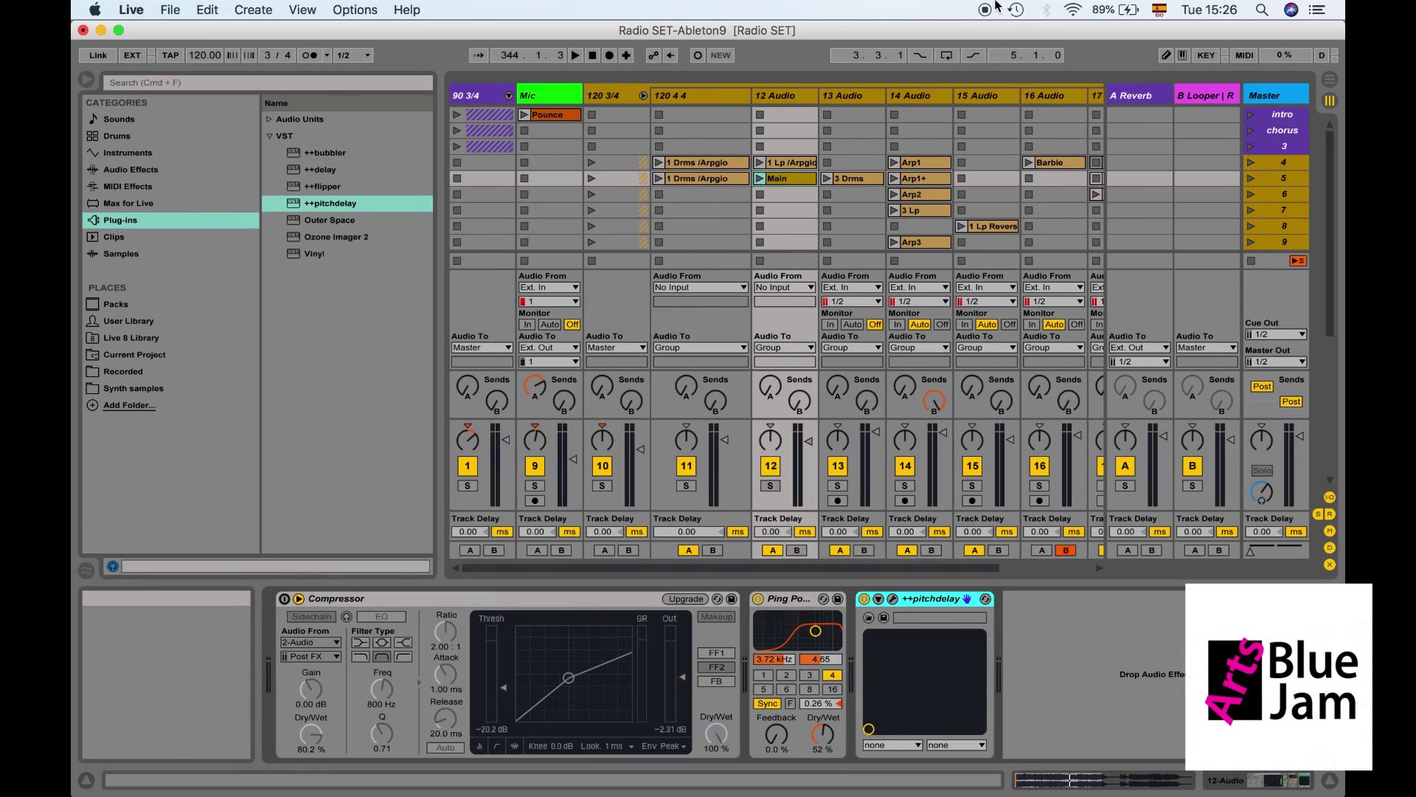